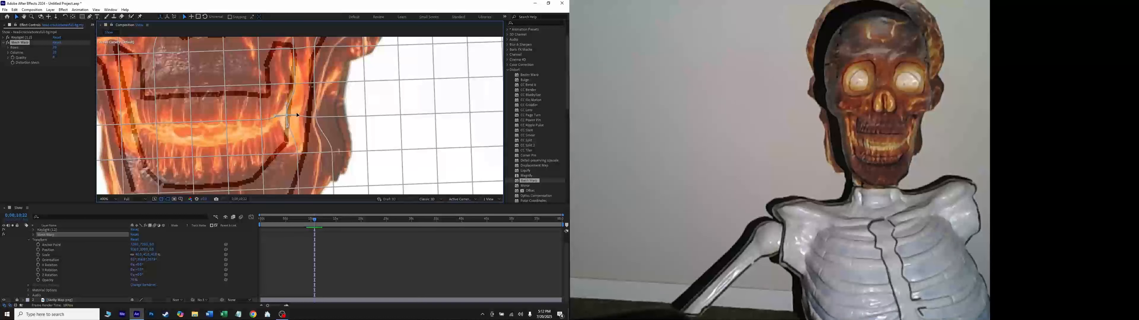
- Pull the Mesh Warp points along the jaw's right side inward so the flaming jaw follows the drawn skull outline
left_click_drag(297, 115, 275, 69)
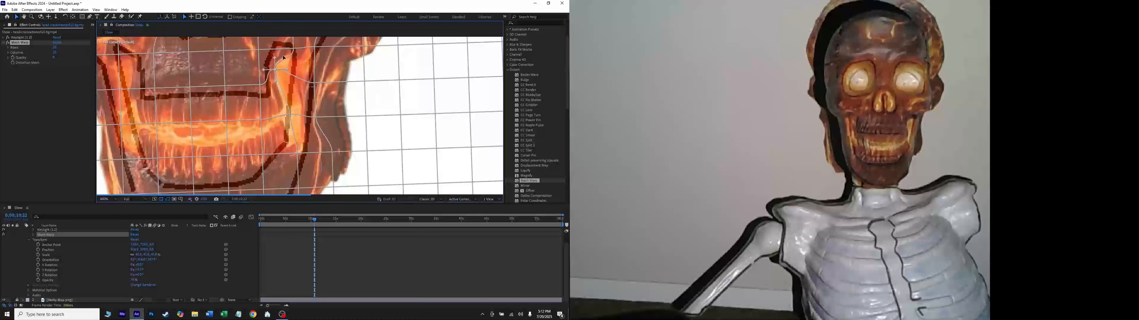
left_click(294, 49)
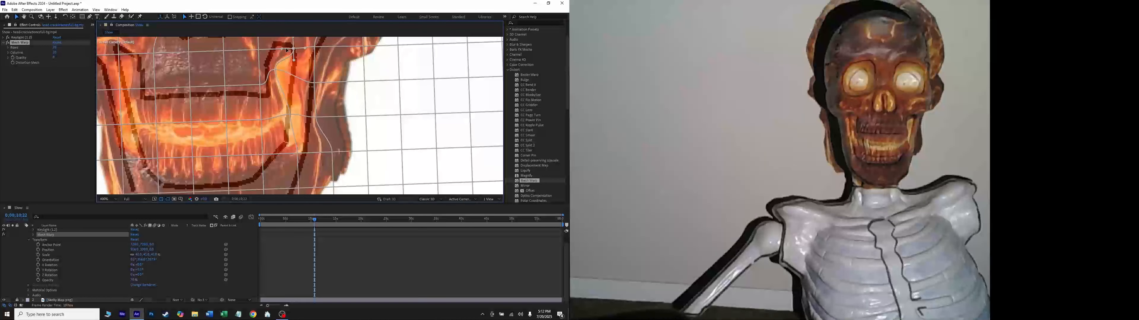
left_click_drag(286, 49, 280, 49)
left_click_drag(291, 115, 276, 114)
left_click_drag(297, 152, 278, 150)
- Try to move the mesh point beside the right jaw upward, and undo the move
left_click_drag(316, 116, 315, 90)
left_click(313, 82)
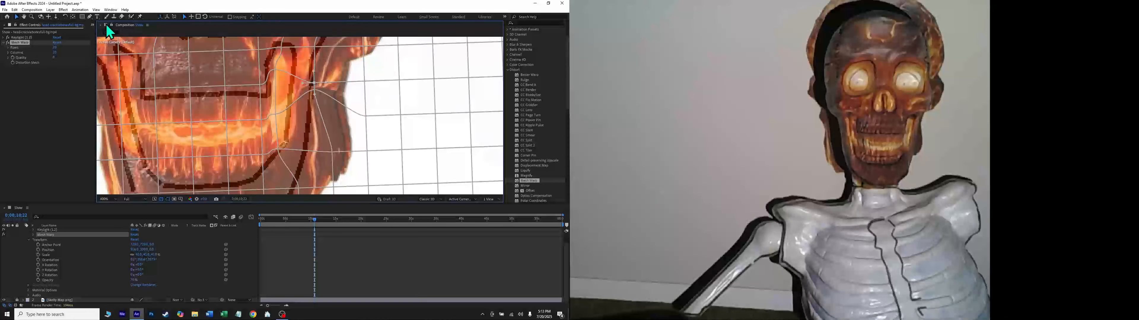
left_click(16, 10)
left_click(31, 16)
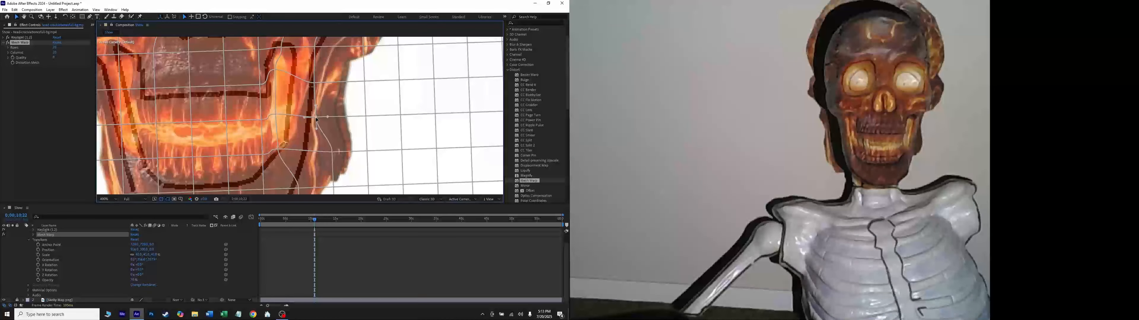
- Fine-tune the two mesh points outside the right side of the jaw and return to the full-size skull view
left_click_drag(314, 119, 314, 118)
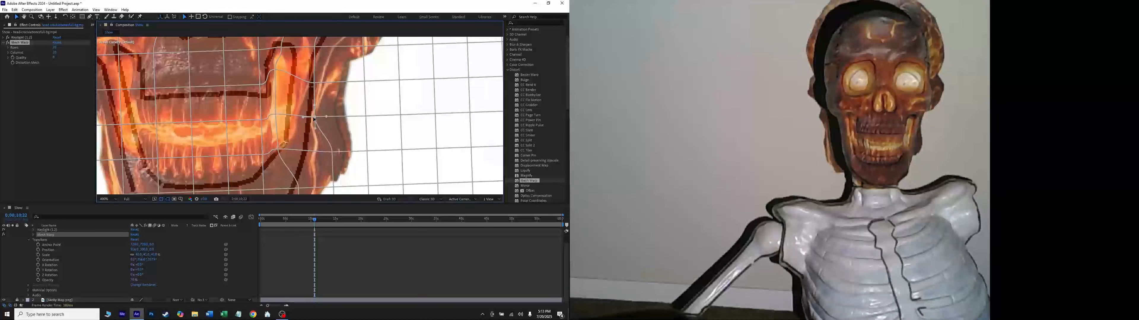
left_click(314, 83)
left_click_drag(311, 81, 311, 80)
key("slash")
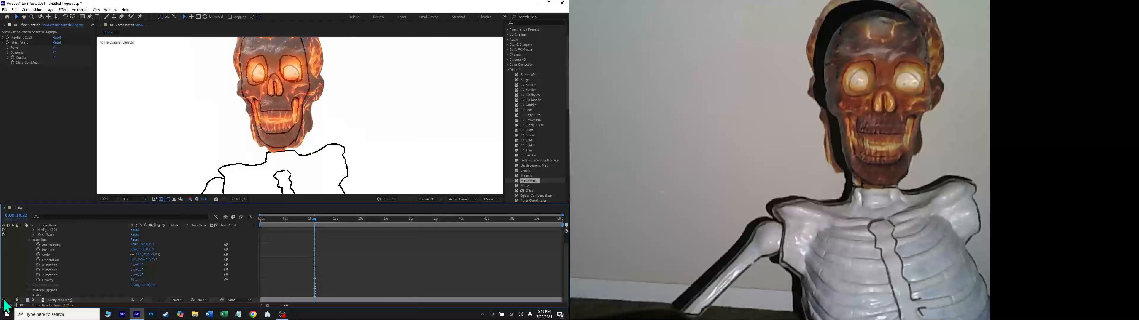
- Preview the warped skull at raised opacity with the outline map hidden, and bring back the lower opacity and the map
left_click(3, 300)
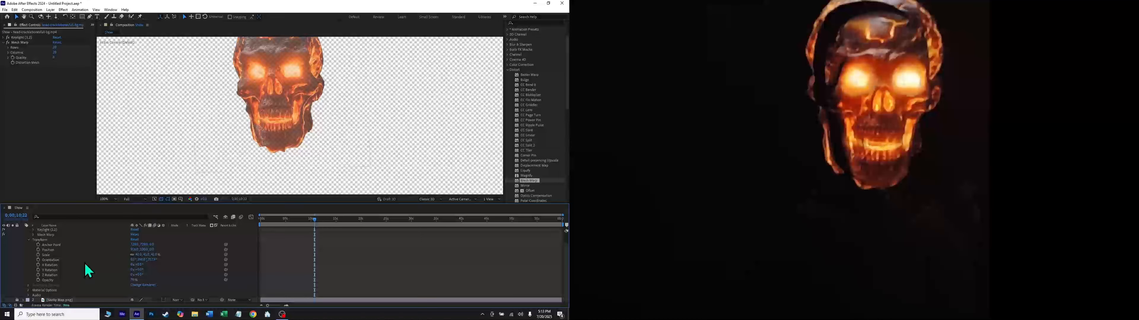
left_click(130, 280)
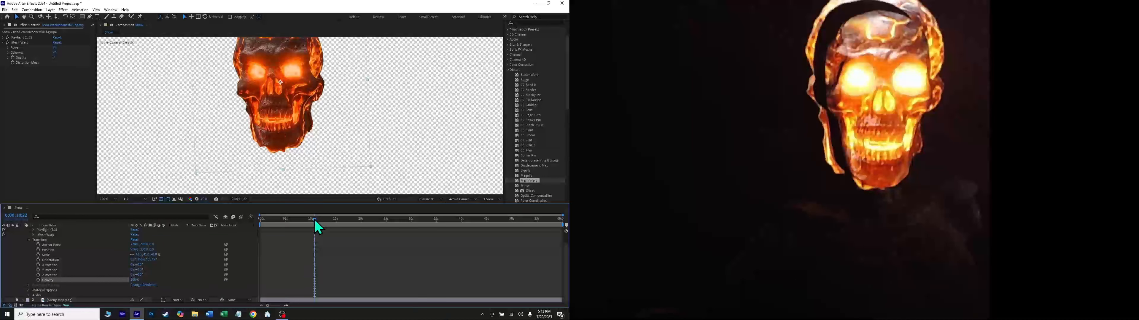
mouse_move(314, 219)
left_mouse_down()
mouse_move(261, 217)
mouse_move(337, 219)
left_mouse_up()
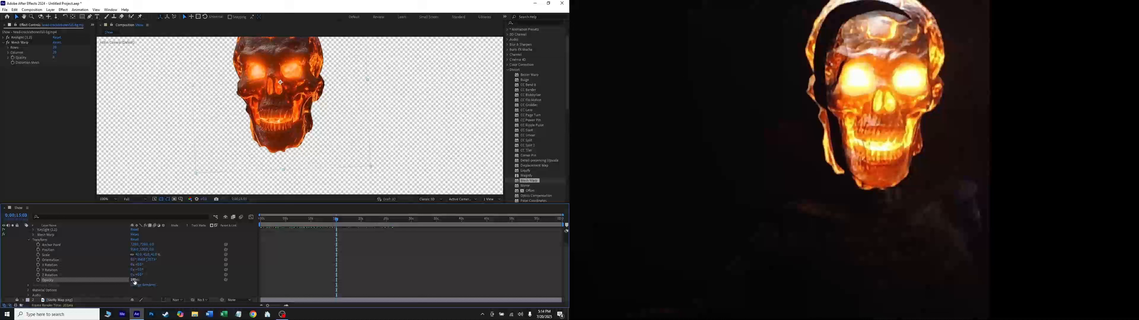
left_click_drag(134, 281, 56, 296)
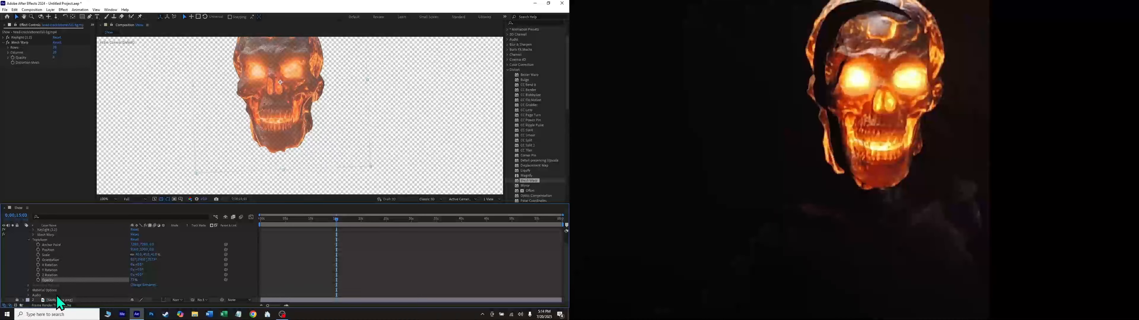
left_click(4, 300)
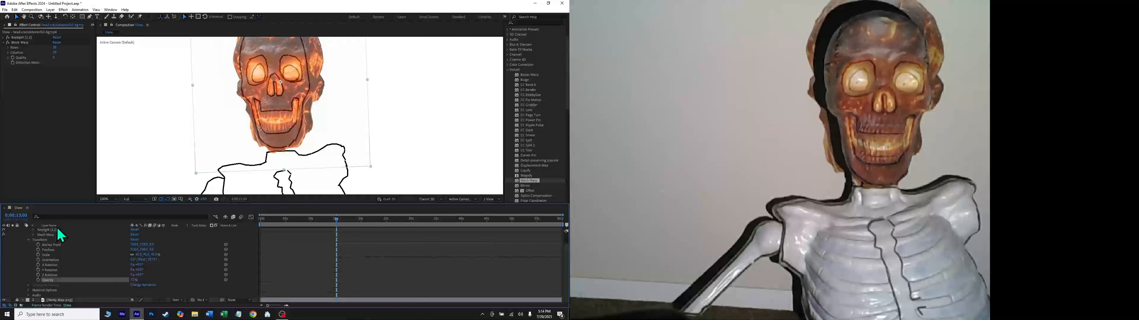
- Pre-compose the flaming head footage layer, moving all attributes into the new composition
left_click(31, 244)
left_click(29, 240)
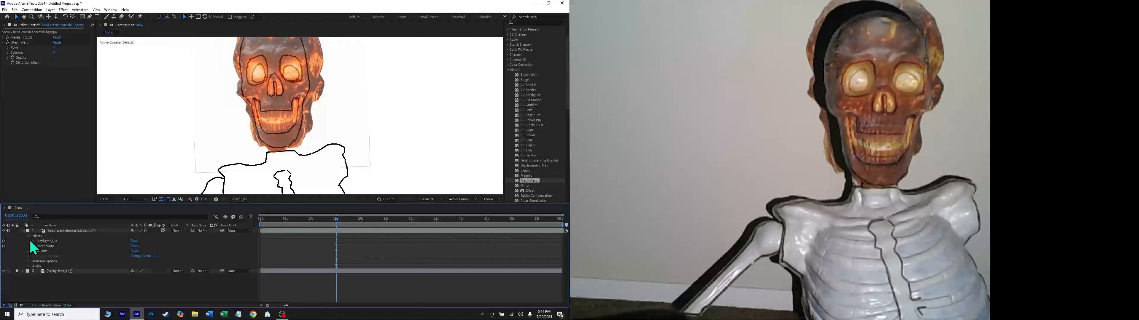
left_click(22, 230)
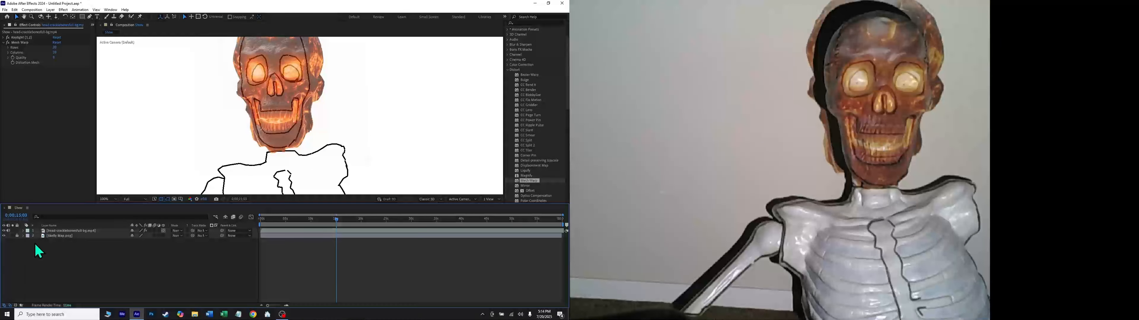
left_click(59, 232)
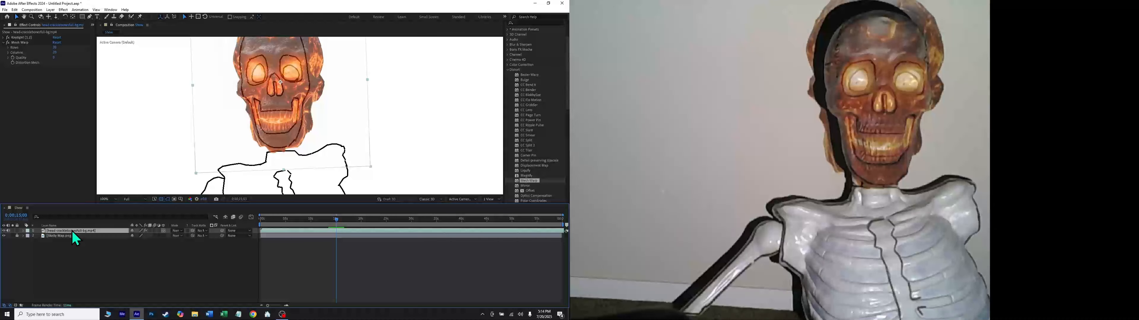
right_click(57, 230)
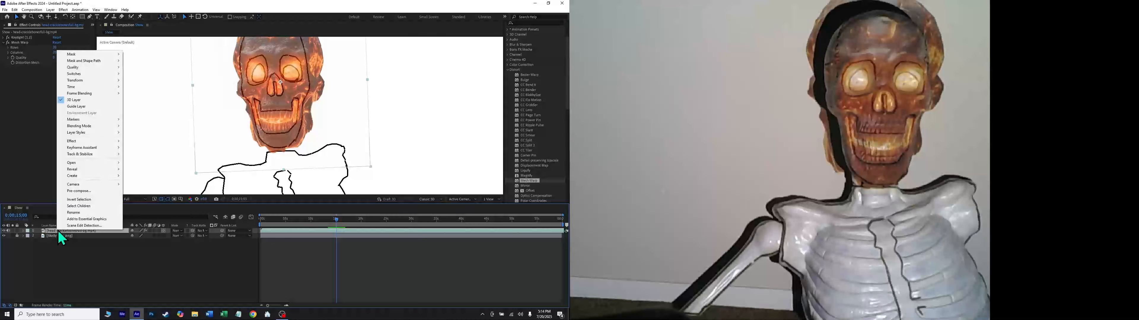
left_click(83, 191)
left_click(183, 185)
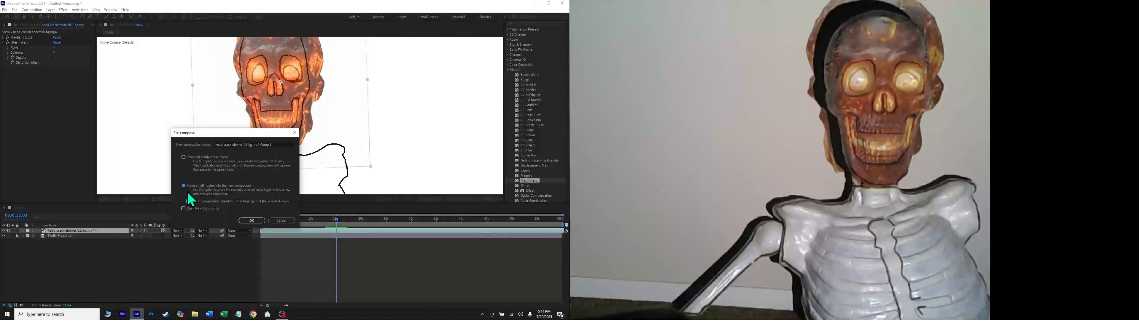
left_click(252, 220)
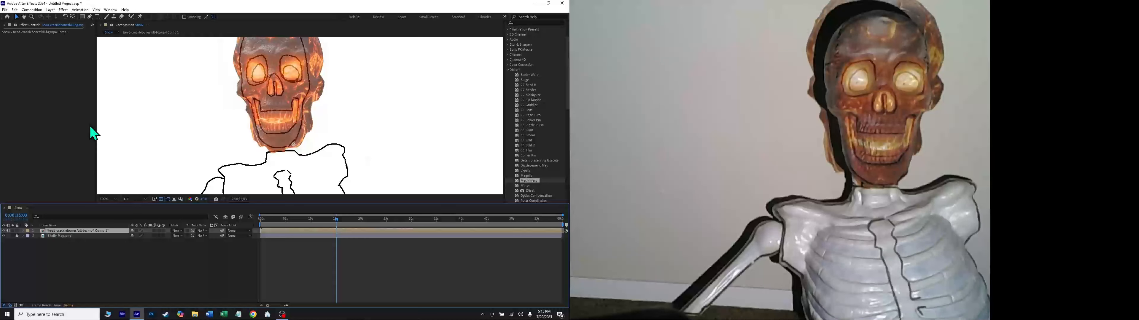
- Activate the Pen tool for masking the pre-composed head layer
left_click(90, 18)
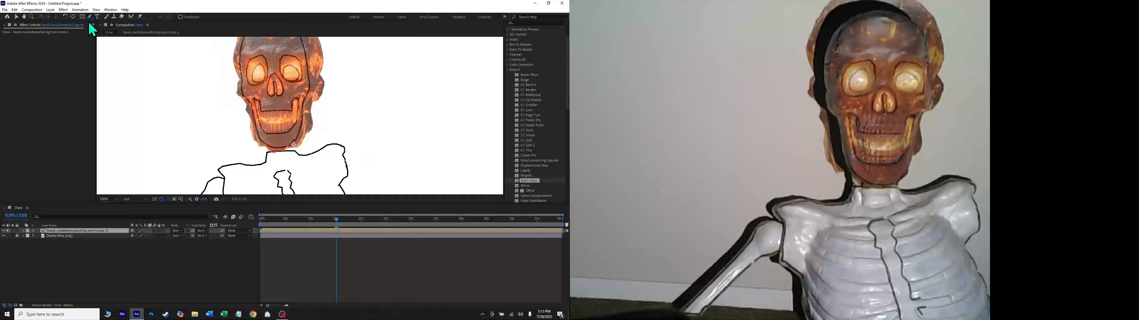
right_click(33, 195)
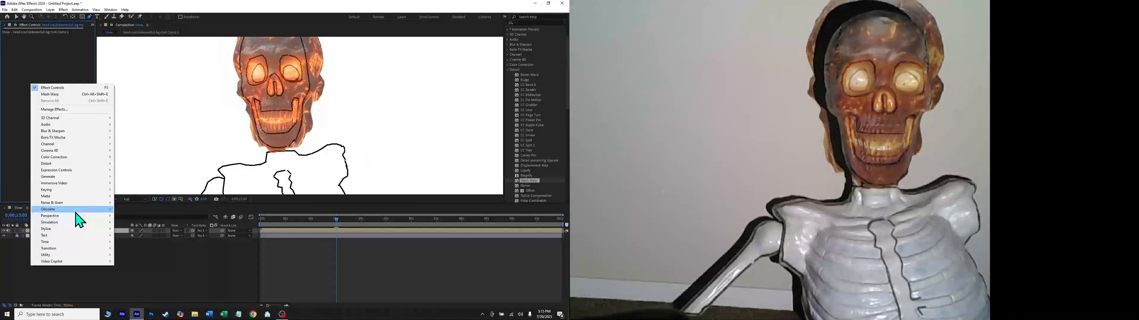
left_click(80, 282)
- Raise the head footage's opacity to full inside the pre-composition and return to the main composition
left_click(57, 231)
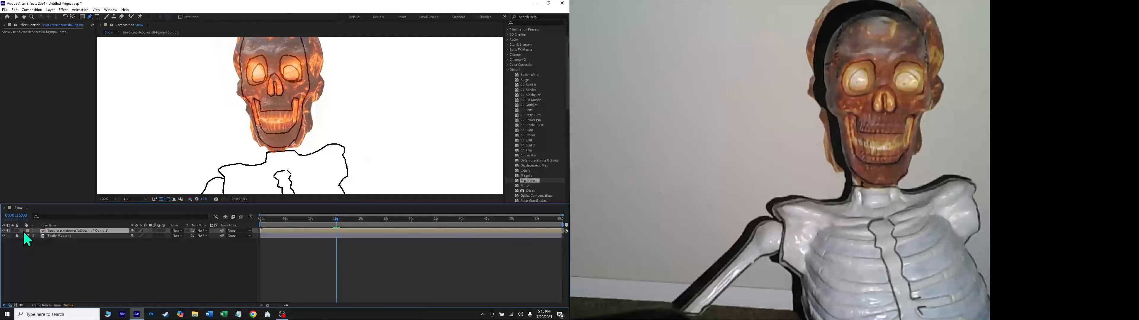
double_click(62, 231)
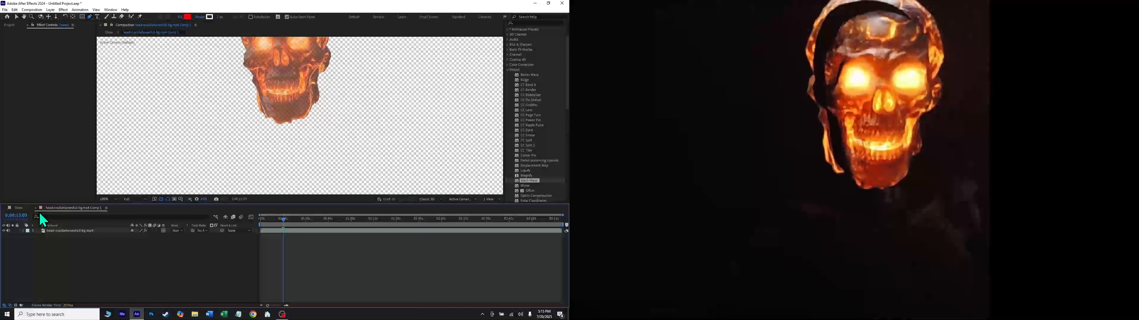
left_click(24, 232)
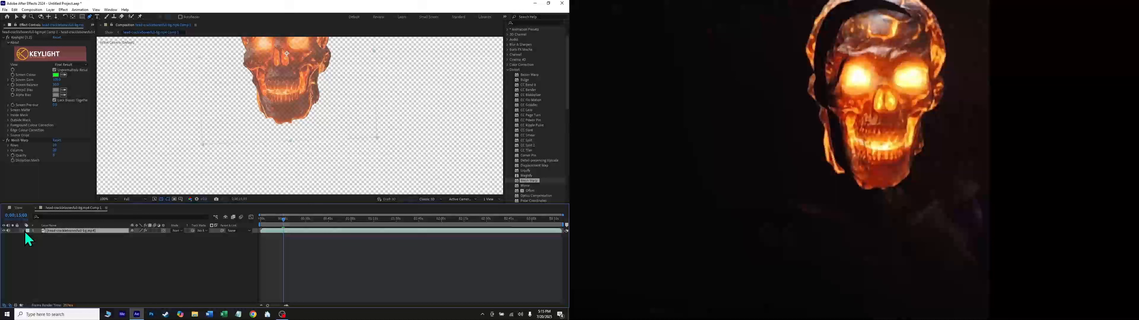
left_click(23, 230)
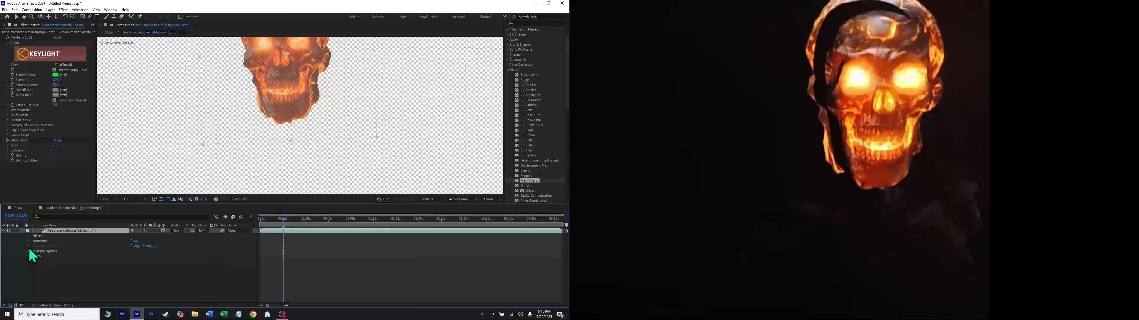
left_click(28, 241)
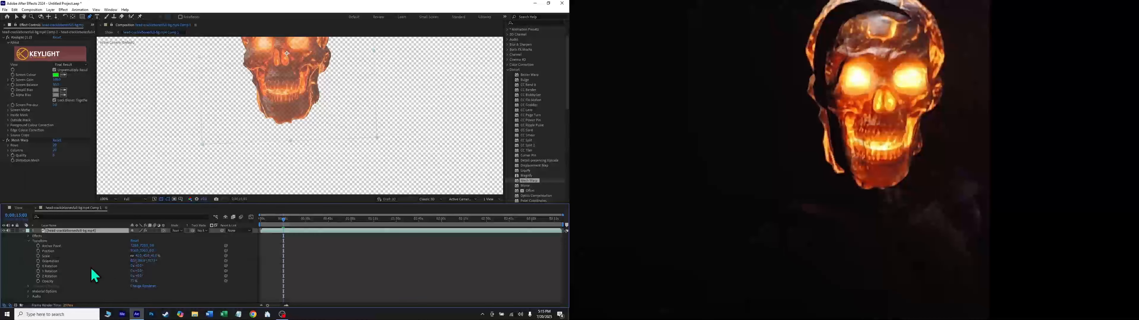
left_click_drag(131, 282, 152, 281)
left_click(35, 208)
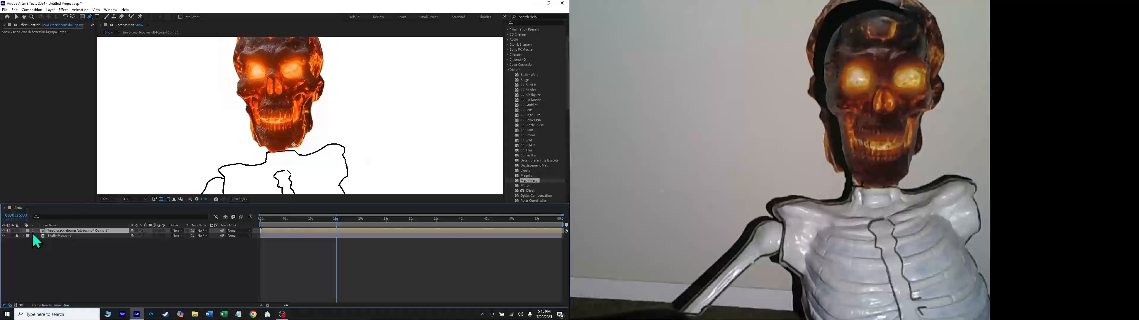
- Set the pre-composed head layer's opacity to 48% and reduce it slightly further so the outline map shows through
left_click(24, 231)
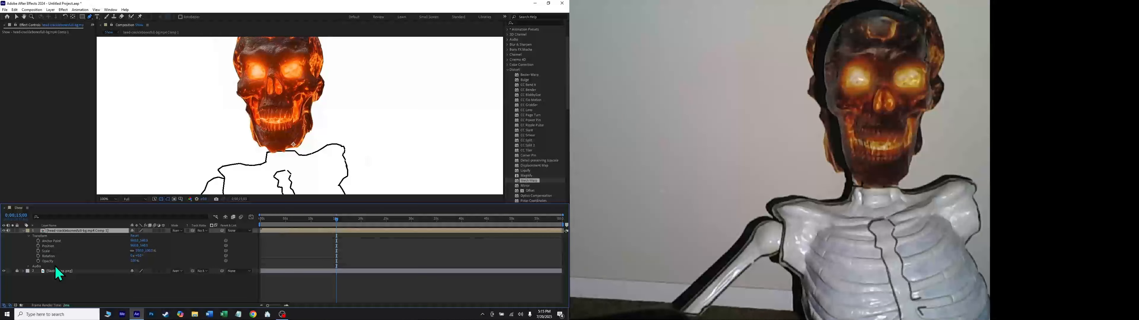
left_click(132, 261)
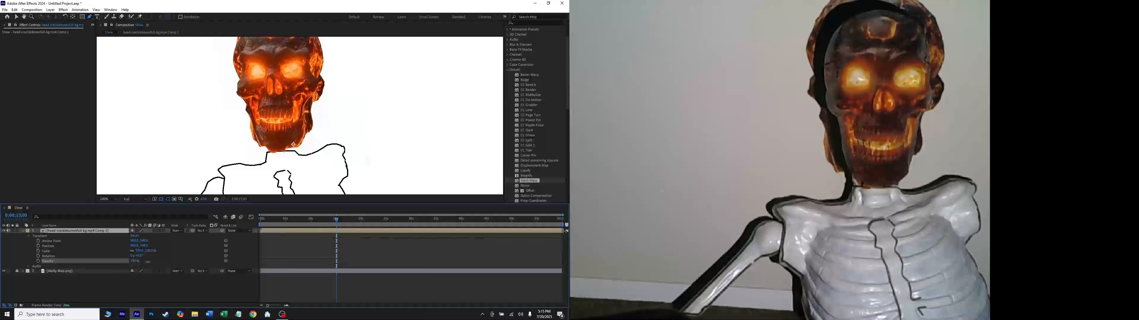
type("48")
key("Return")
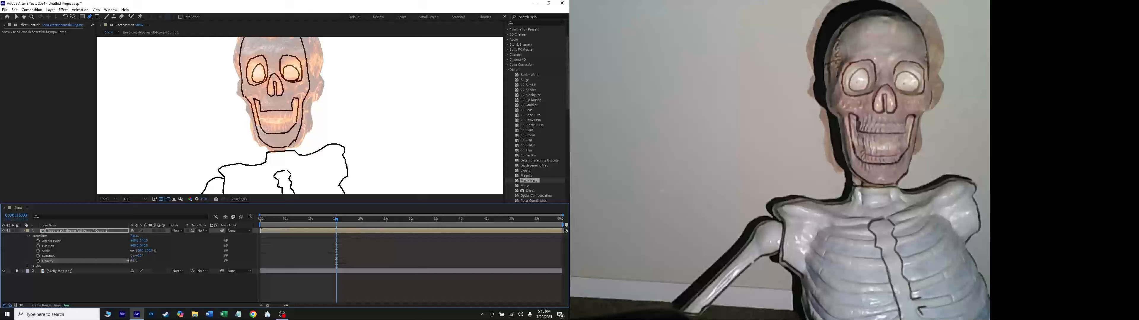
left_click_drag(129, 261, 123, 261)
scroll(296, 110, "up", 4)
scroll(296, 111, "down", 2)
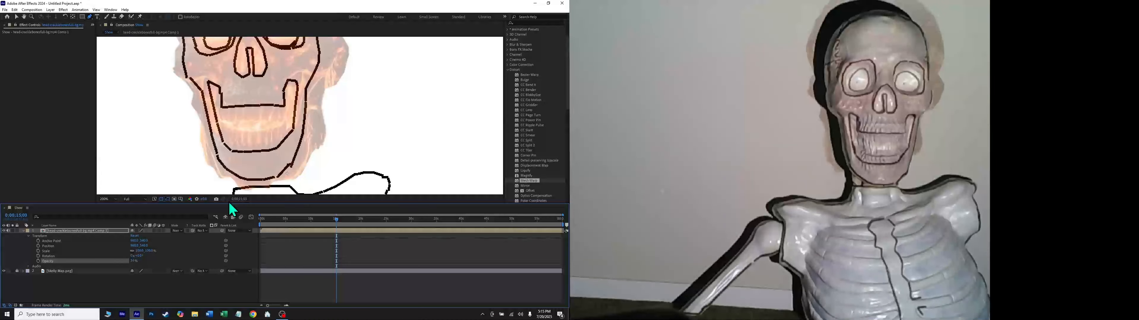
left_click(23, 231)
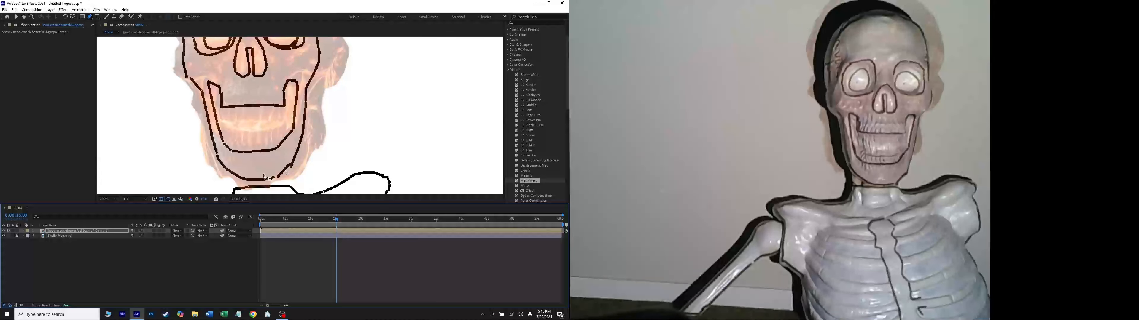
- Draw a closed Pen tool mask on the pre-composed head layer around the skull, following the jaw, cheeks and cranium outline
left_click(64, 231)
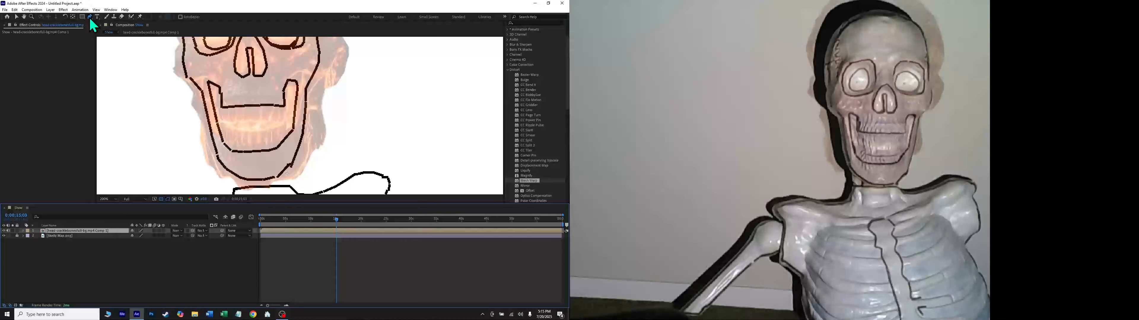
left_click(299, 146)
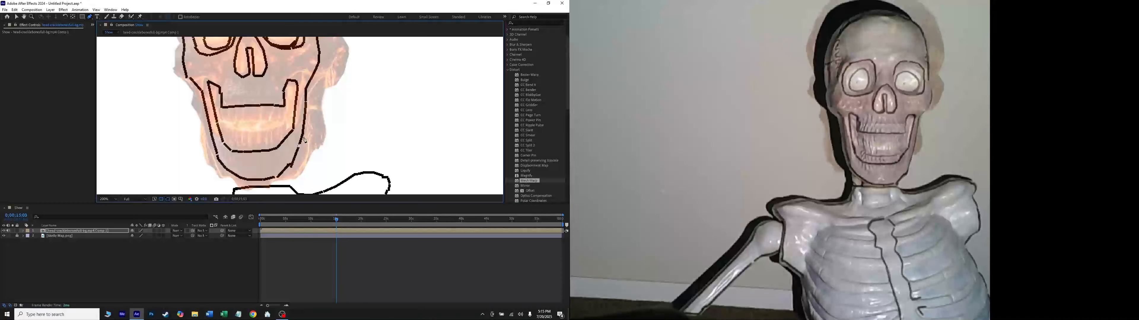
left_click(307, 119)
left_click(318, 63)
scroll(322, 70, "down", 3)
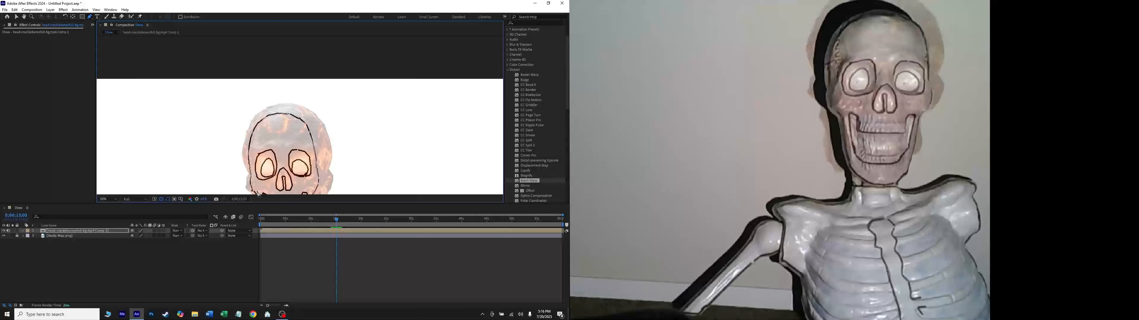
scroll(256, 193, "down", 1)
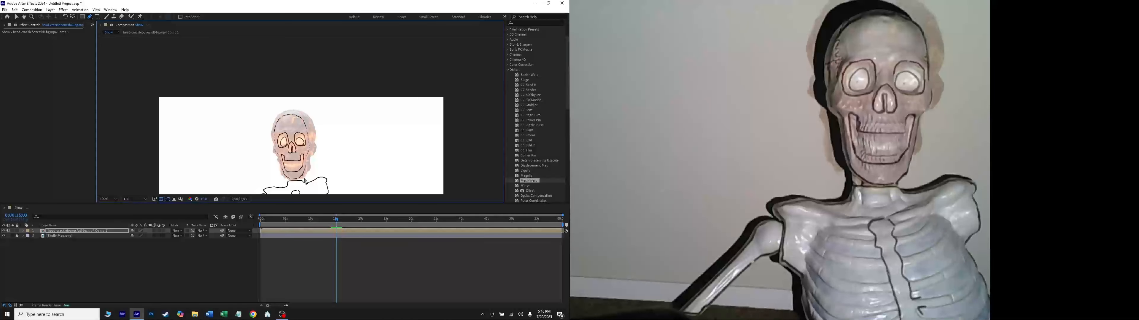
scroll(305, 182, "up", 2)
scroll(292, 127, "up", 1)
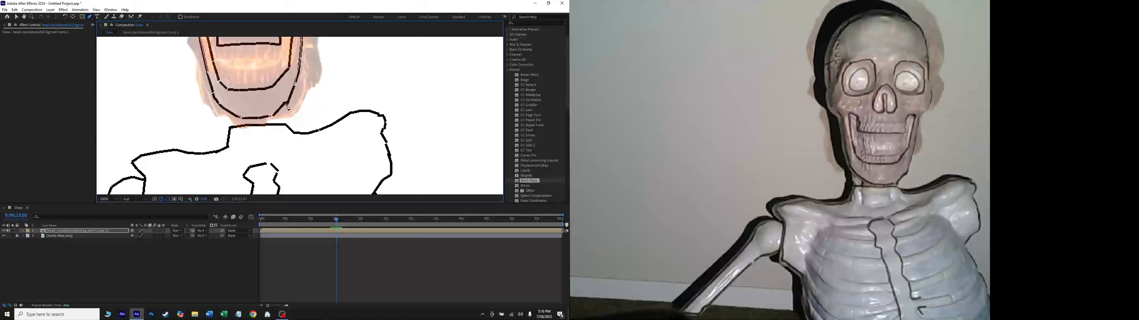
left_click(297, 87)
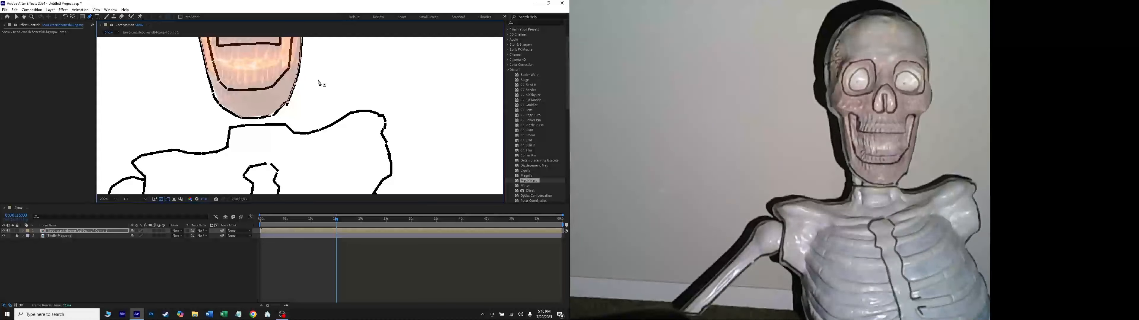
- Add and adjust mask points along the right side and underside of the chin so the mask follows the black outline
key("comma")
key("comma")
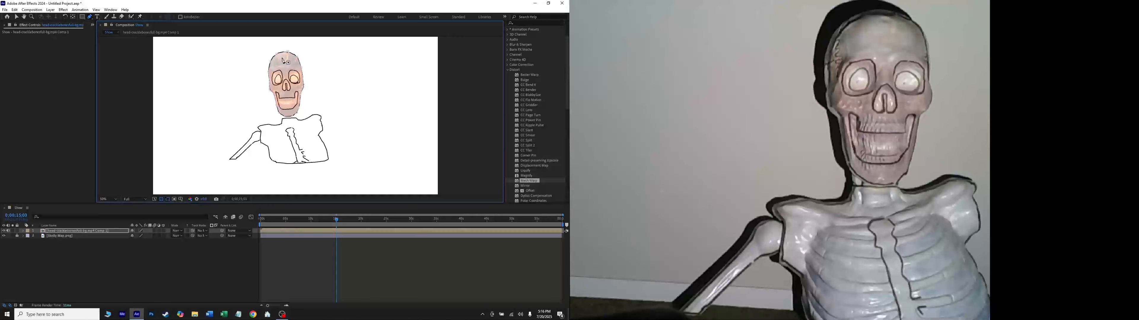
scroll(313, 94, "up", 4)
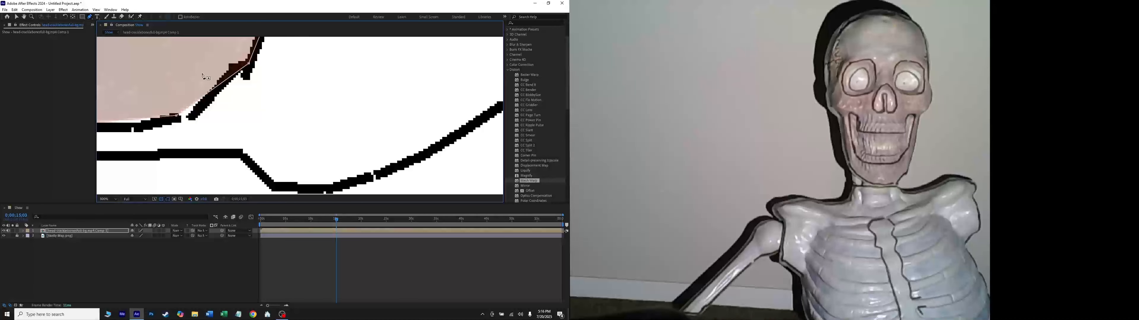
left_click(24, 16)
left_click_drag(203, 75, 282, 91)
left_click(89, 16)
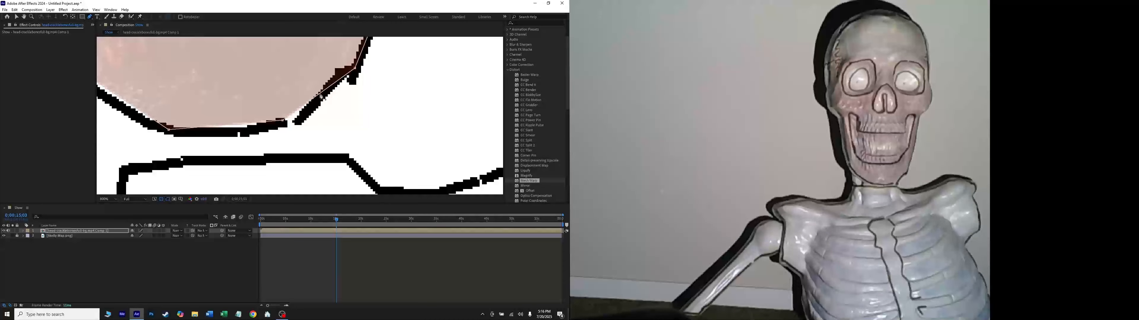
left_click(332, 85)
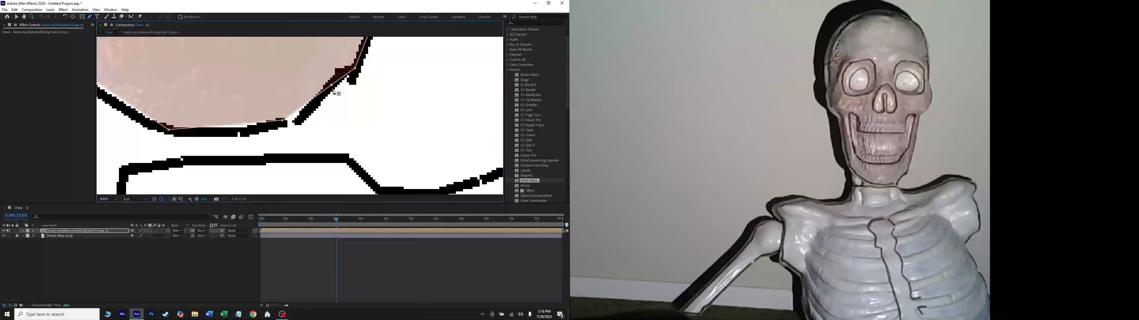
left_click_drag(333, 87, 330, 89)
left_click_drag(298, 112, 280, 130)
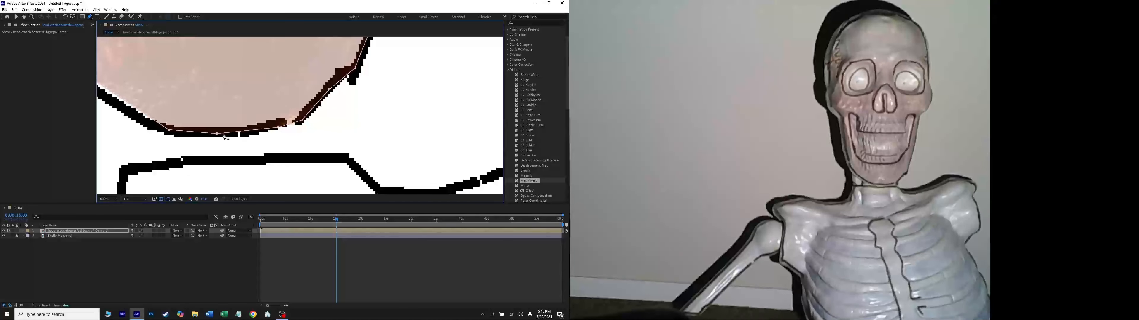
- Add a mask point on the right side of the forehead and move it onto the outline
scroll(349, 114, "down", 1)
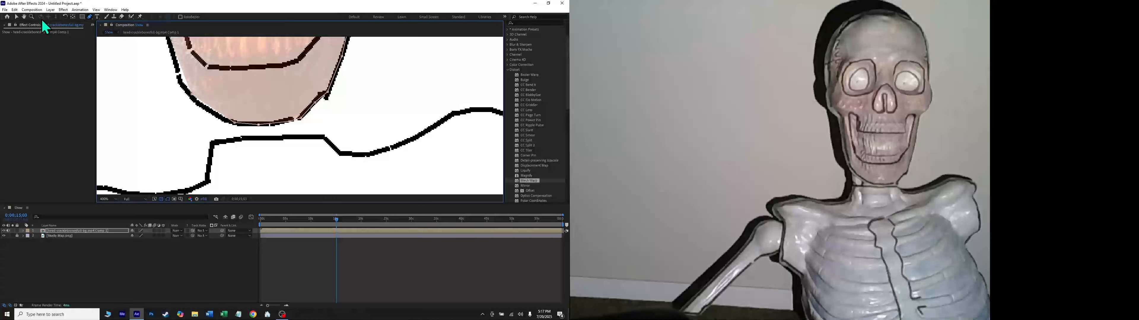
left_click(24, 17)
left_click_drag(355, 62, 310, 111)
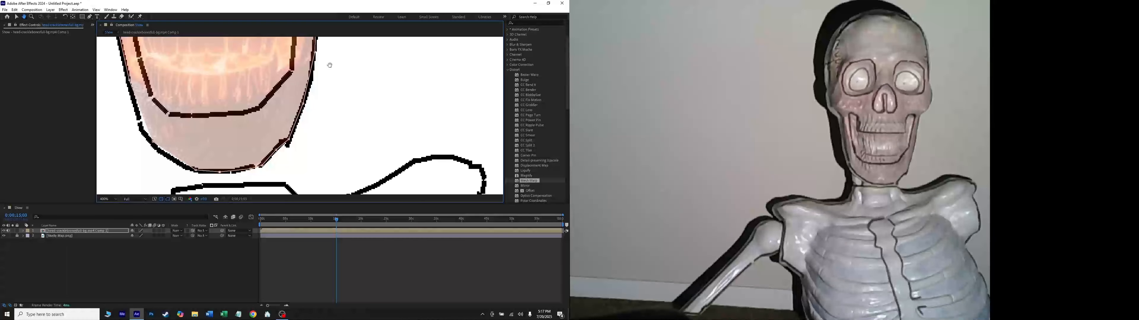
left_click_drag(321, 72, 328, 115)
left_click_drag(331, 53, 328, 127)
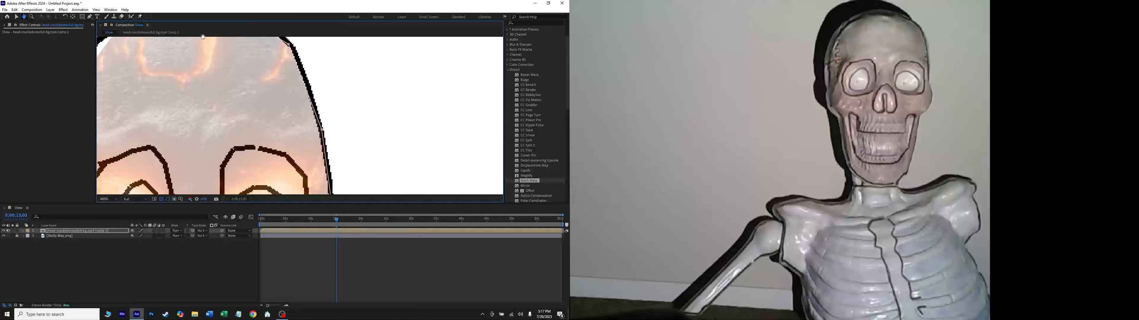
left_click(90, 17)
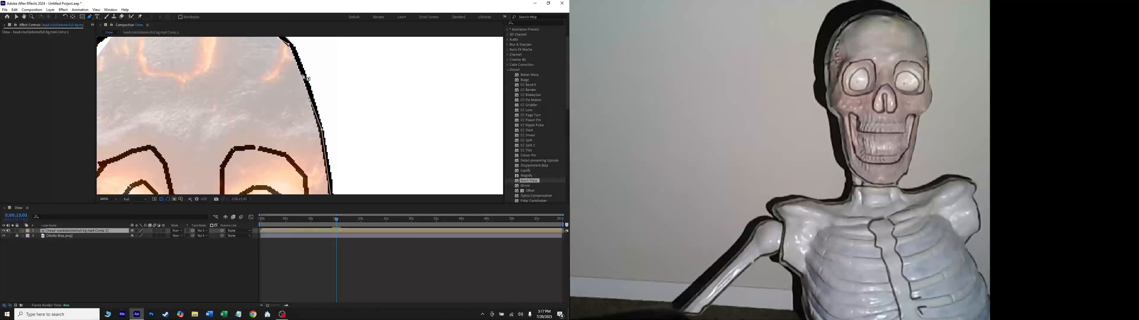
left_click(315, 111)
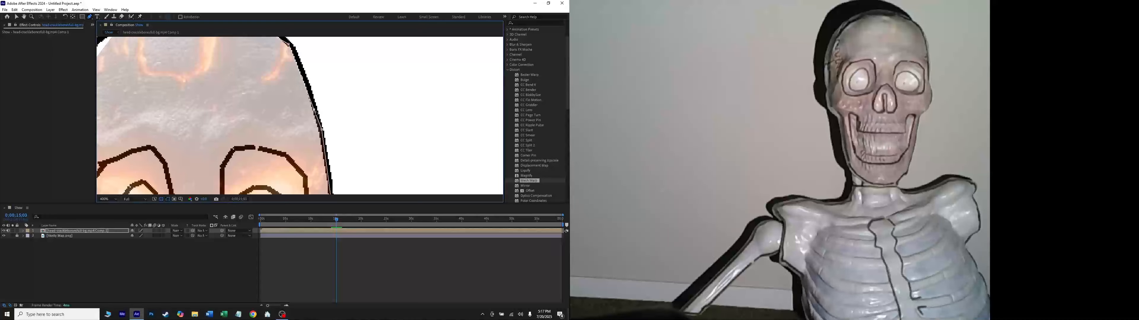
left_click_drag(315, 111, 307, 83)
- Add a mask point on the upper-right curve of the cranium and move the neighbouring crown point onto the outline
key("comma")
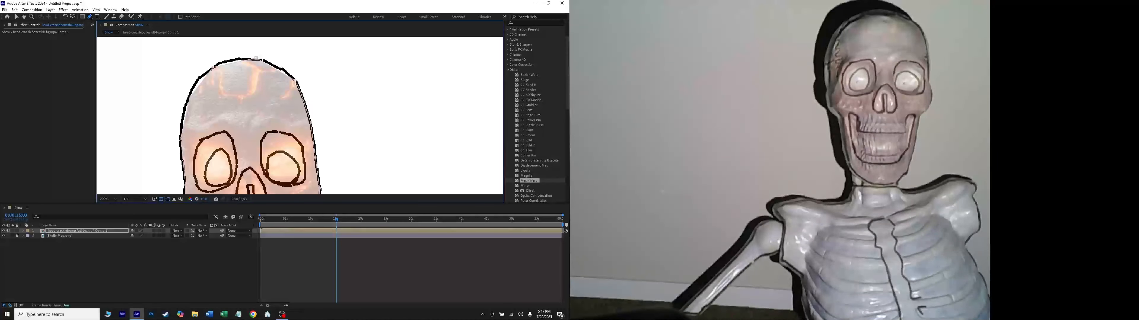
scroll(287, 76, "up", 3)
left_click(23, 17)
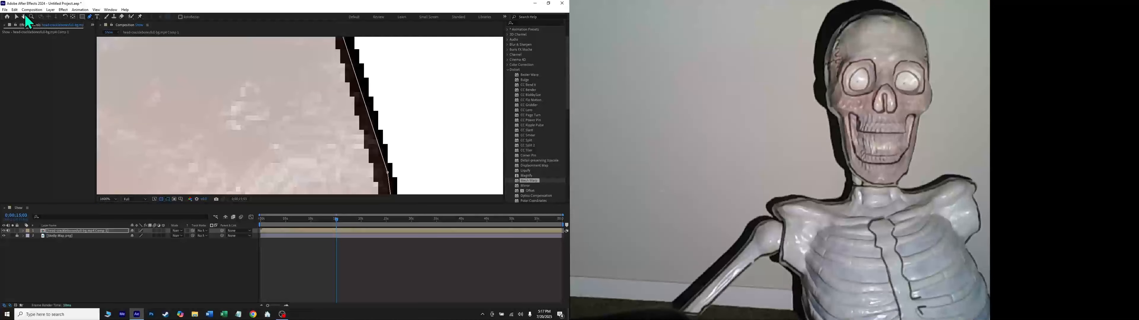
left_click_drag(291, 47, 311, 167)
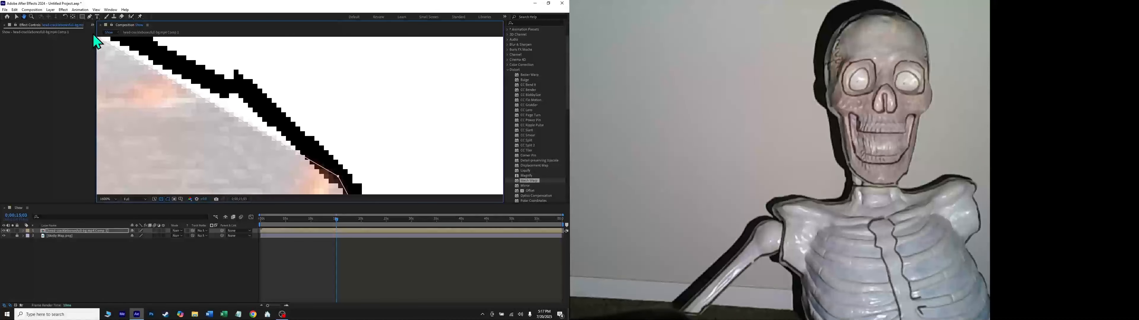
left_click(90, 17)
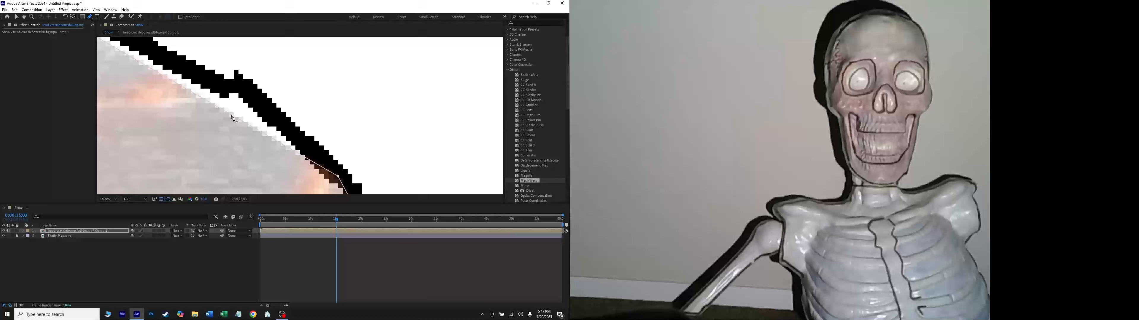
left_click(254, 95)
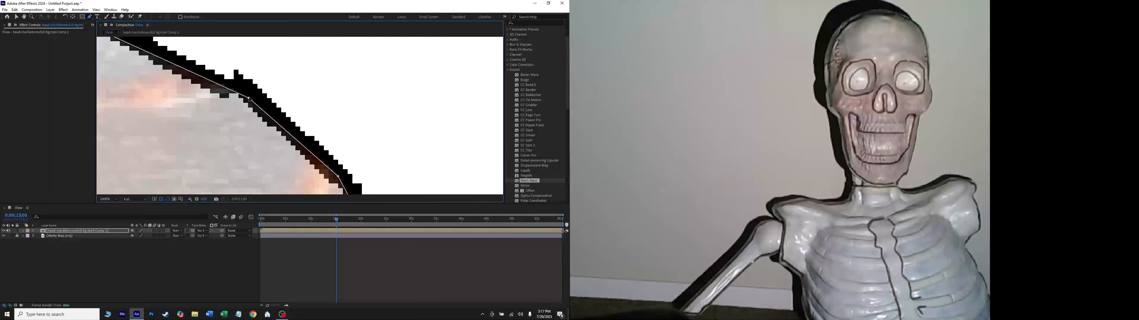
key("comma")
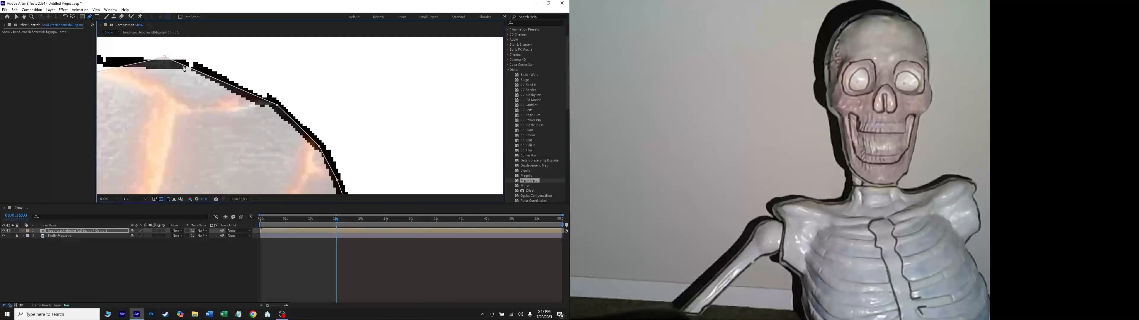
left_click_drag(166, 59, 189, 64)
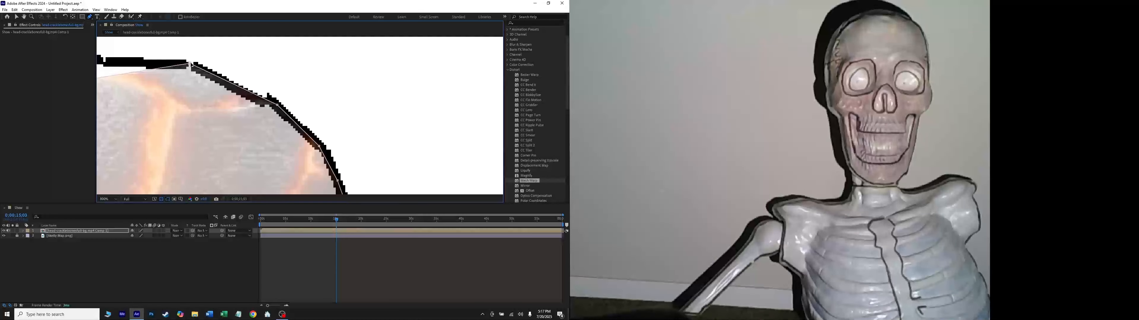
- Reselect the head layer's mask for Pen editing and pull its edge out to the outline along the cranium's top and upper-left curve
key("v")
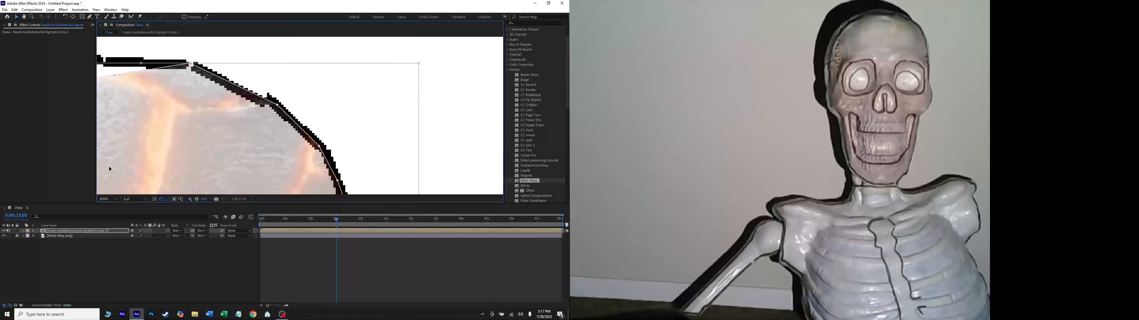
left_click(72, 244)
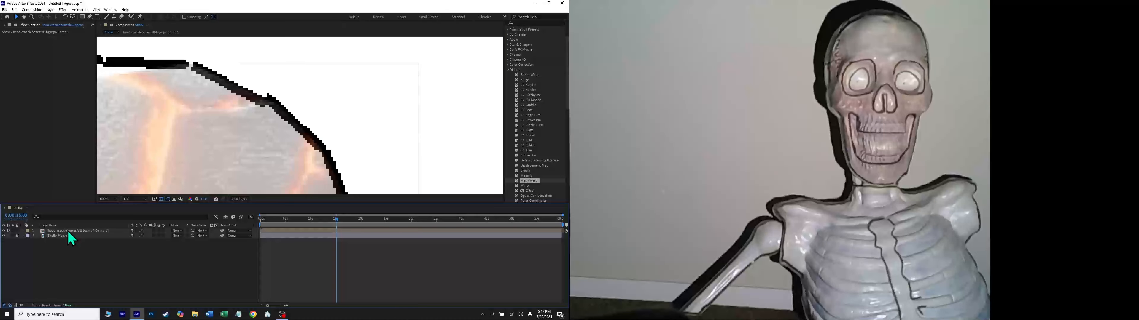
left_click(70, 232)
left_click(90, 16)
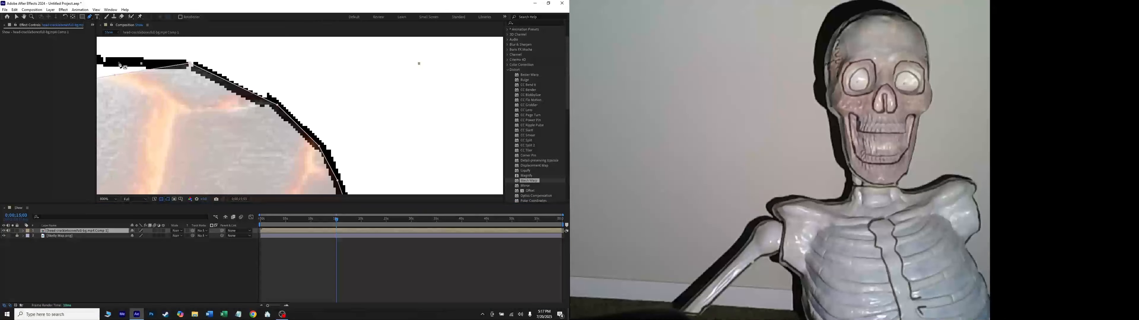
left_click_drag(126, 76, 369, 75)
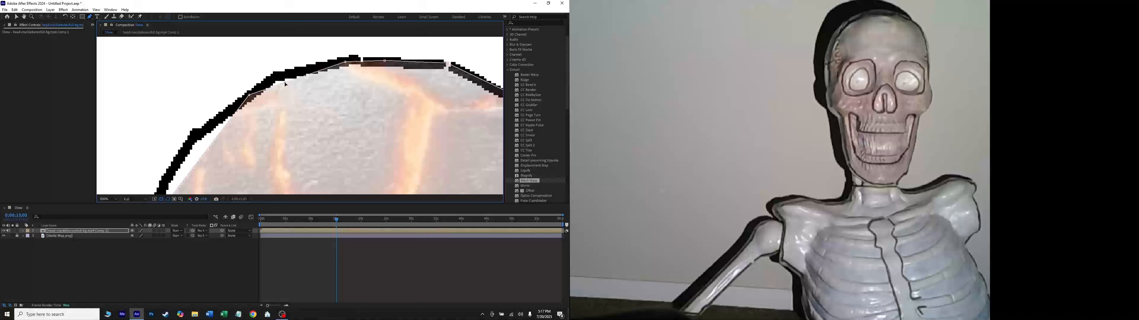
left_click_drag(285, 84, 282, 76)
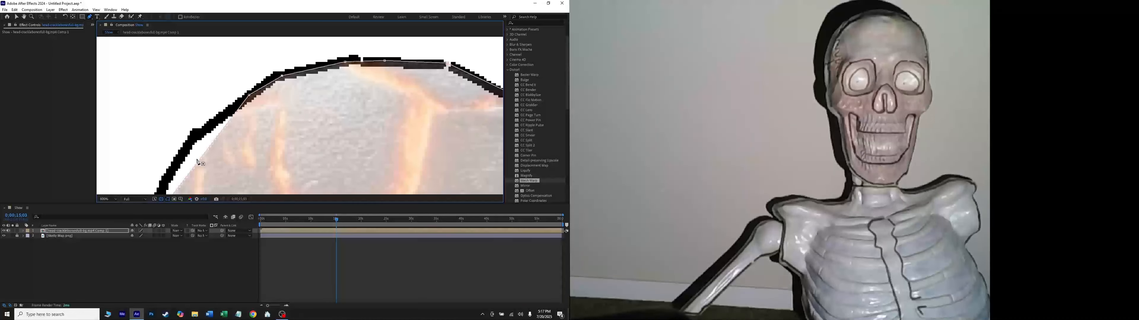
left_click_drag(202, 159, 190, 144)
- Add mask points down the left side of the forehead so the mask edge follows the outline there
key("comma")
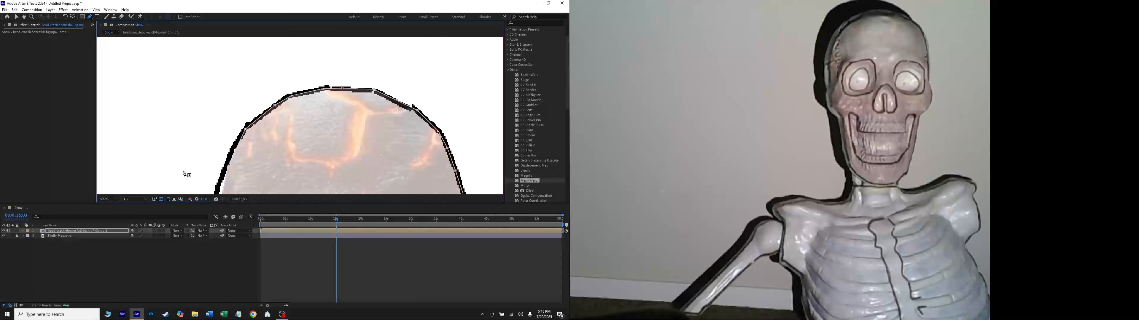
left_click(24, 17)
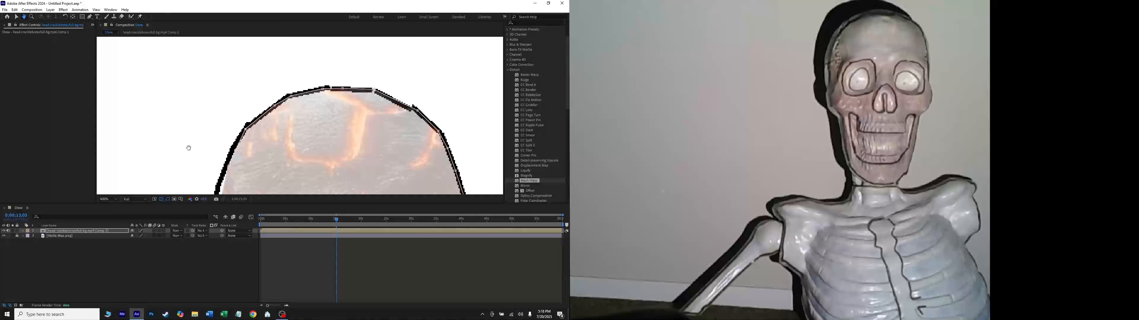
scroll(204, 87, "up", 3)
scroll(196, 73, "down", 3)
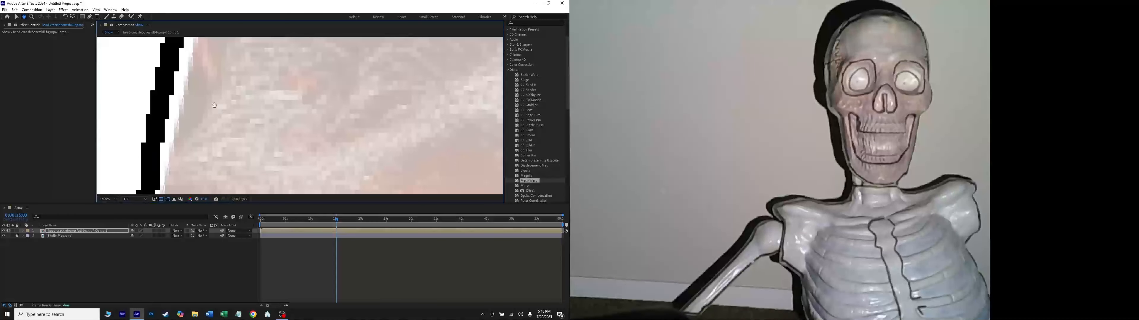
left_click_drag(199, 76, 287, 89)
scroll(302, 96, "up", 1)
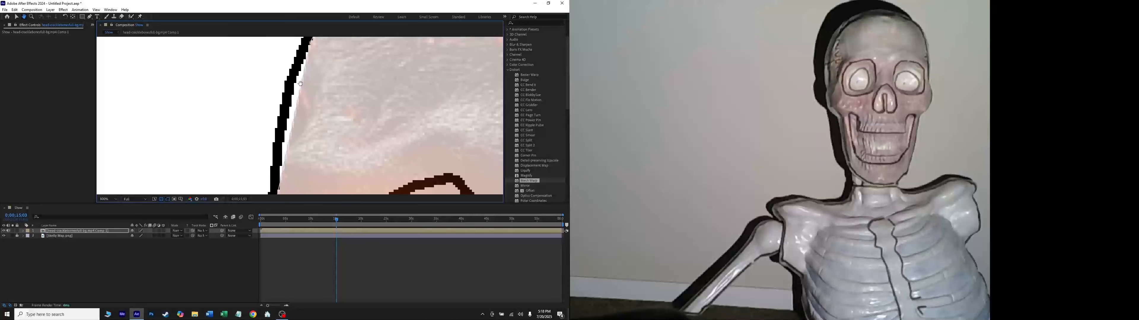
left_click(90, 17)
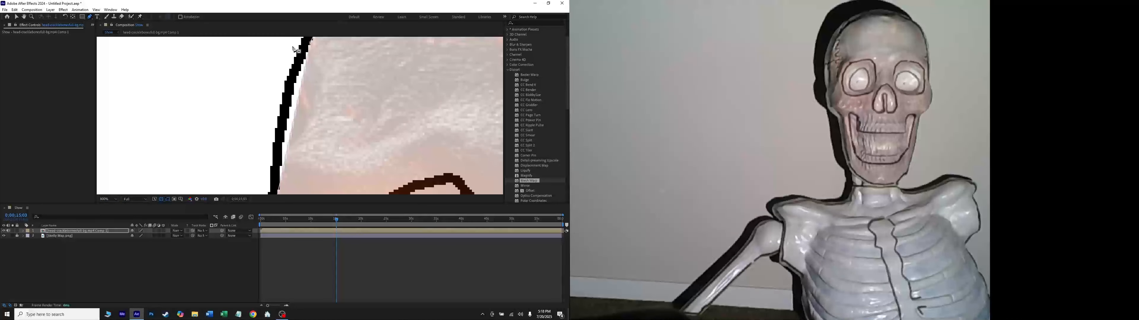
left_click(306, 41)
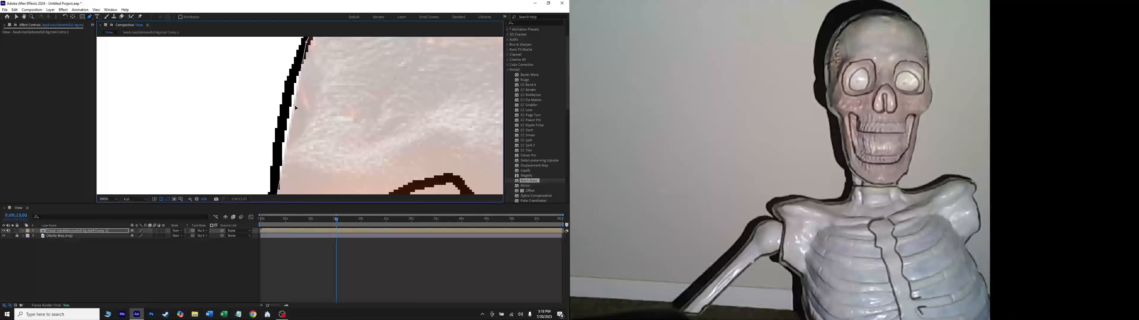
left_click(285, 104)
scroll(295, 121, "down", 1)
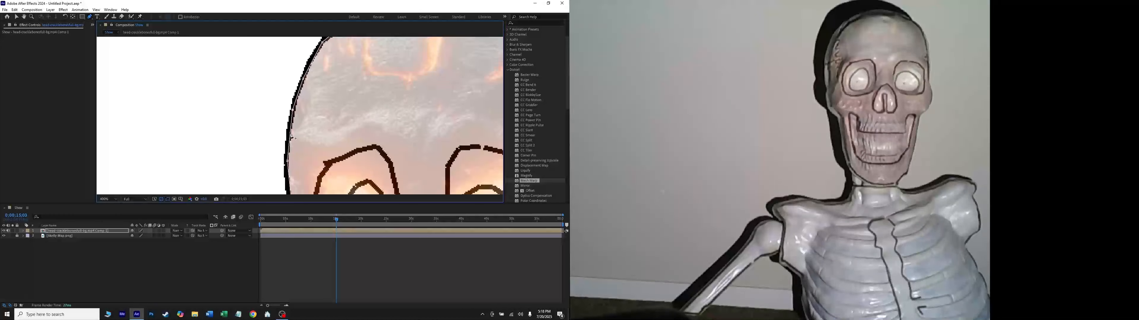
- Pull the head layer's mask edge onto the outline down the left side of the forehead and beside the left eye socket
left_click_drag(290, 138, 288, 138)
scroll(298, 158, "down", 1)
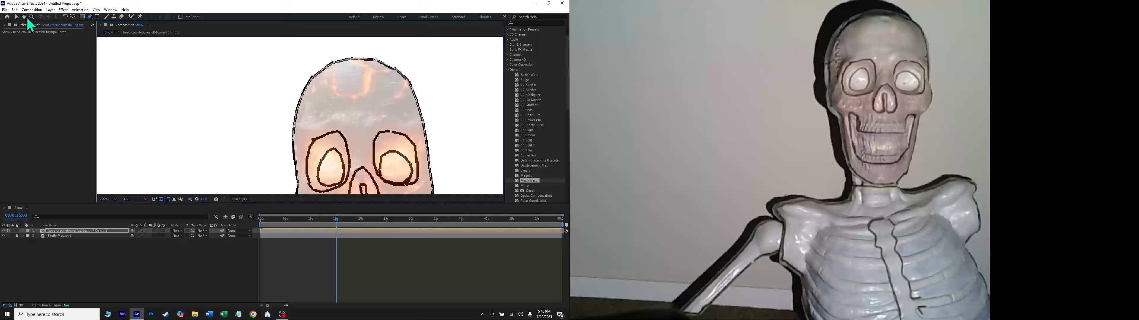
left_click(24, 17)
scroll(273, 82, "up", 2)
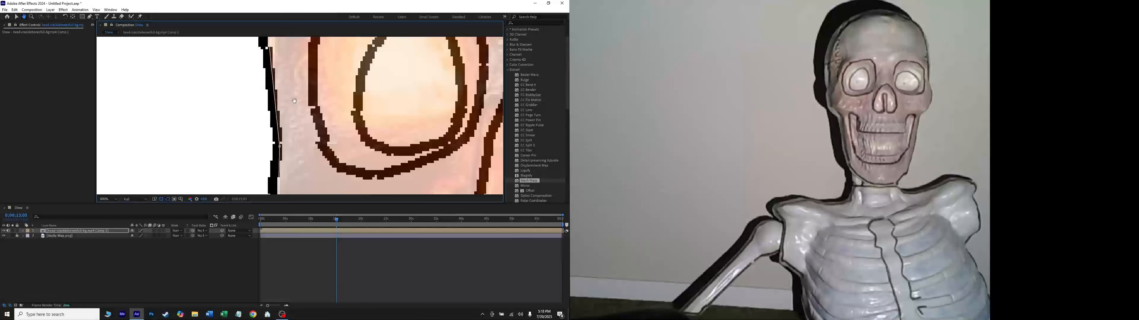
left_click_drag(273, 82, 306, 99)
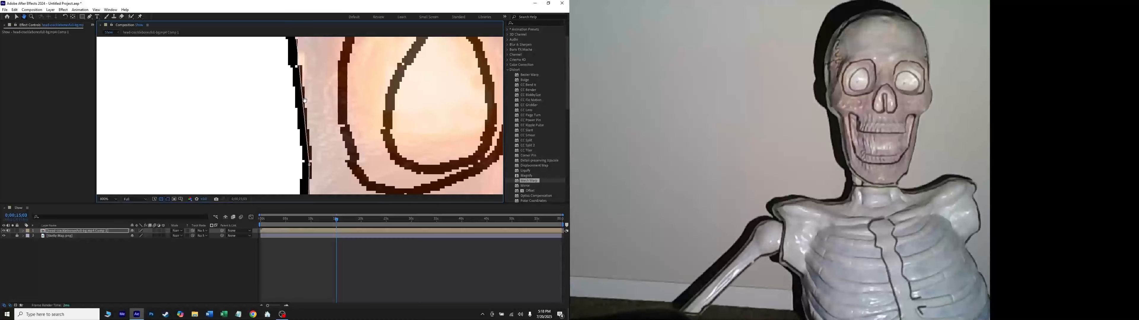
left_click(89, 17)
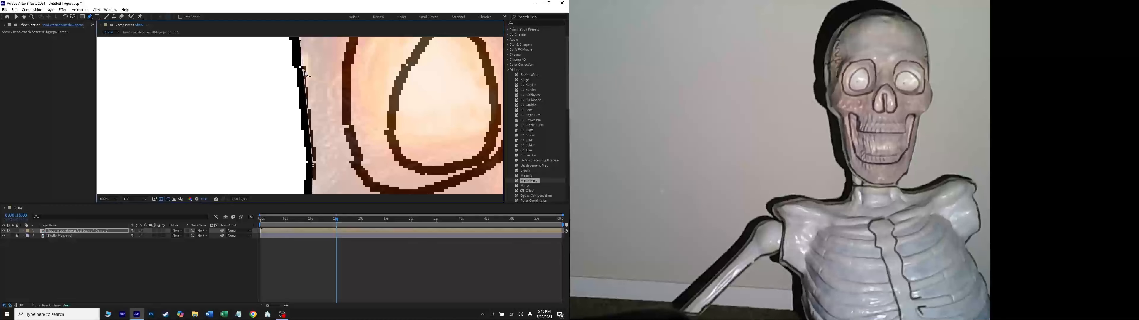
left_click_drag(304, 71, 299, 70)
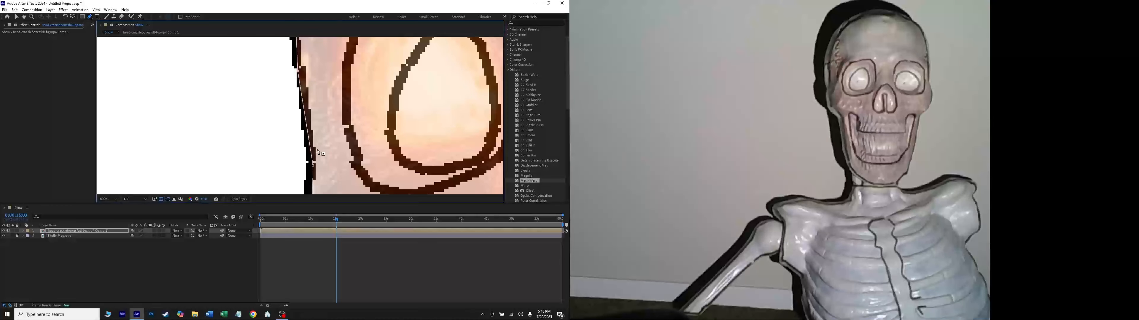
left_click_drag(313, 165, 310, 166)
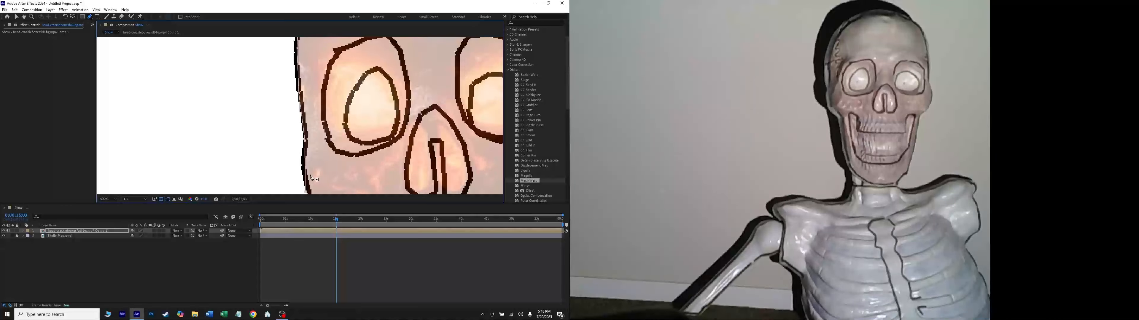
left_click_drag(305, 165, 302, 165)
- Add a mask point on the slanted edge below the left cheekbone and pull it out to the outline
key("comma")
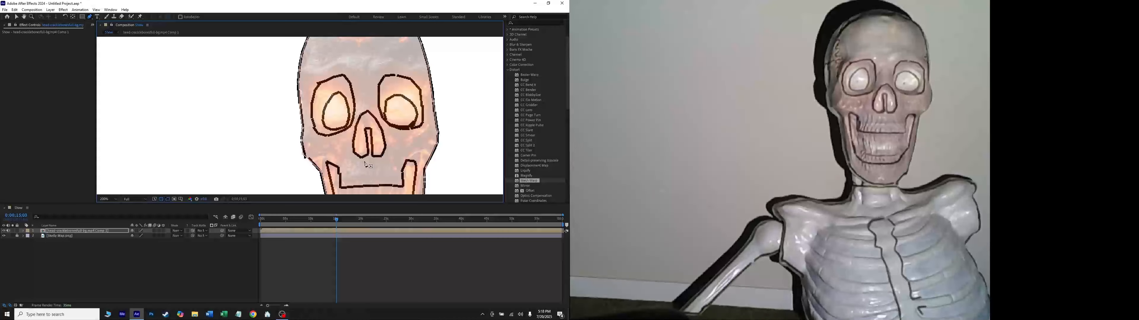
key("comma")
key("period")
key("period")
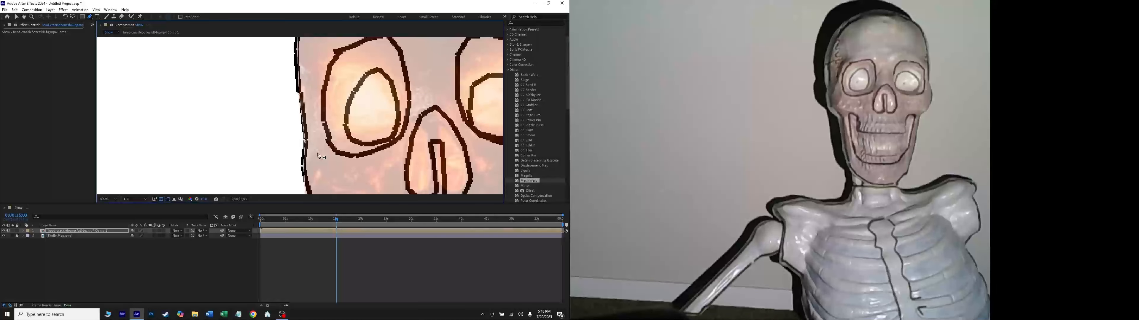
left_click(24, 16)
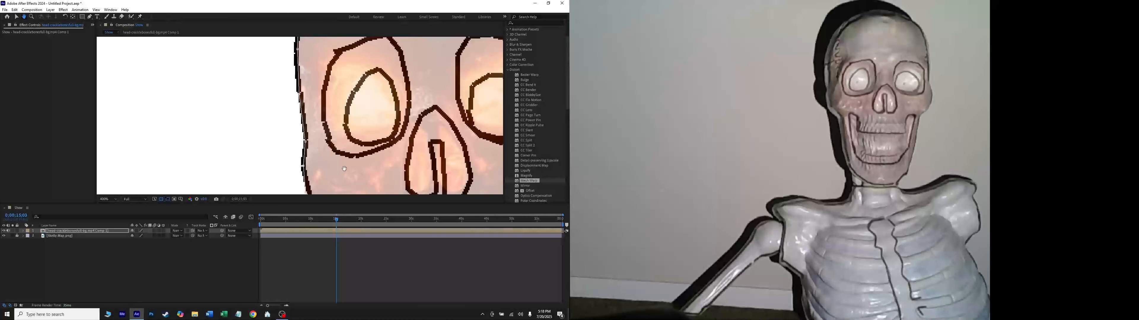
left_click_drag(313, 195, 316, 63)
key("period")
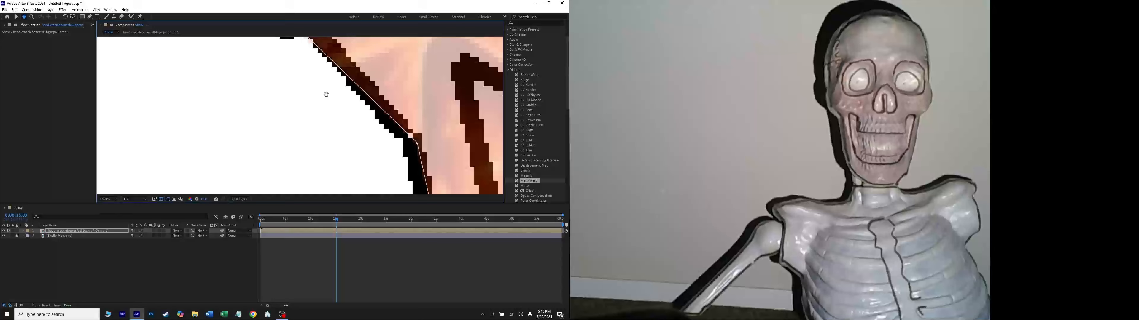
key("period")
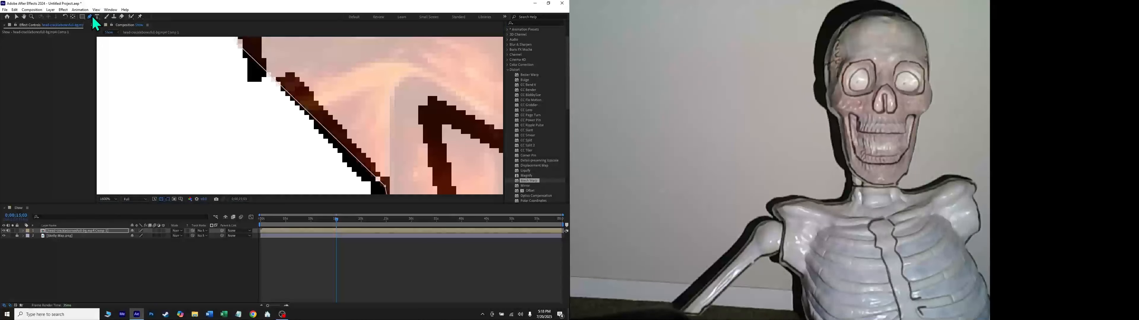
left_click(90, 16)
mouse_move(297, 102)
left_mouse_down()
mouse_move(278, 114)
mouse_move(292, 113)
left_mouse_up()
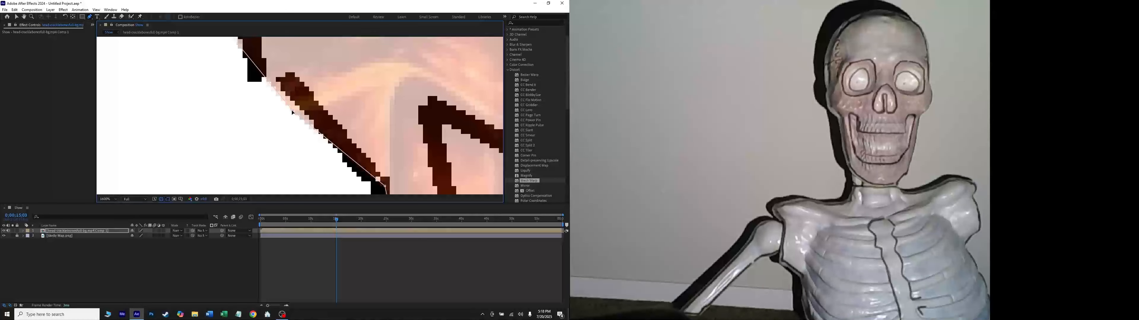
- Add a mask point on the left side of the jaw and pull it out onto the outline
key("comma")
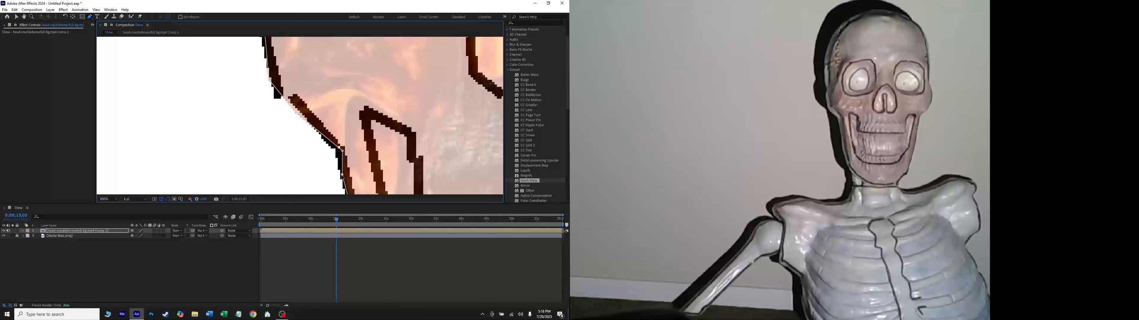
key("comma")
key("comma")
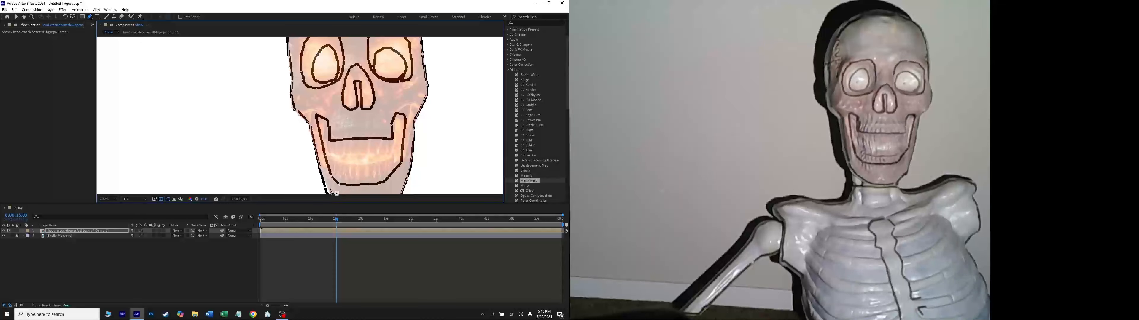
key("h")
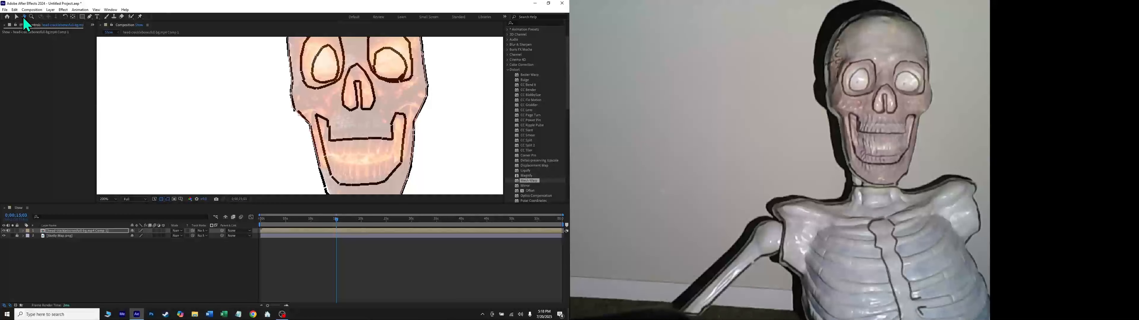
key("period")
key("period")
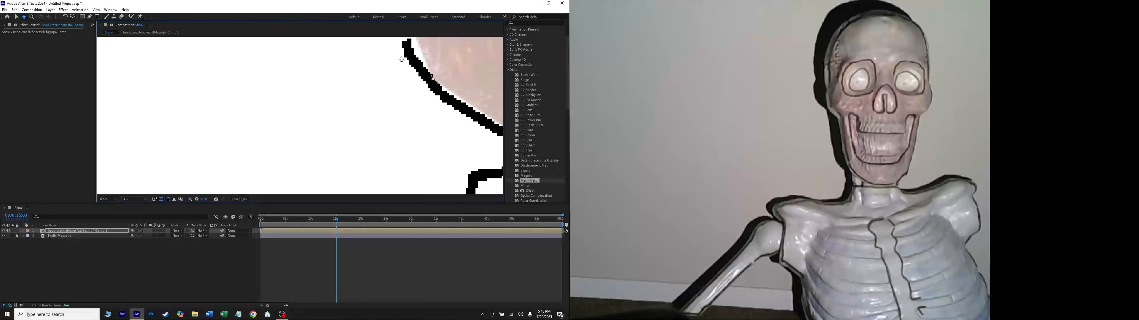
left_click_drag(401, 59, 302, 164)
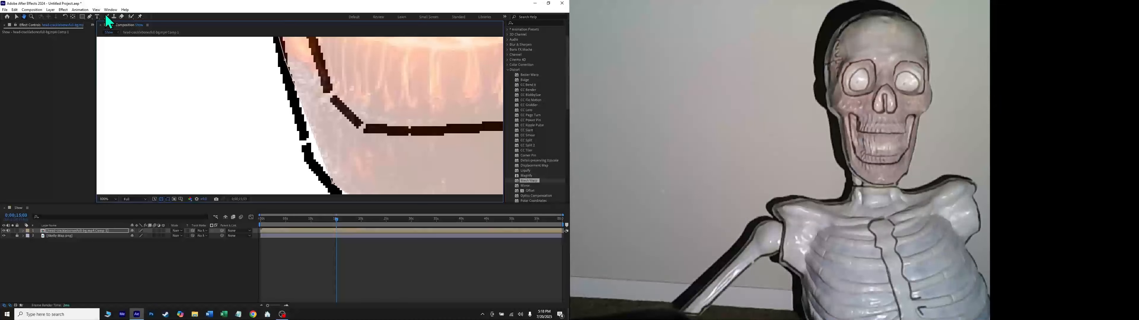
left_click(90, 16)
mouse_move(304, 108)
left_mouse_down()
mouse_move(212, 133)
mouse_move(296, 119)
left_mouse_up()
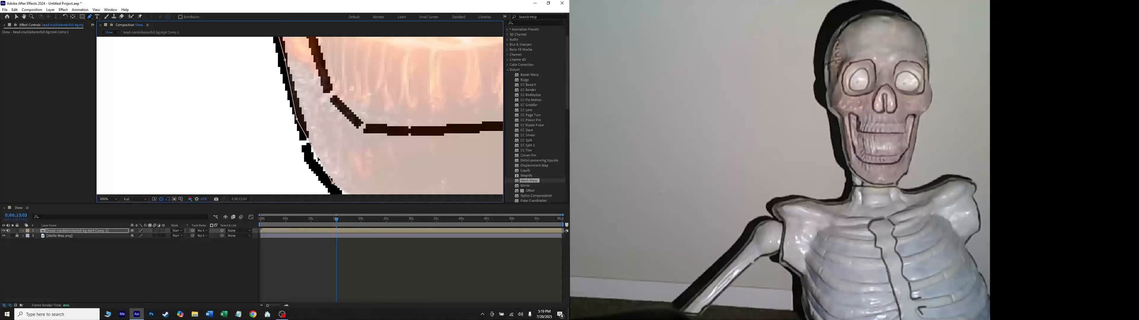
- Pull the mask edge out to the outline around the lower-left curve of the chin
left_click_drag(319, 160, 315, 168)
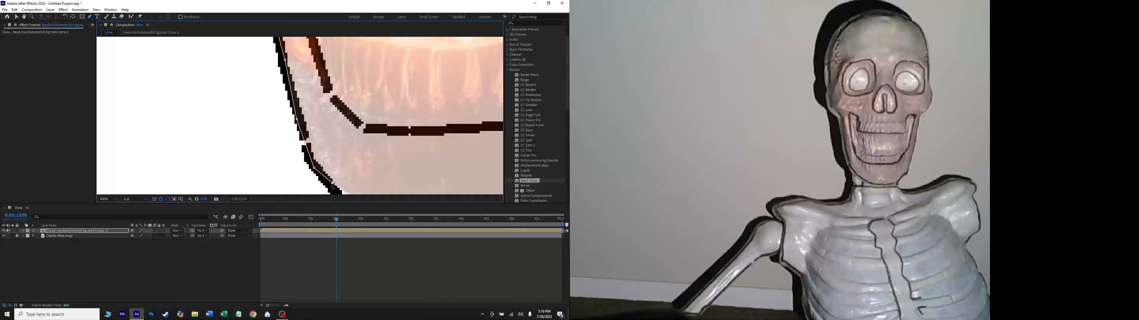
scroll(335, 182, "down", 1)
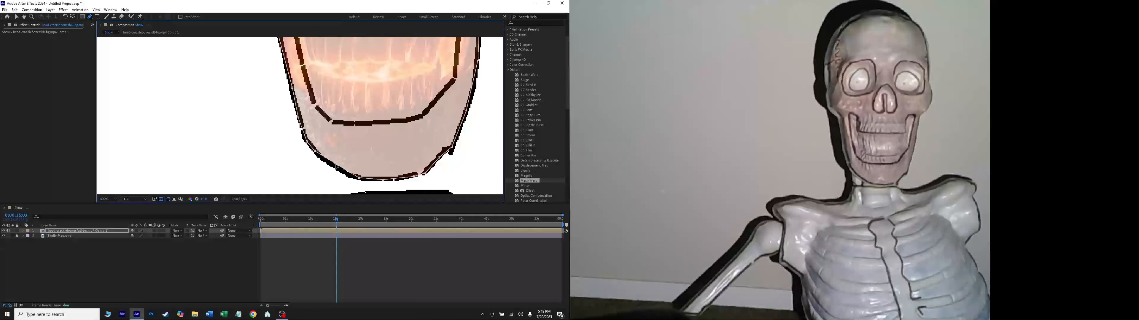
left_click_drag(337, 168, 335, 169)
scroll(365, 159, "down", 2)
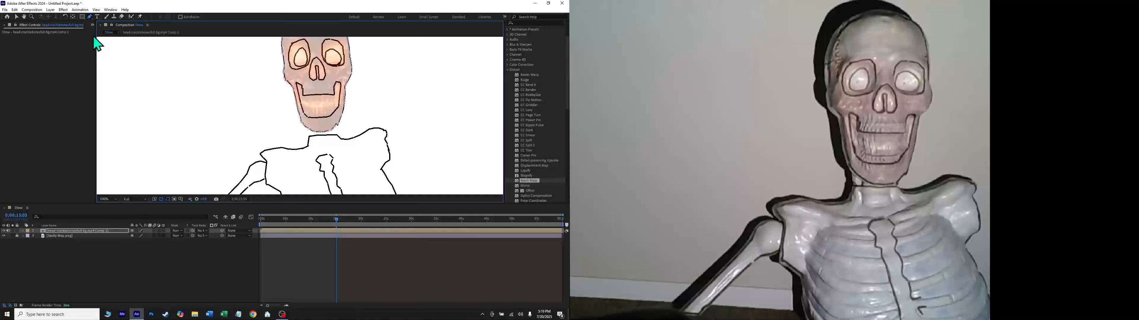
- Raise the masked head layer's opacity to 100%
left_click(16, 16)
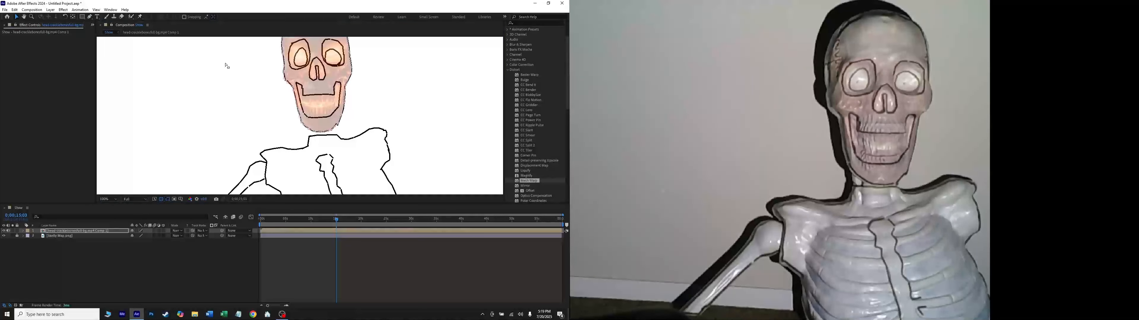
left_click(260, 80)
scroll(311, 79, "down", 1)
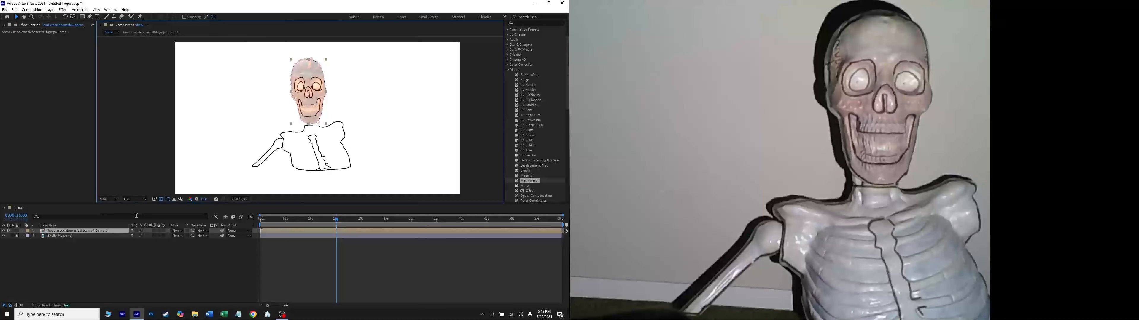
left_click(93, 282)
left_click(54, 231)
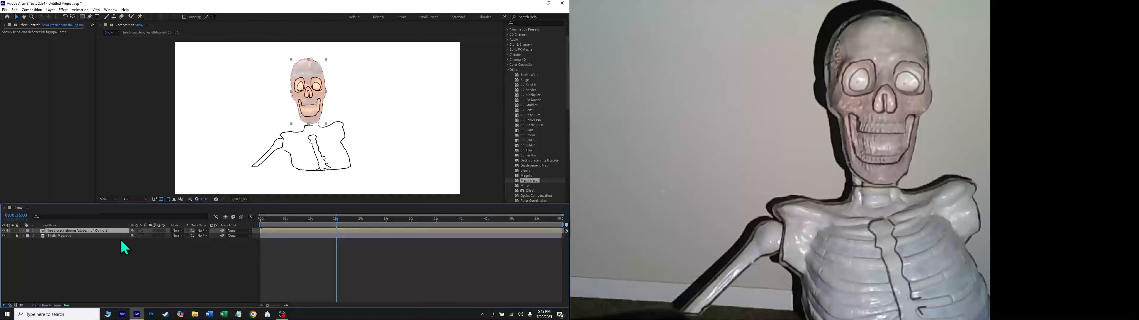
left_click(23, 231)
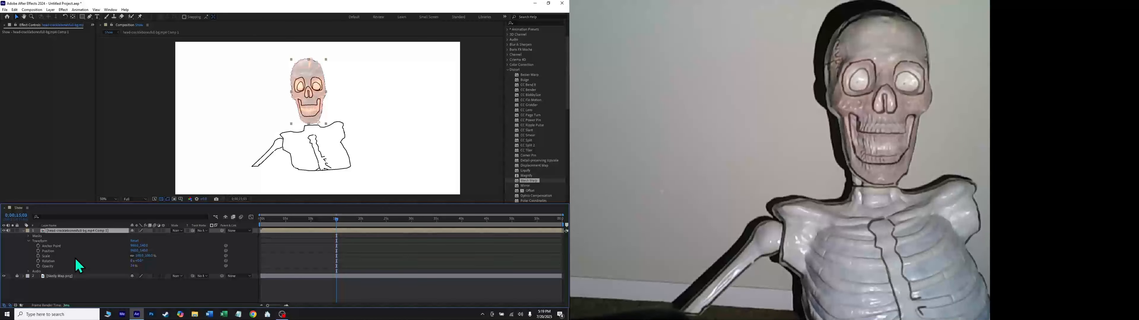
left_click_drag(130, 266, 176, 266)
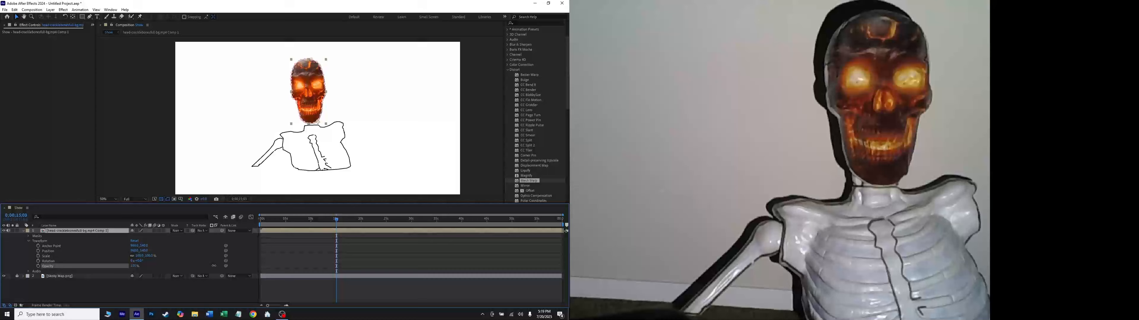
left_click(24, 231)
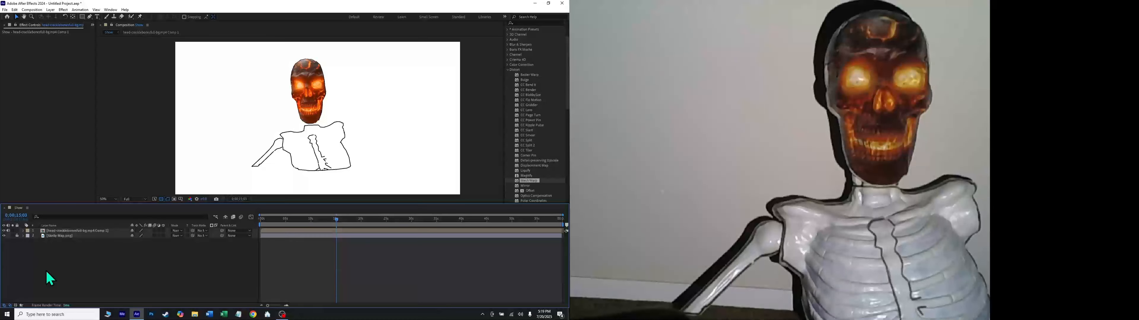
- Hide the skeleton outline layer and preview the flaming skull animation from the start of the timeline
left_click(7, 242)
left_click(4, 236)
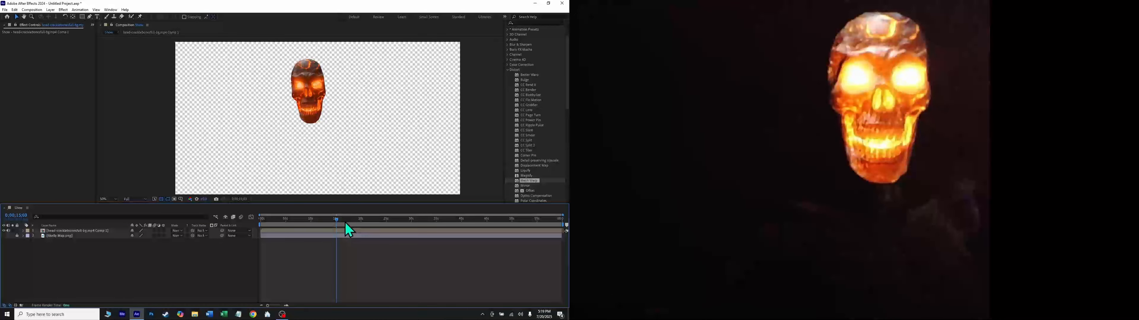
key("Home")
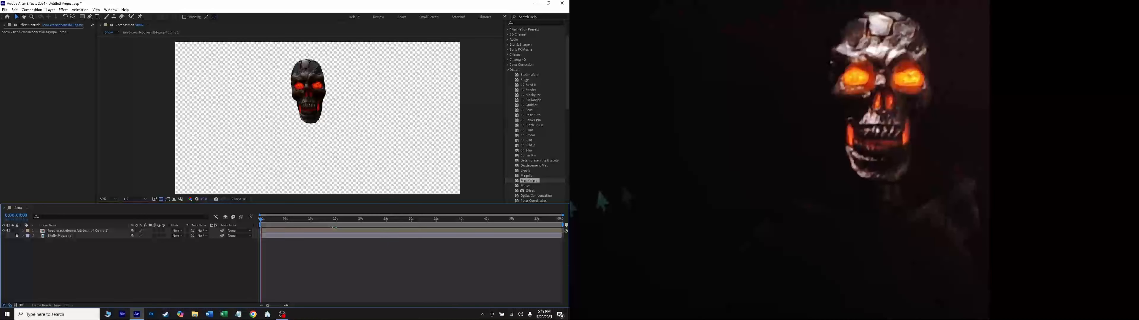
key("space")
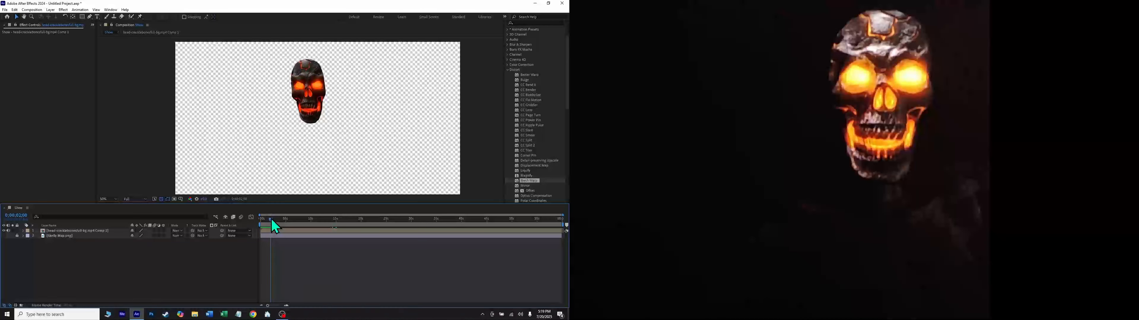
key("space")
- Replay the skull animation briefly and set the composition's preview resolution to Quarter
left_click(134, 199)
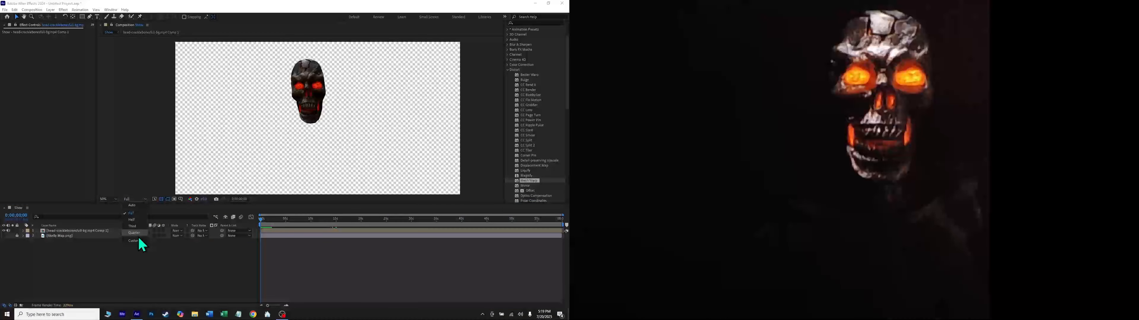
left_click(292, 259)
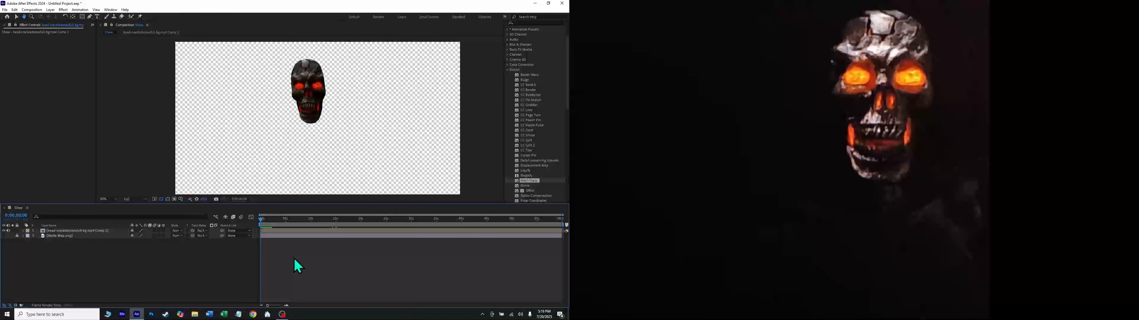
key("space")
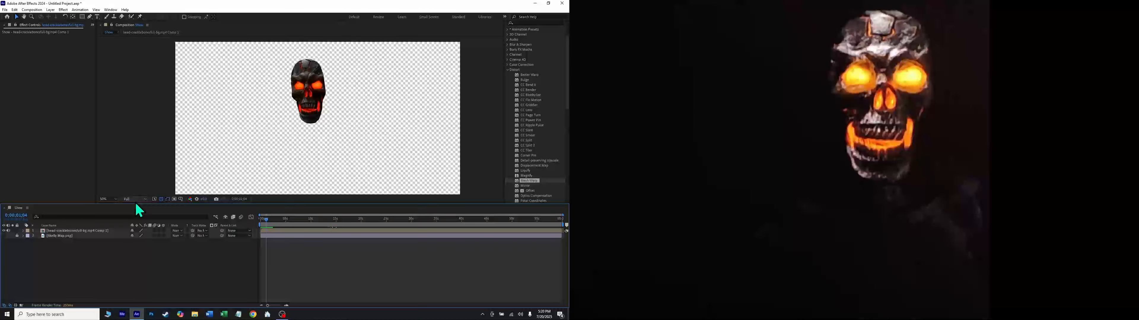
left_click(134, 201)
left_click(140, 235)
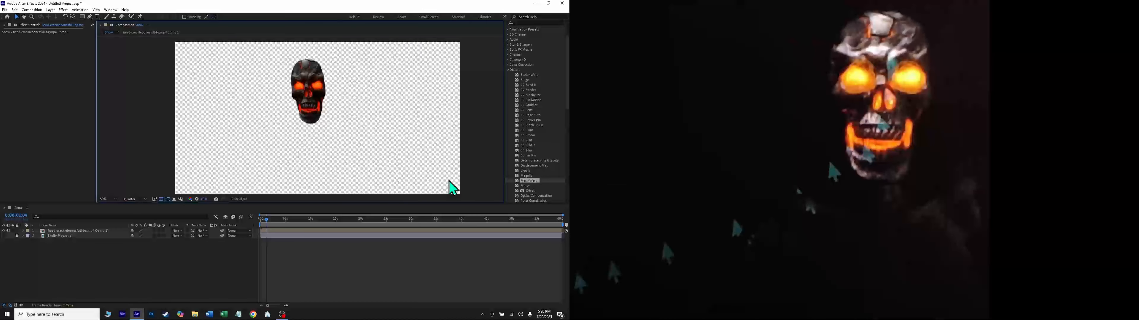
- Compare the composition preview at Full resolution, then return it to Quarter
left_click(130, 199)
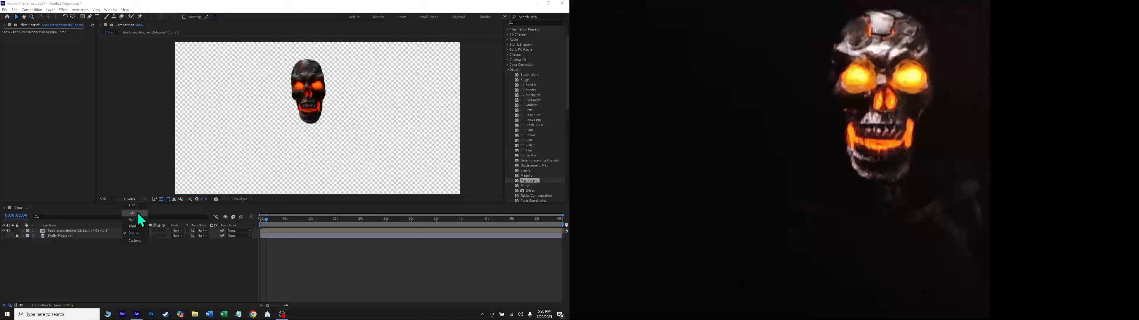
left_click(138, 215)
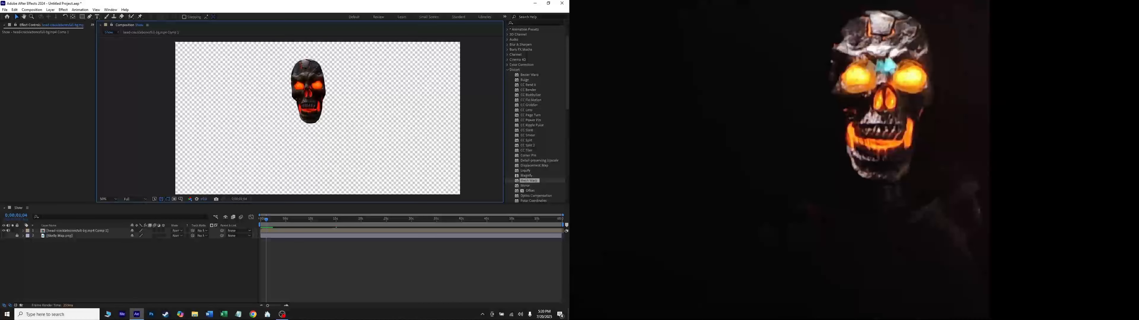
left_click(137, 198)
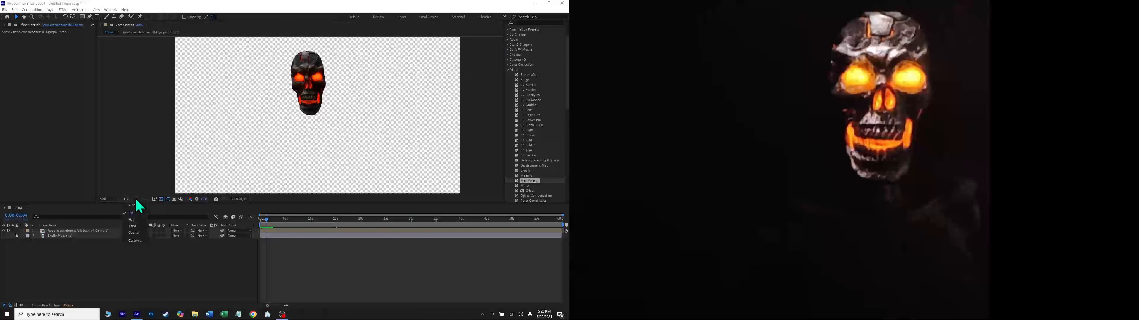
left_click(138, 240)
- Play the flaming skull animation from the start of the timeline with the skull enlarged in the view
scroll(320, 117, "up", 4)
scroll(320, 118, "down", 2)
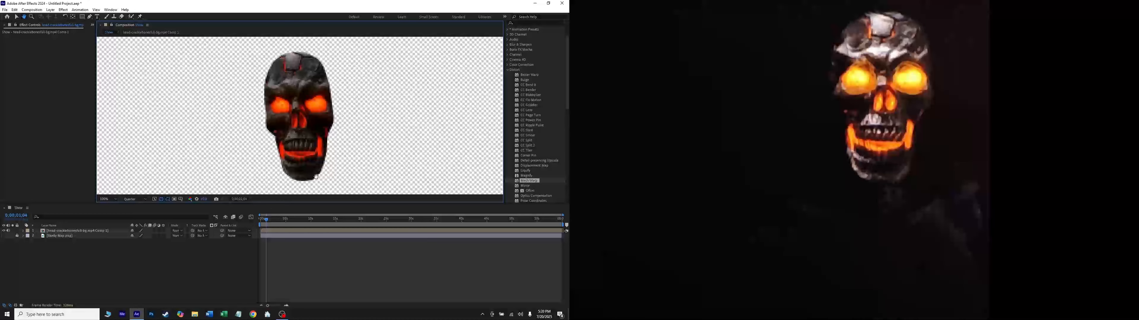
left_click_drag(266, 220, 260, 220)
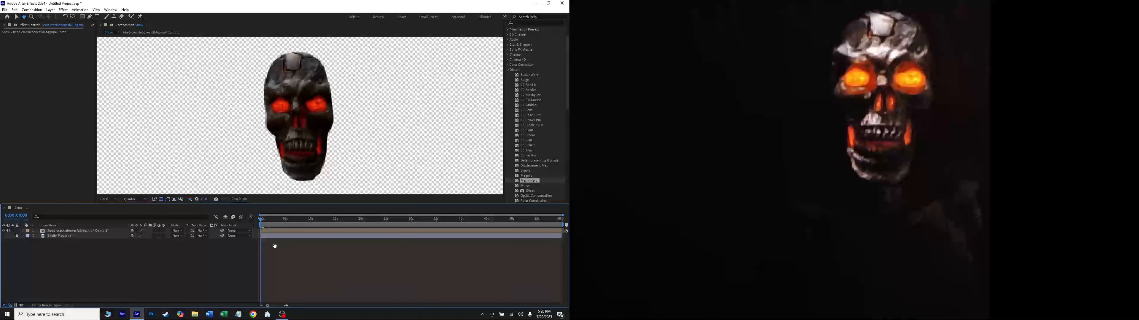
key("space")
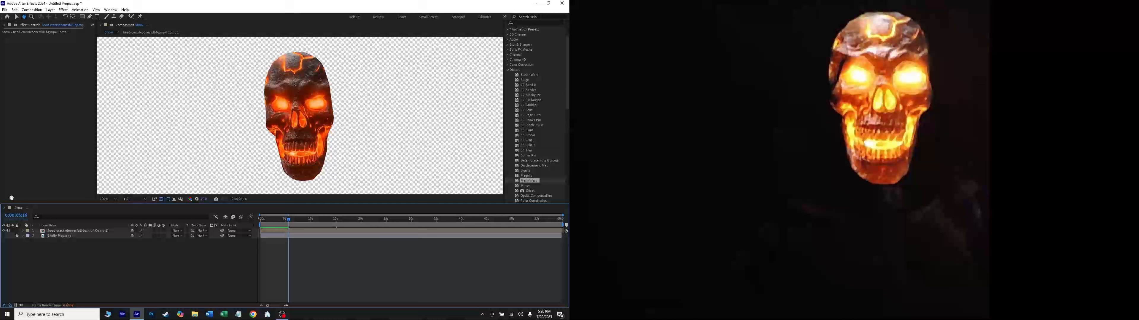
- Expand the head layer to inspect its mask and property groups
left_click(23, 231)
left_click(29, 242)
left_click(28, 236)
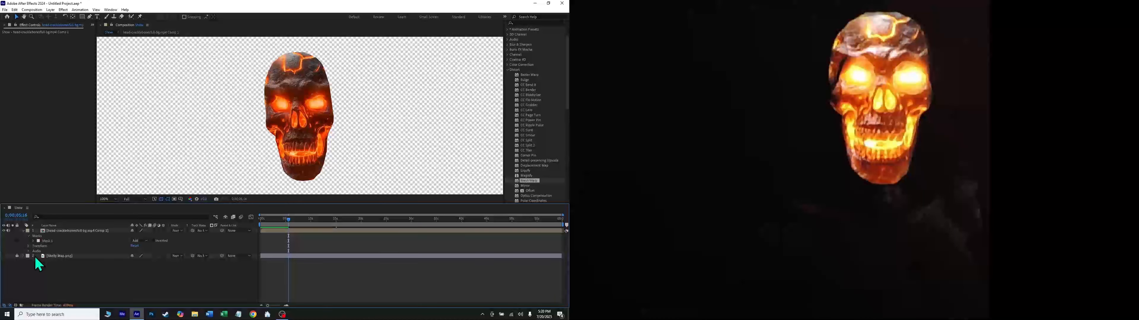
left_click(17, 240)
- Check the flaming skull at later points in the timeline, then return to the first frame and collapse the head layer
left_click(464, 220)
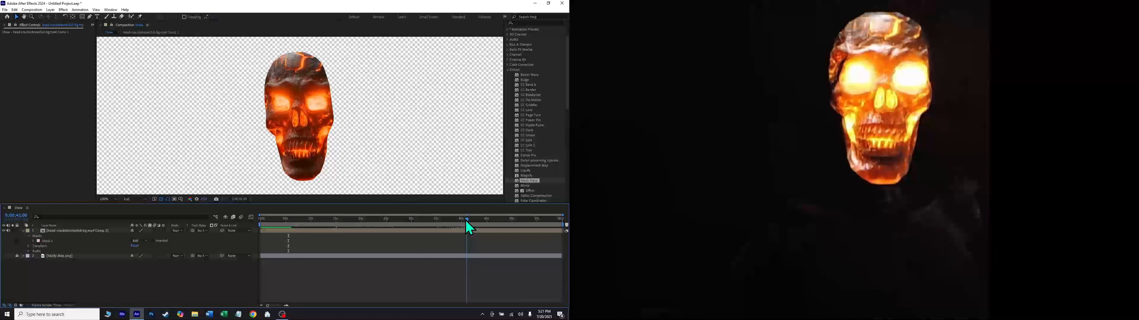
mouse_move(466, 219)
left_mouse_down()
mouse_move(495, 214)
mouse_move(476, 211)
left_mouse_up()
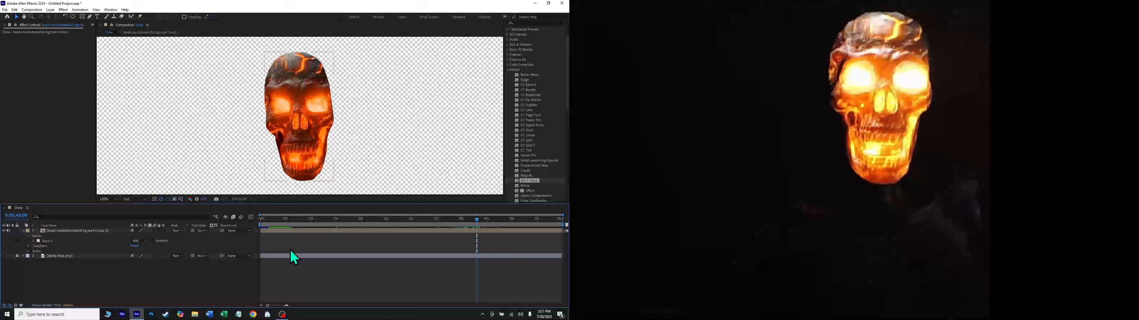
left_click(295, 236)
scroll(274, 183, "down", 2)
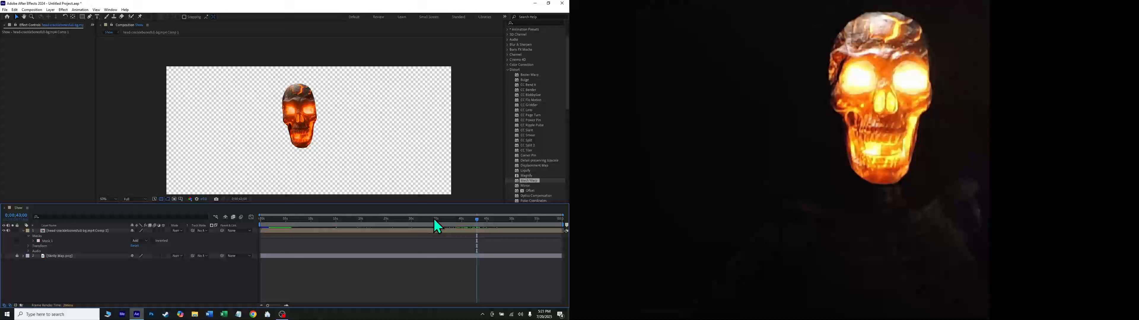
left_click_drag(477, 221, 223, 223)
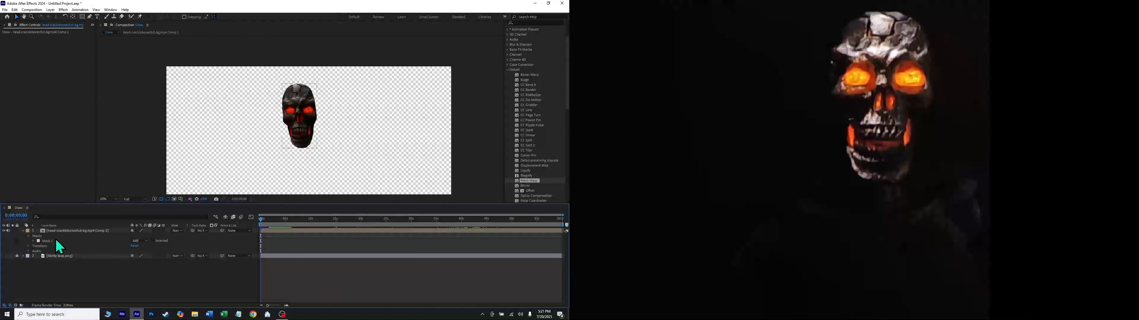
left_click(24, 231)
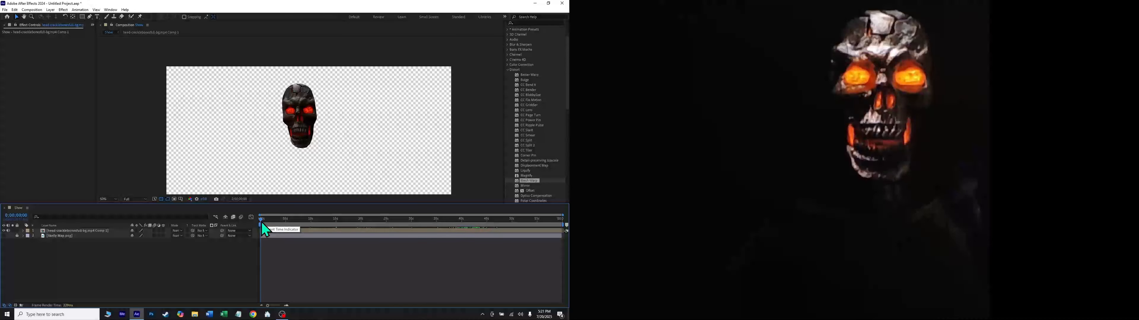
- Bring up the project files, show the skeleton outline layer and hide the head layer
key("ctrl+0")
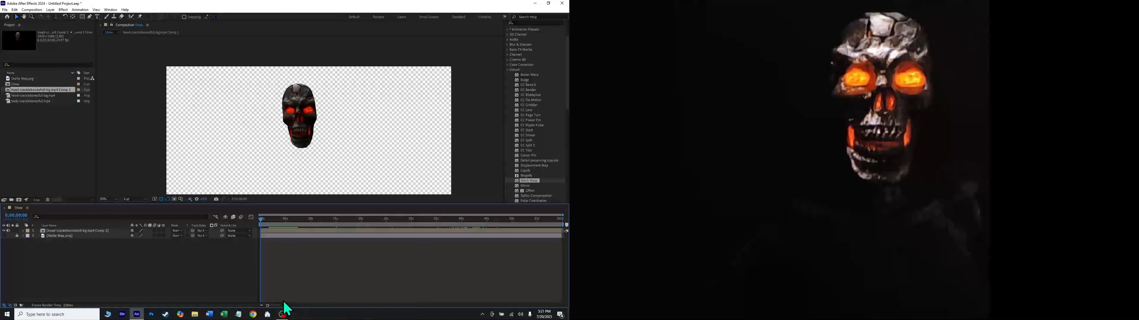
left_click(4, 236)
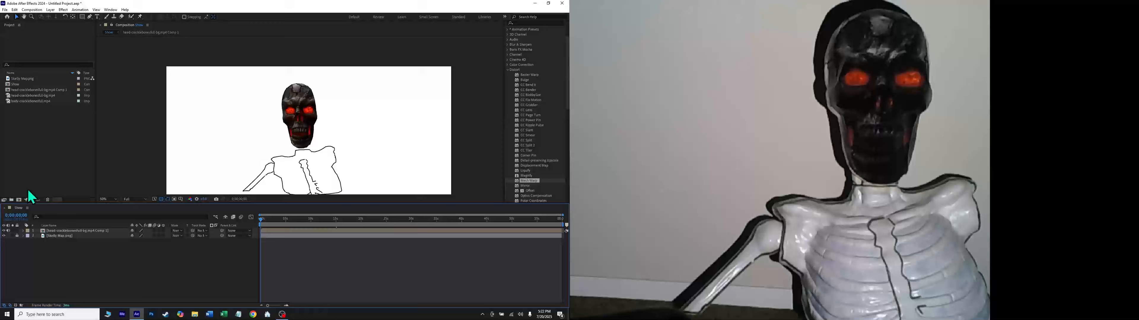
left_click(4, 231)
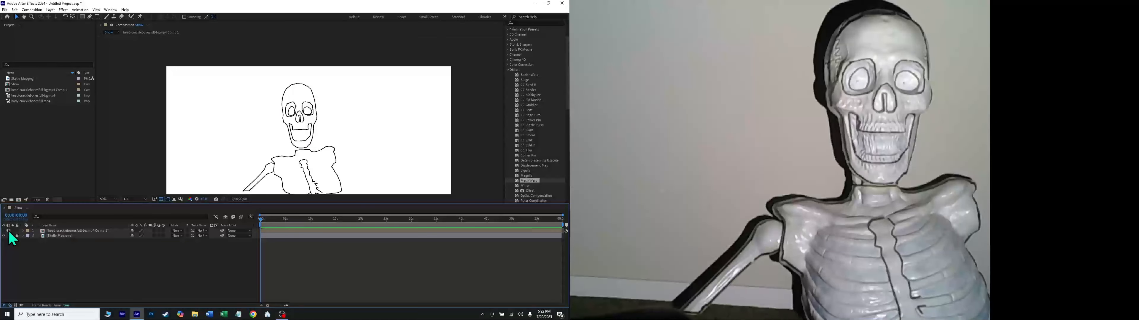
- Add the green-screen body footage to the composition between the head layer and the skeleton outline layer
left_click(23, 102)
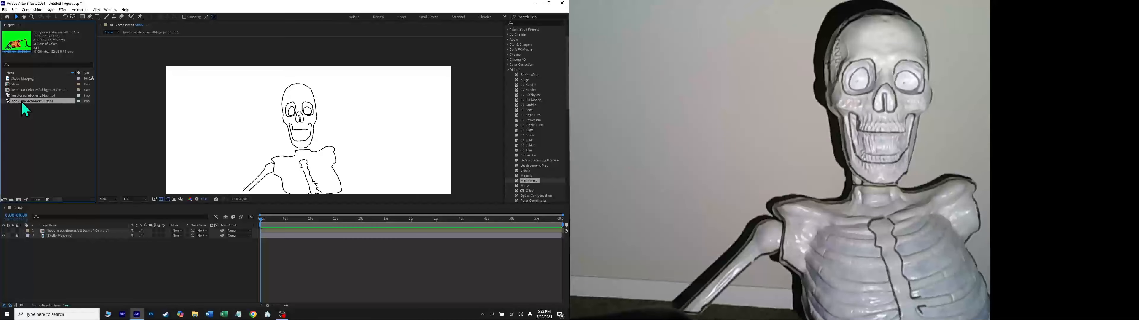
left_click_drag(20, 102, 37, 233)
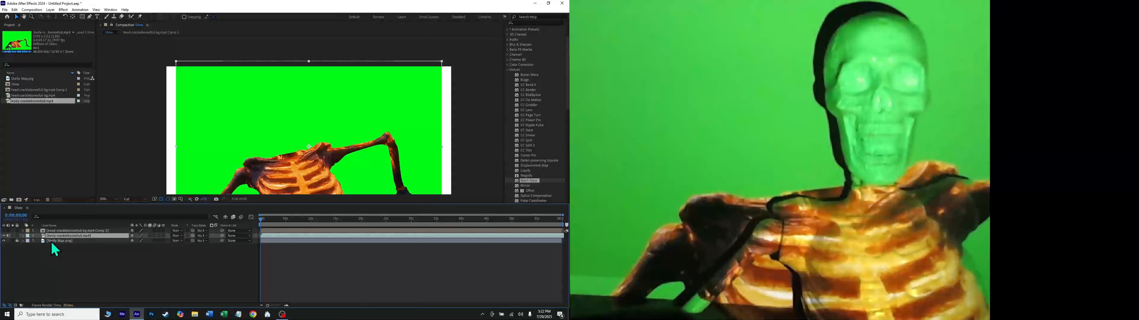
scroll(300, 116, "down", 2)
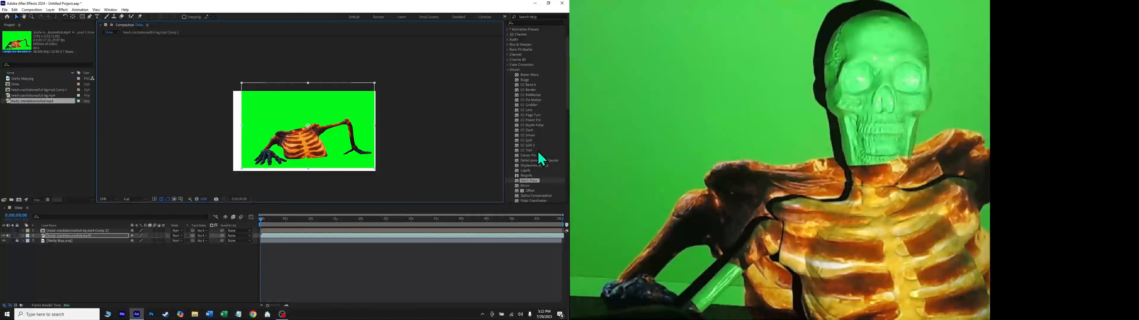
- Apply Keylight (1.2) to the body layer and sample the green background as its screen colour
left_click(508, 70)
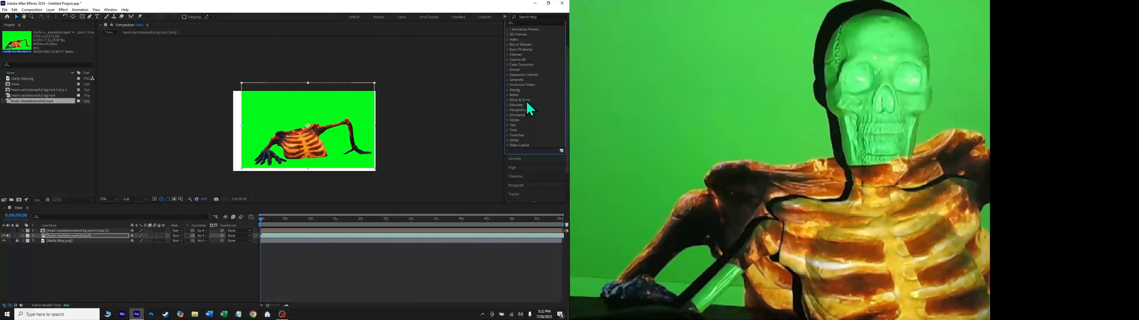
left_click(507, 89)
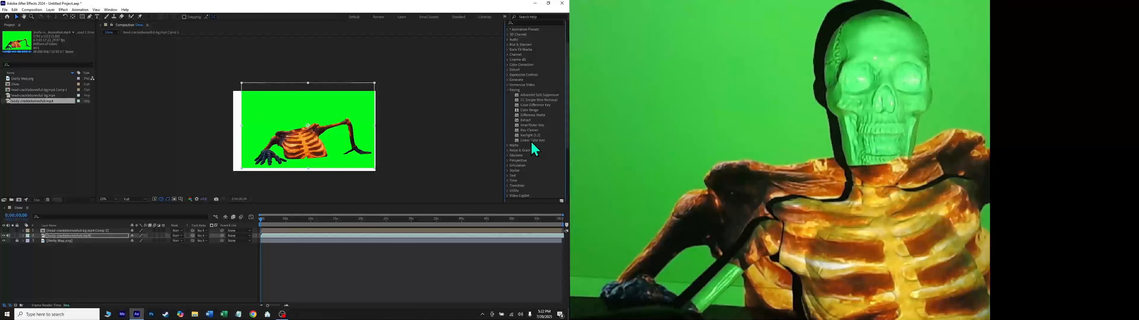
left_click_drag(526, 136, 306, 124)
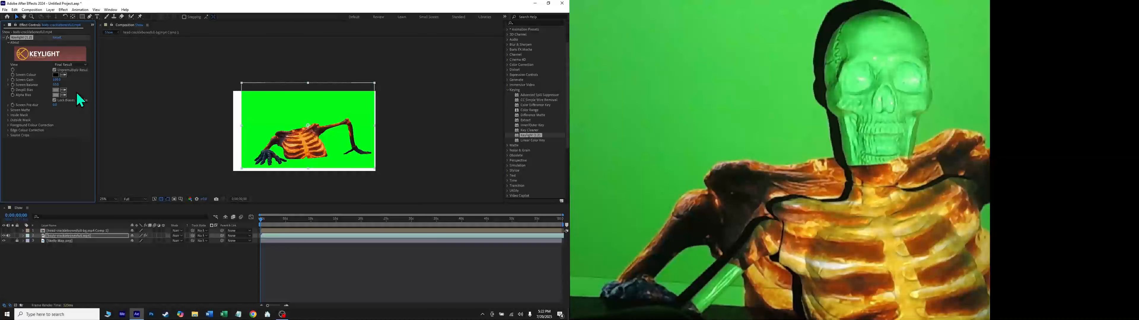
left_click(64, 75)
left_click(265, 106)
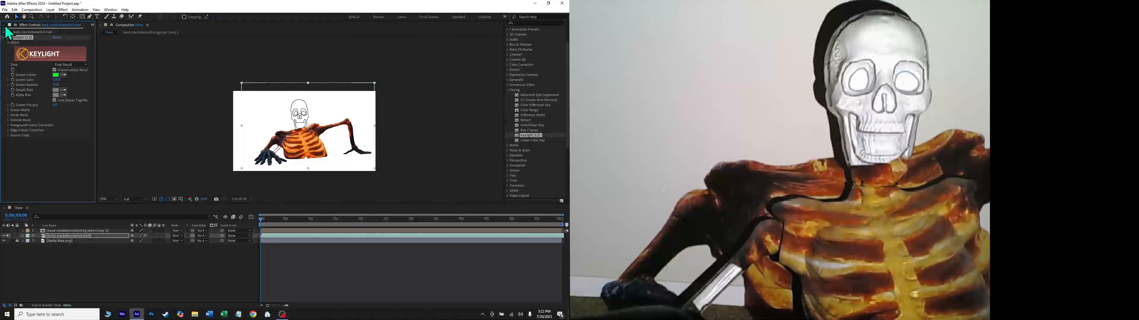
left_click(10, 25)
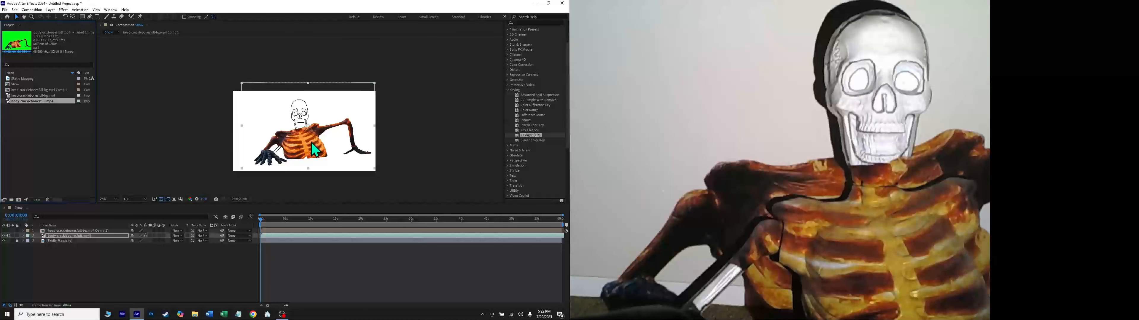
- Lower the body layer's opacity so the skeleton outline shows through it
left_click(309, 153)
scroll(310, 153, "up", 2)
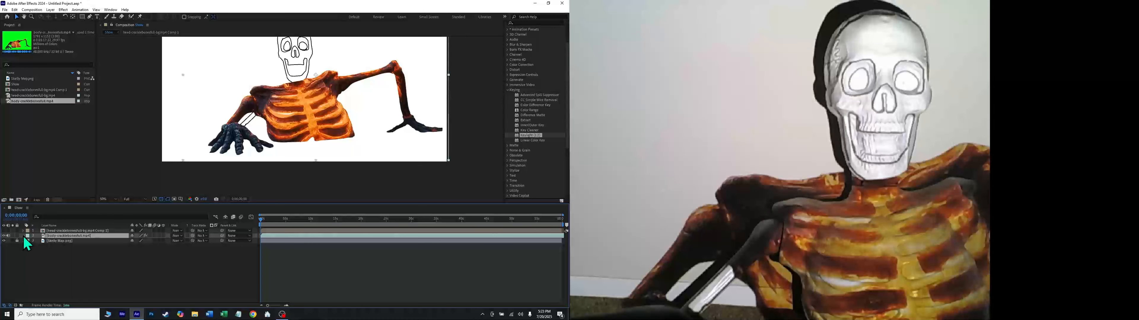
left_click(24, 235)
left_click(29, 246)
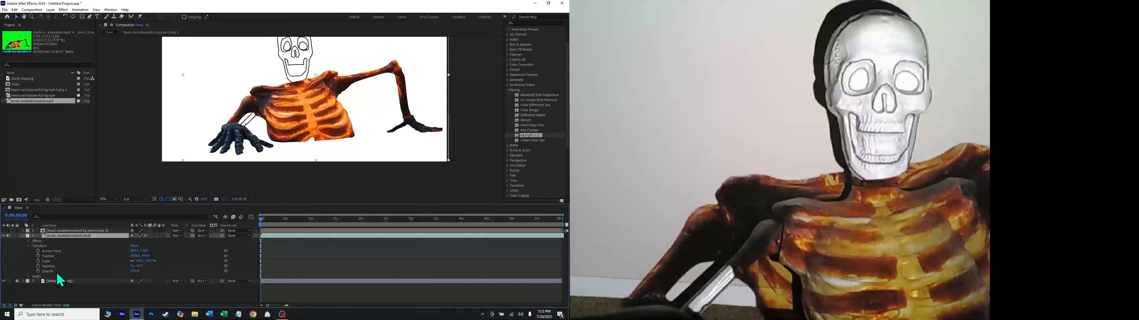
left_click(50, 270)
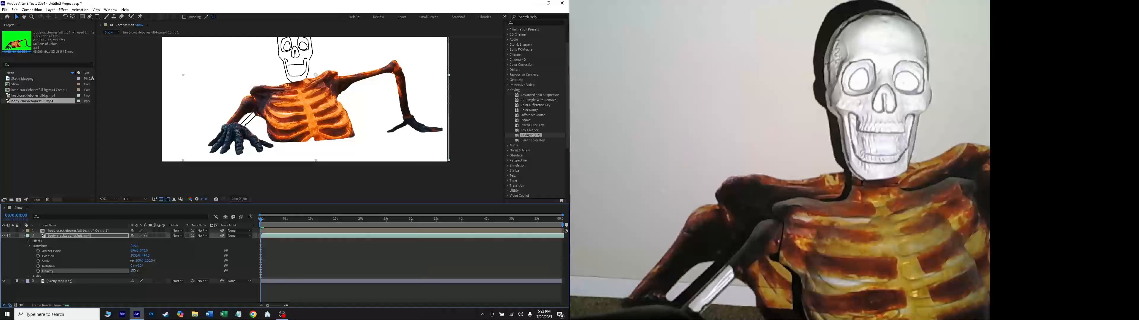
left_click_drag(132, 271, 123, 271)
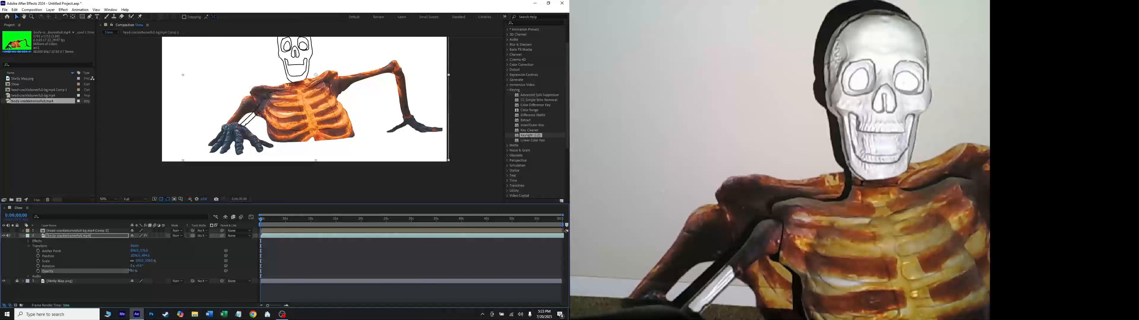
left_click(23, 236)
key("t")
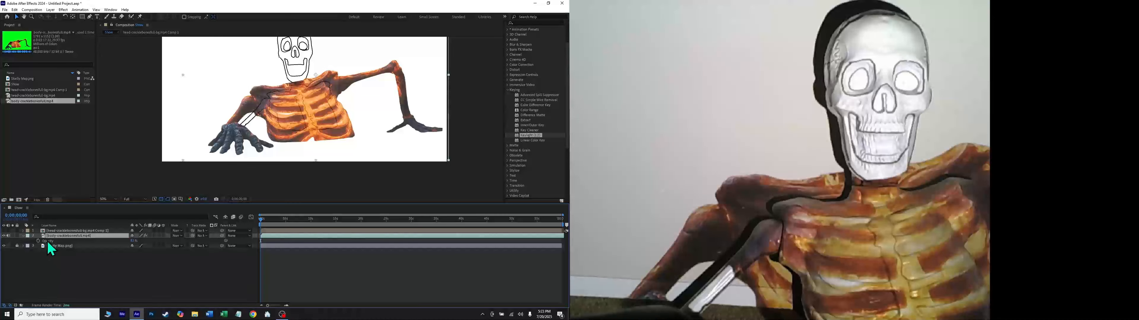
left_click_drag(132, 241, 124, 239)
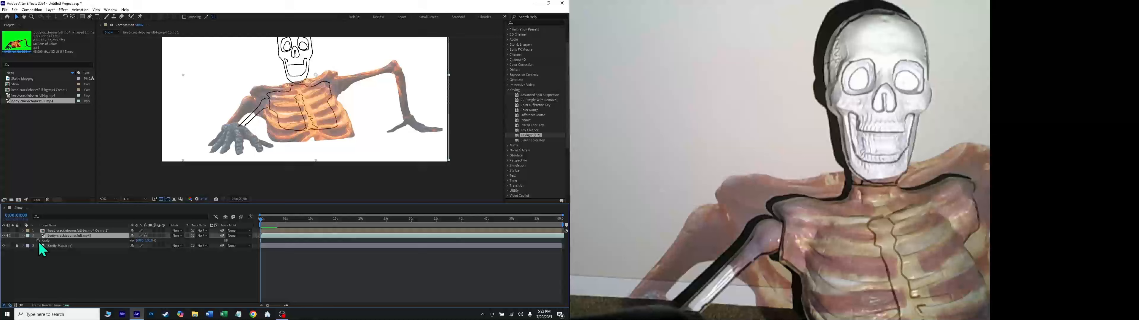
- Scale the body layer down proportionally and move it so the ribcage and shoulders line up with the skeleton outline
left_click(23, 236)
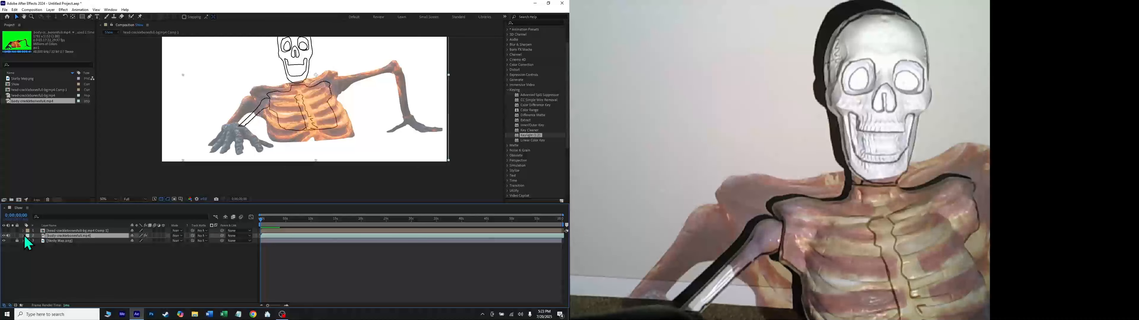
left_click(23, 236)
left_click(28, 246)
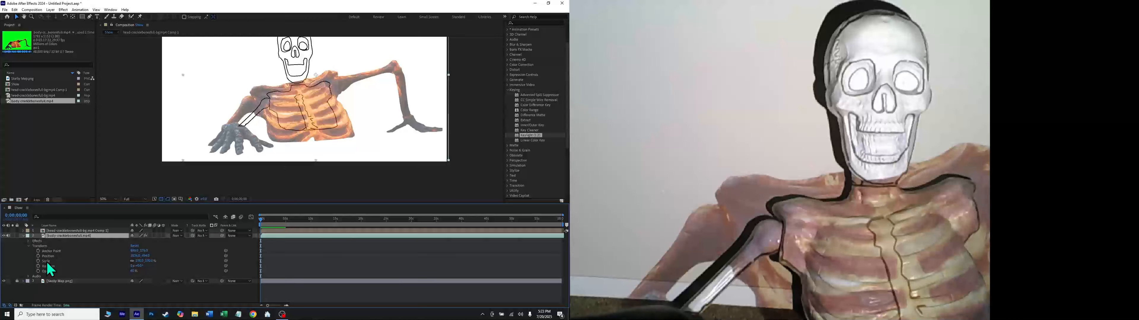
left_click(47, 262)
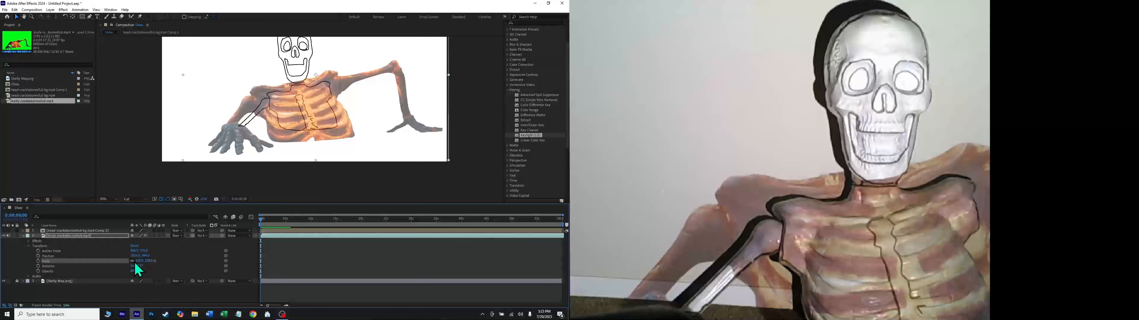
left_click_drag(138, 260, 127, 258)
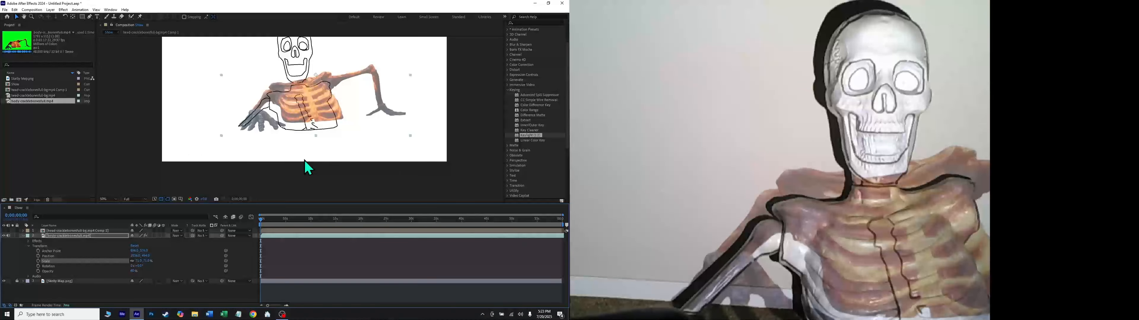
left_click_drag(319, 108, 316, 115)
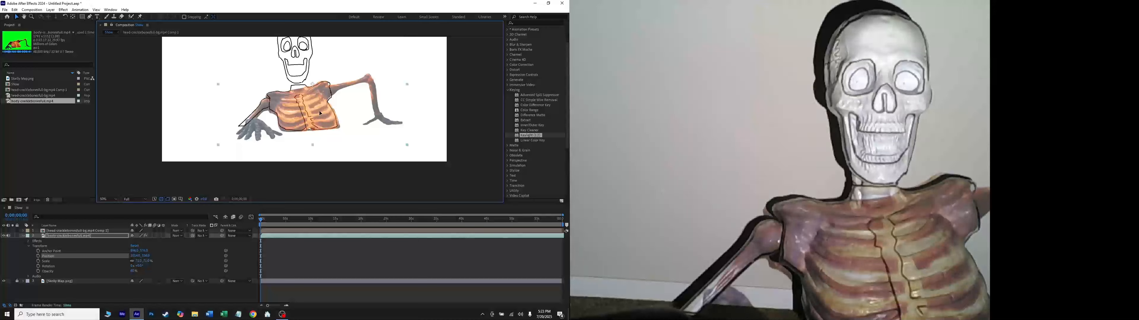
left_click_drag(321, 113, 322, 112)
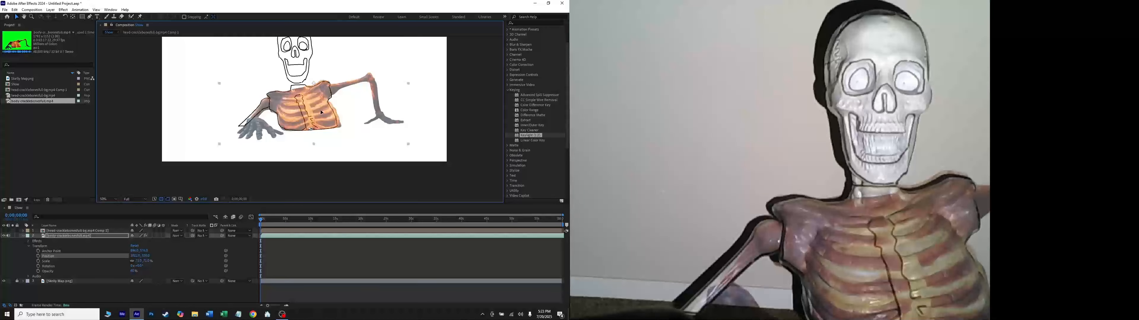
- Nudge the body layer slightly so its ribcage and shoulders sit more closely over the skeleton outline
scroll(345, 116, "up", 2)
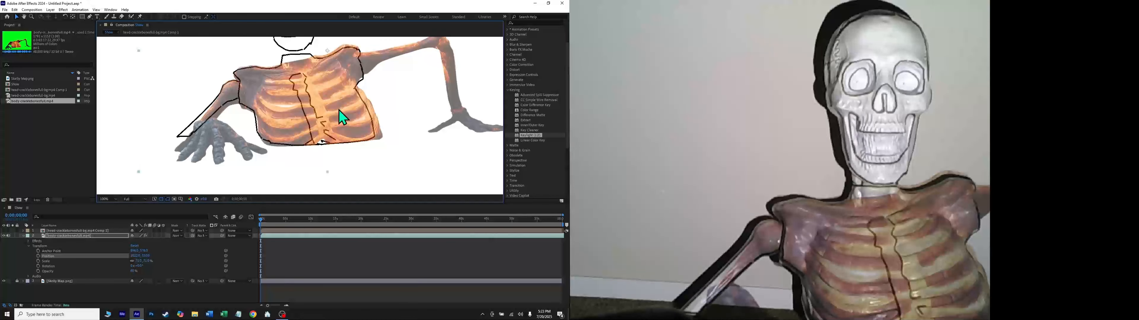
mouse_move(339, 110)
left_mouse_down()
mouse_move(324, 110)
mouse_move(334, 111)
left_mouse_up()
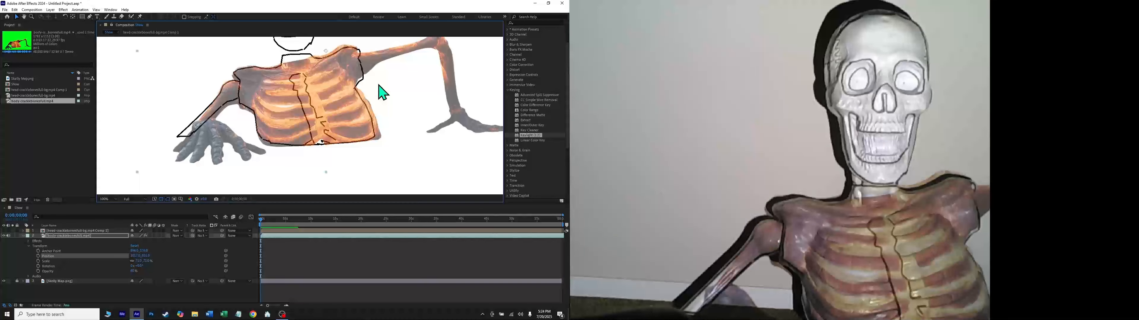
left_click_drag(329, 99, 302, 106)
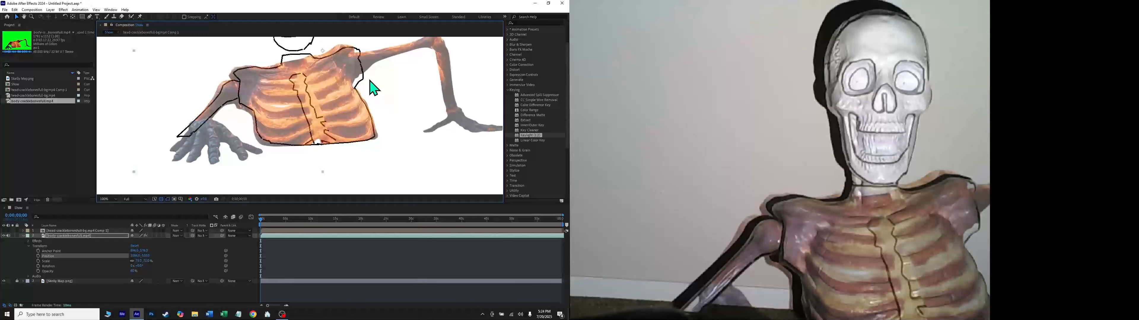
- Make the body layer a 3D layer and turn on the 3D Transform Gizmo in the view options
left_click(23, 236)
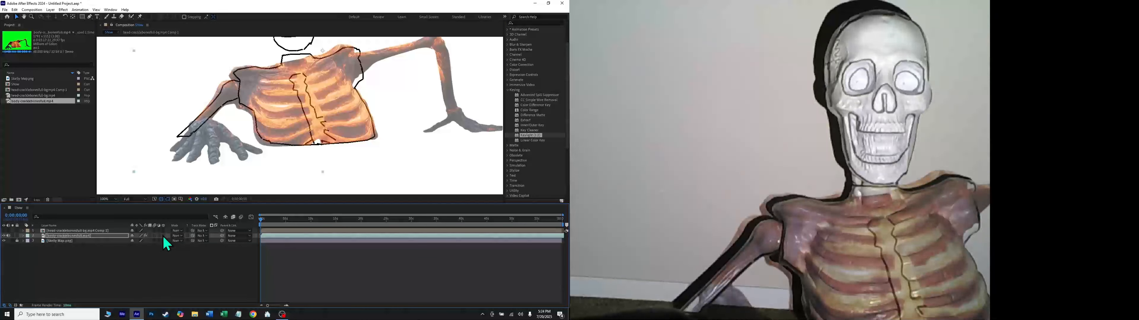
left_click(164, 236)
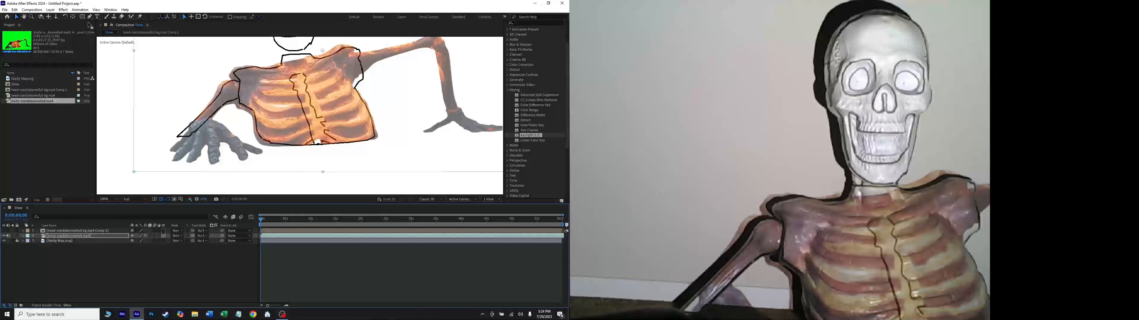
left_click(96, 10)
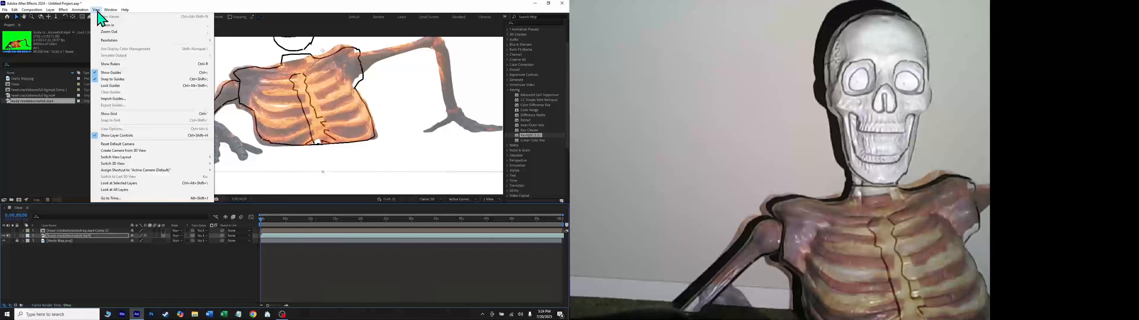
left_click(83, 236)
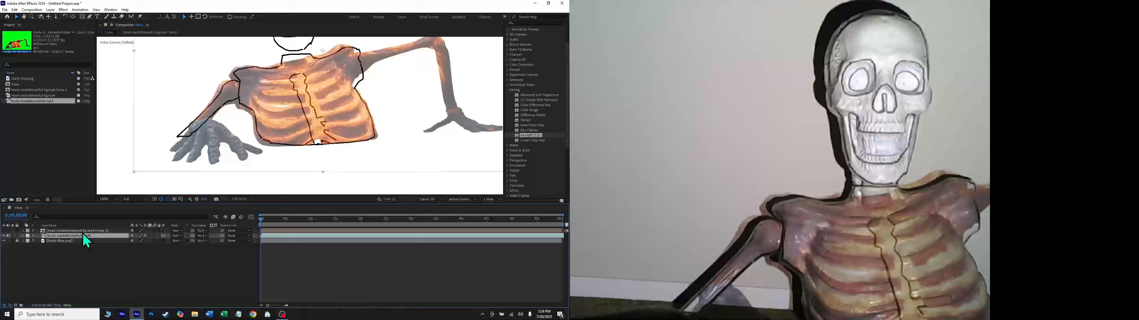
left_click(290, 93)
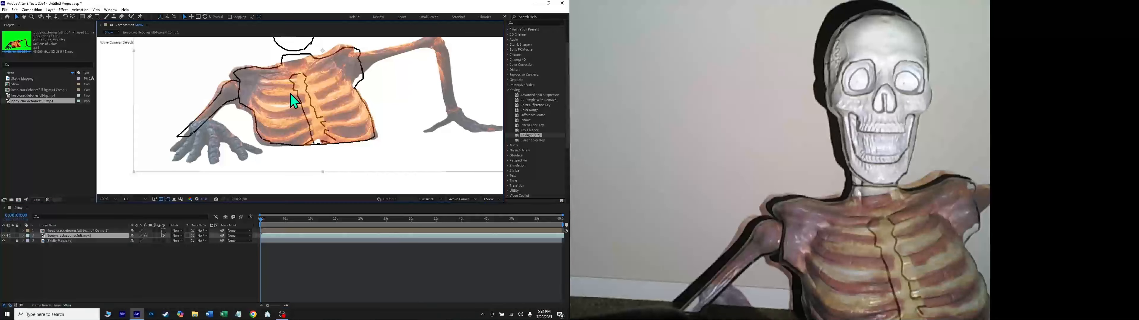
left_click(96, 10)
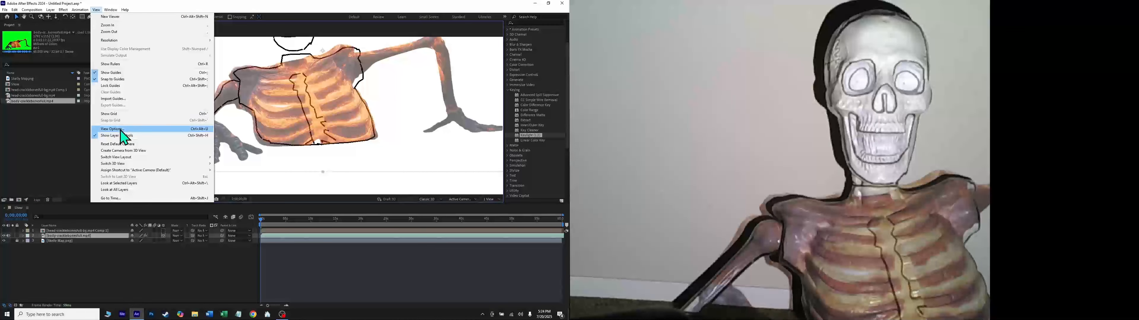
left_click(122, 129)
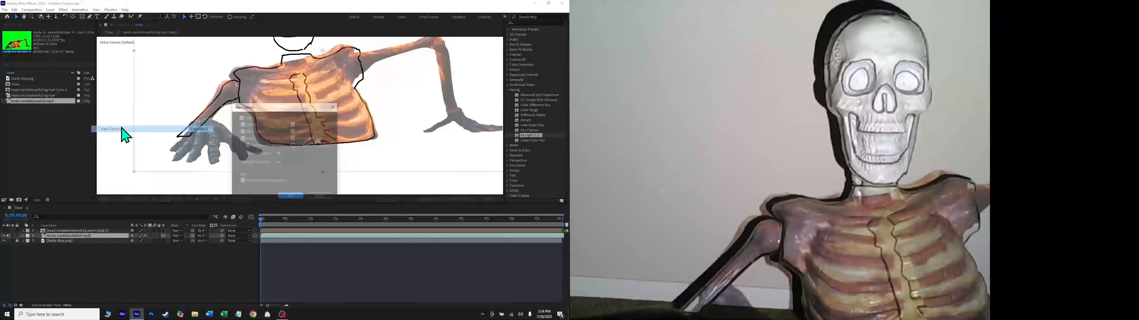
left_click(294, 146)
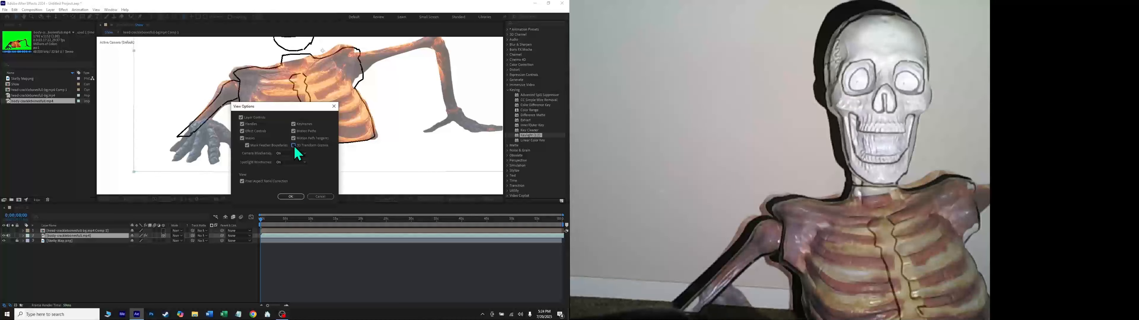
left_click(293, 197)
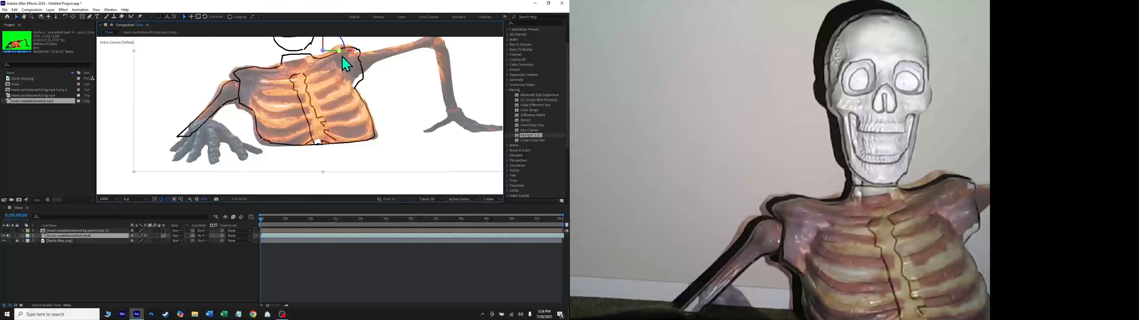
- Adjust the body layer's orientation with the 3D gizmo so the torso and arm follow the skeleton outline
key("comma")
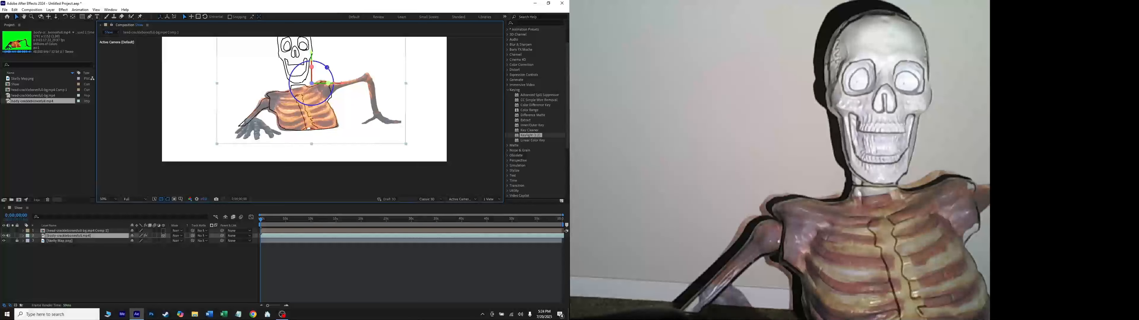
scroll(330, 91, "up", 2)
scroll(283, 61, "down", 1)
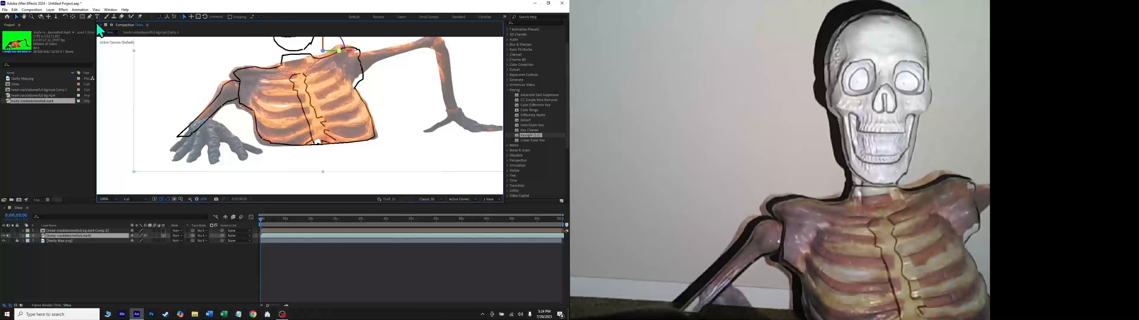
left_click(24, 16)
left_click_drag(370, 70, 318, 95)
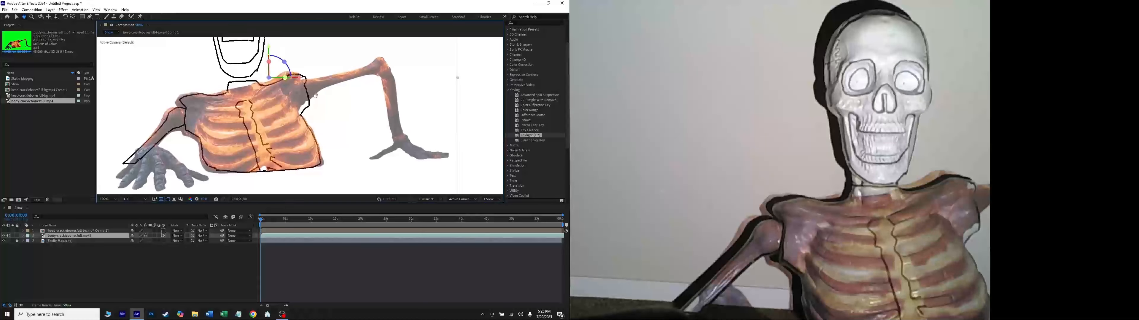
left_click(17, 17)
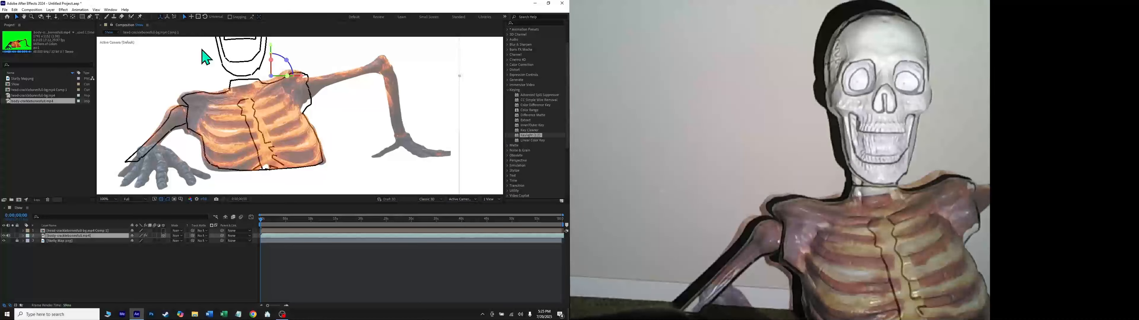
left_click_drag(287, 59, 289, 61)
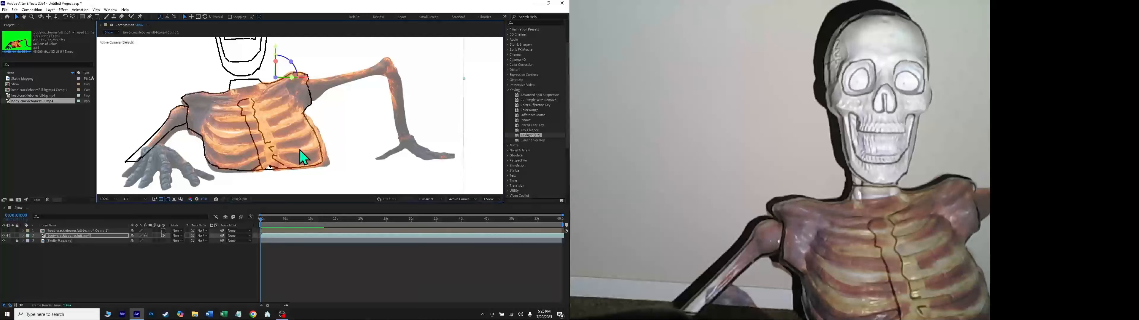
- Save the project under the new name Skelly body
left_click(4, 9)
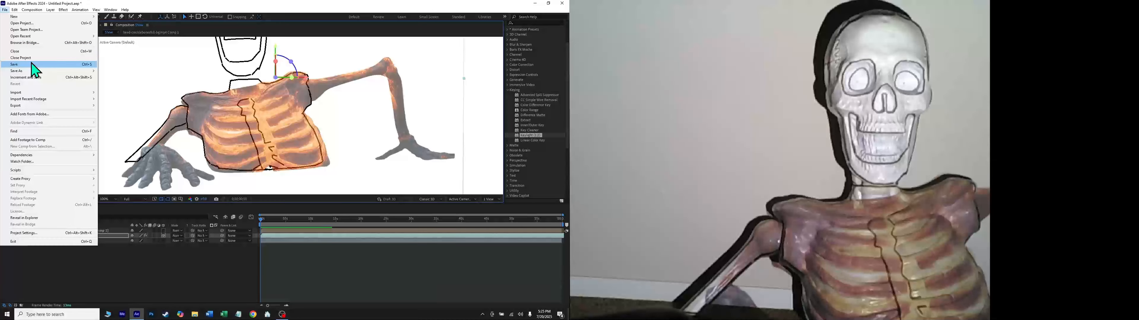
mouse_move(34, 71)
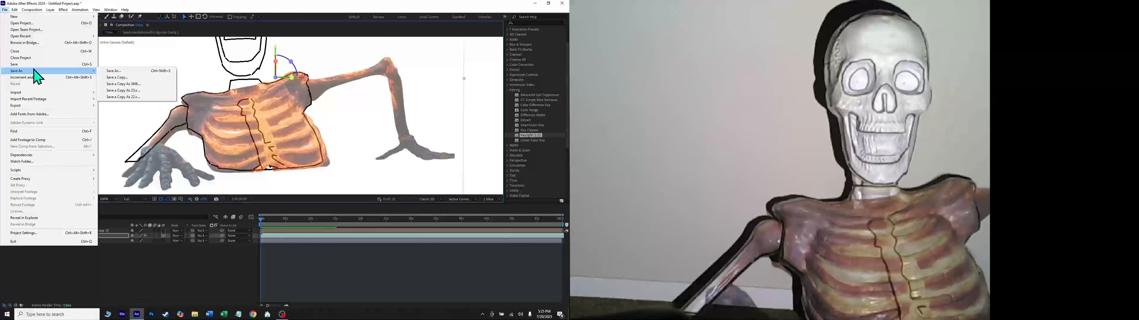
left_click(110, 70)
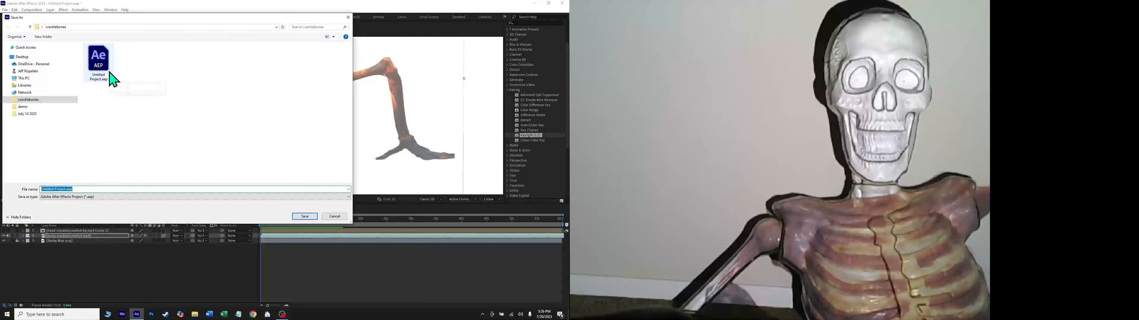
type("Ske")
type("lly body")
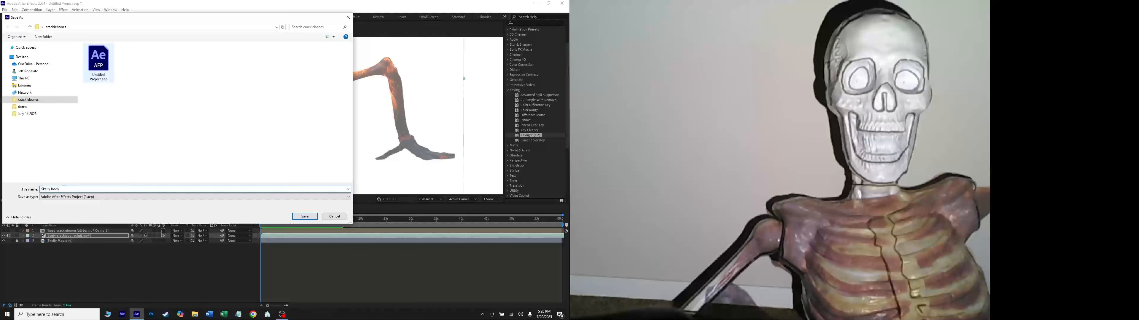
key("Return")
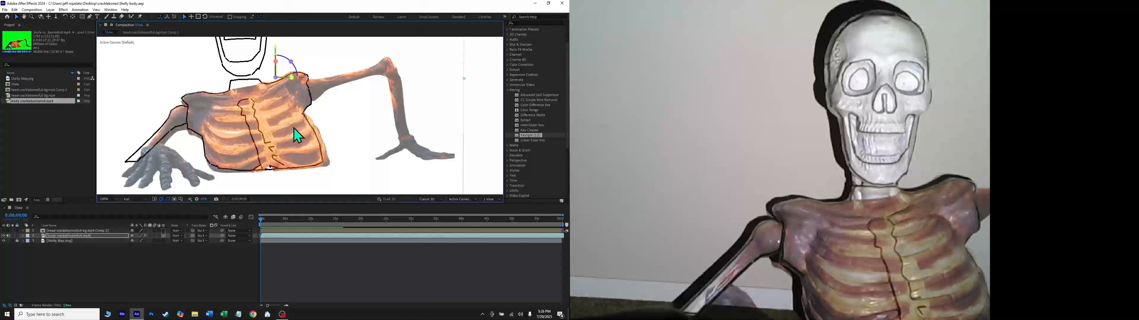
- Stretch the body layer slightly wider to fit the ribcage to the skeleton outline
scroll(298, 124, "down", 2)
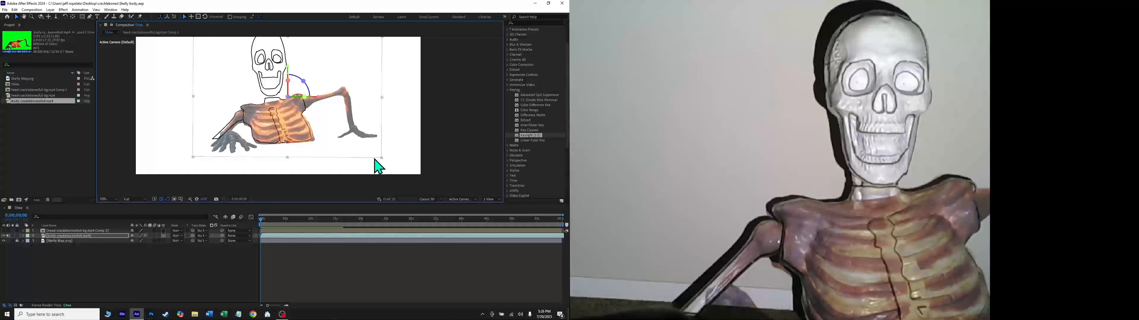
scroll(319, 126, "up", 4)
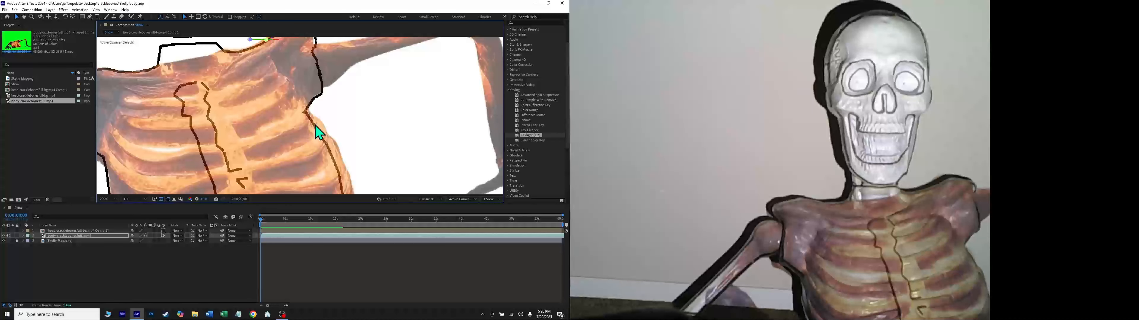
scroll(325, 123, "down", 2)
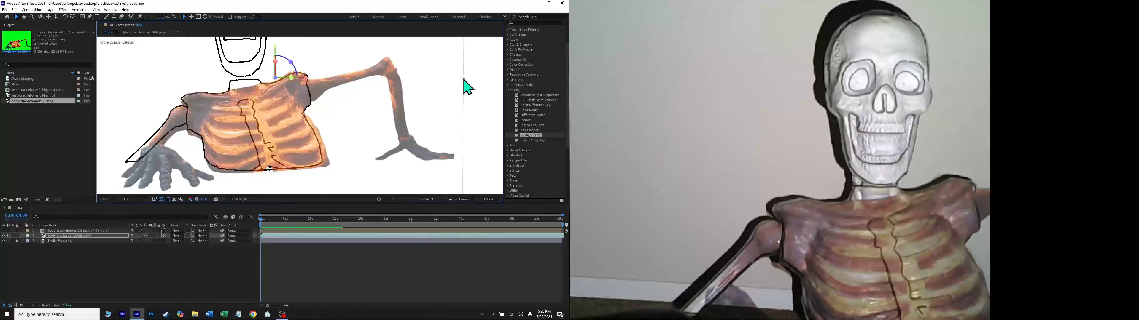
mouse_move(464, 79)
left_mouse_down()
mouse_move(424, 85)
mouse_move(482, 84)
mouse_move(468, 83)
left_mouse_up()
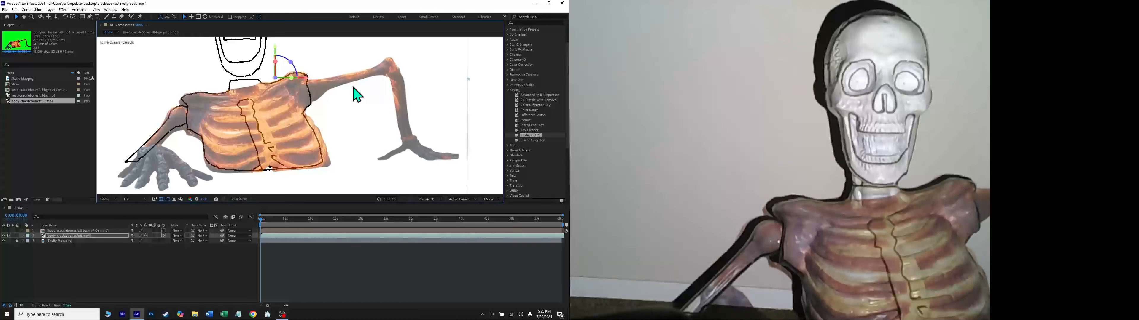
- Reduce the body layer's height and width slightly so the ribs and shoulders match the skeleton outline
scroll(358, 91, "down", 4)
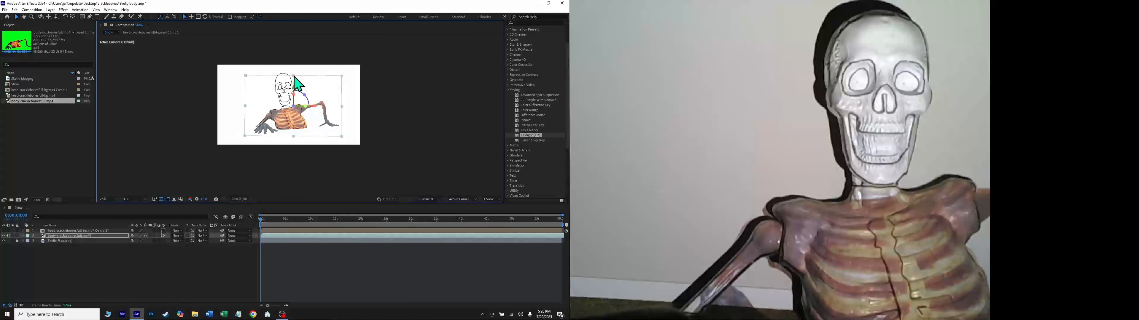
left_click_drag(295, 75, 295, 79)
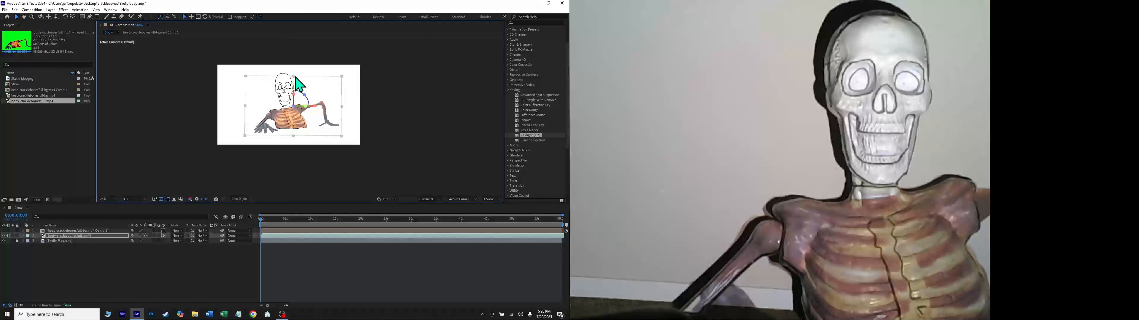
scroll(298, 117, "up", 2)
scroll(295, 121, "up", 2)
scroll(292, 124, "down", 2)
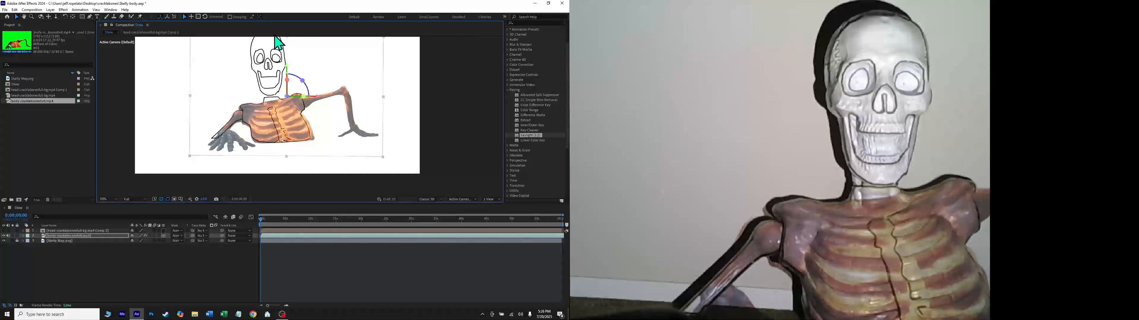
left_click_drag(382, 96, 380, 96)
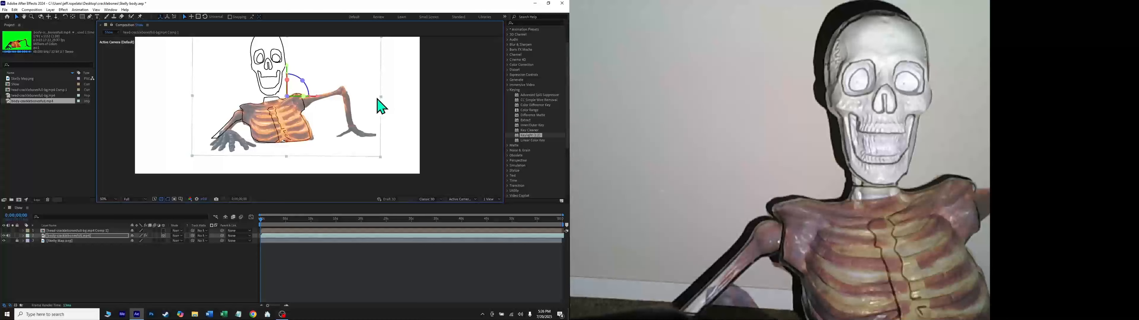
scroll(270, 121, "up", 4)
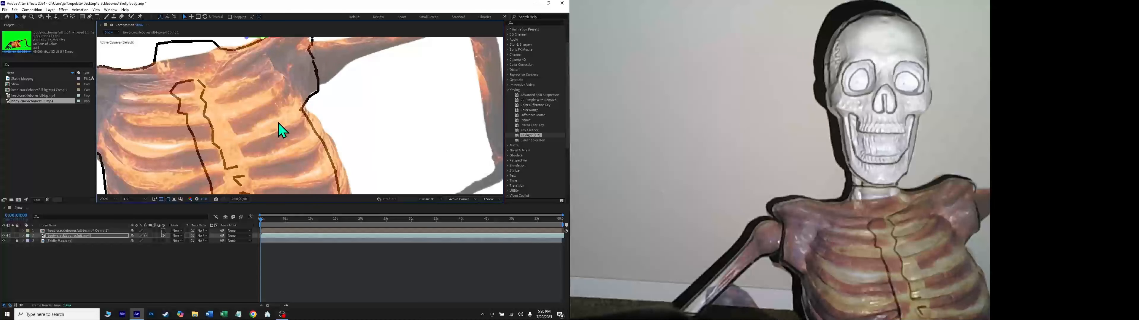
scroll(279, 123, "down", 2)
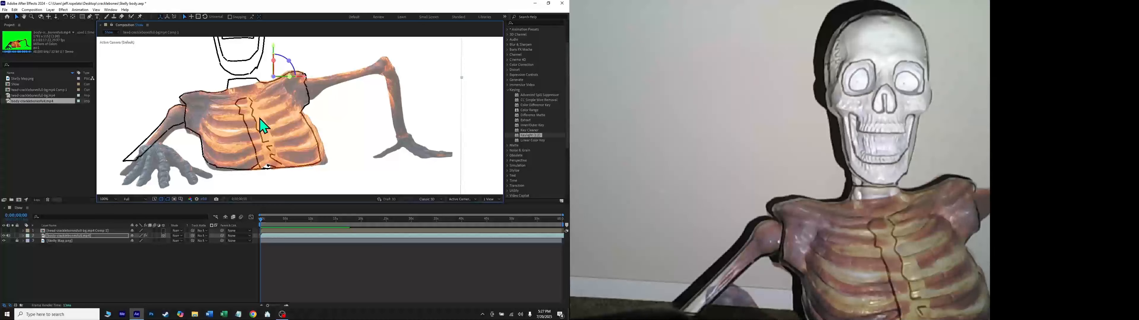
- Hide the skeleton outline layer to check the projected body on the prop, and show the outline again
left_click(3, 241)
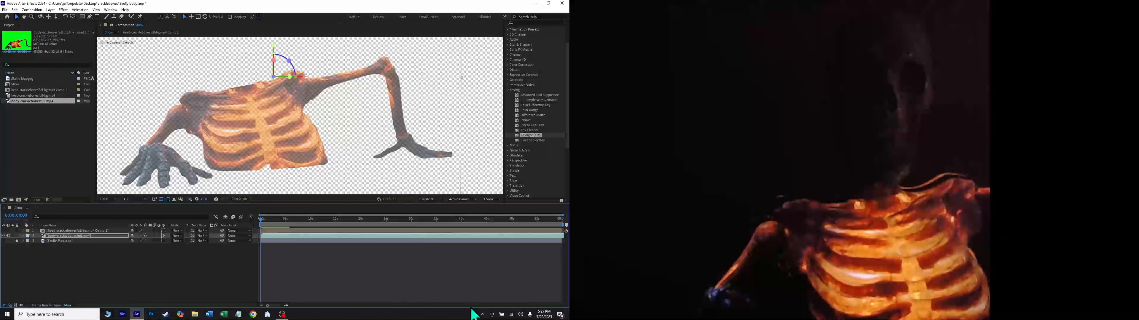
left_click(3, 240)
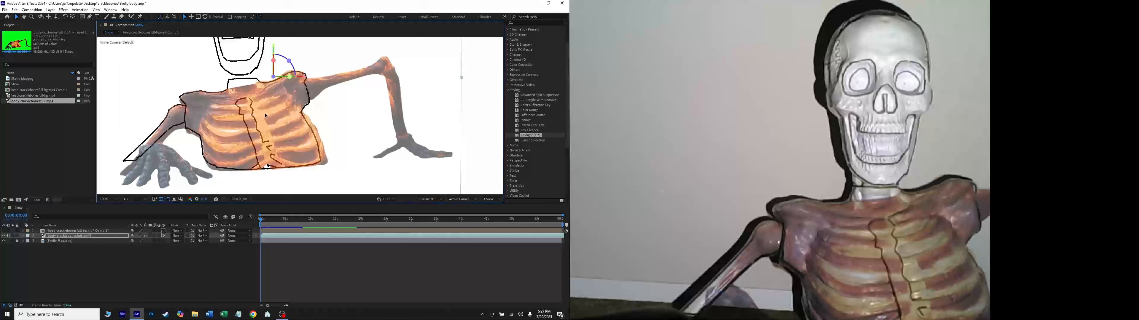
- Turn off the 3D transform gizmo in the composition's view options
left_click(96, 9)
left_click(122, 129)
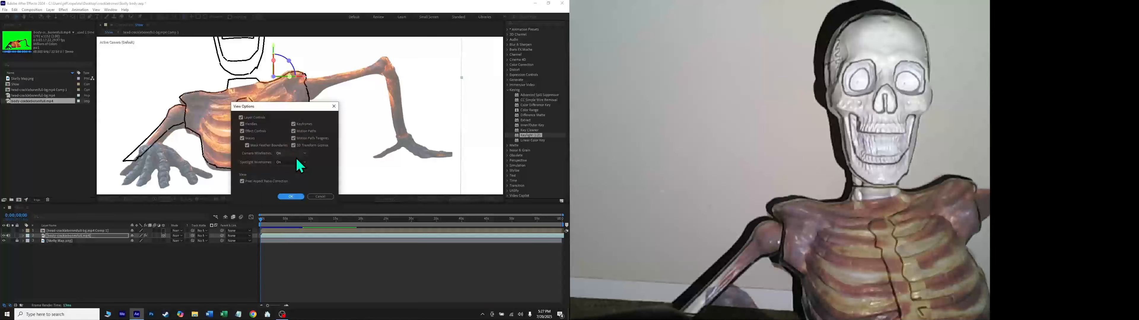
left_click(292, 197)
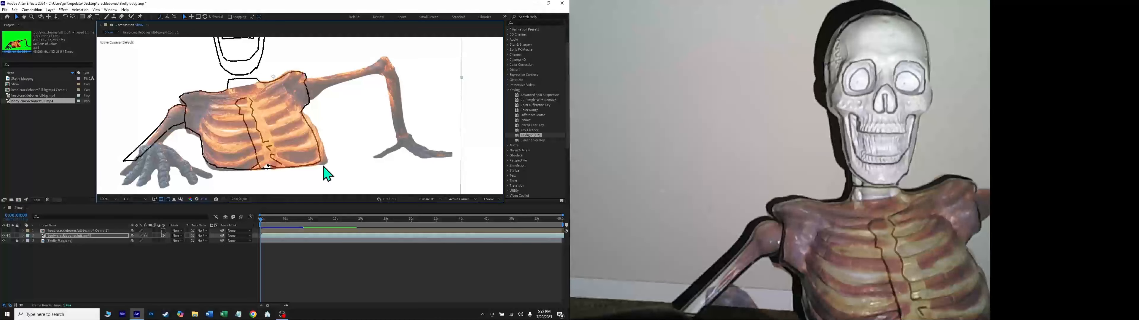
- Apply the Mesh Warp effect from the Distort category to the body layer
left_click(508, 90)
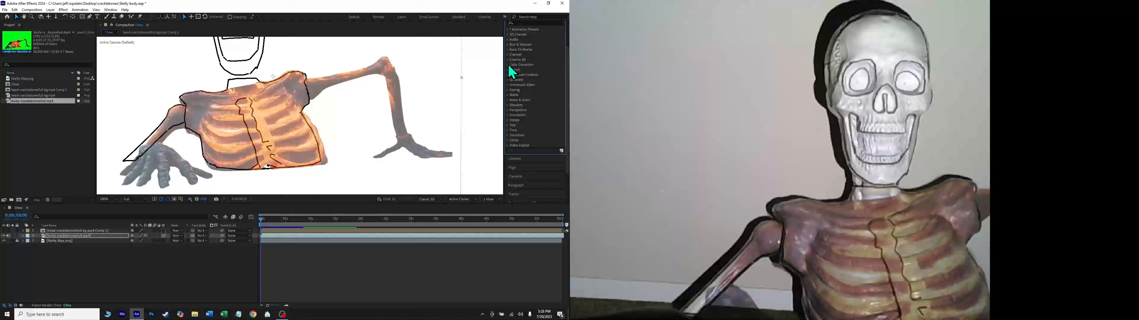
left_click(508, 70)
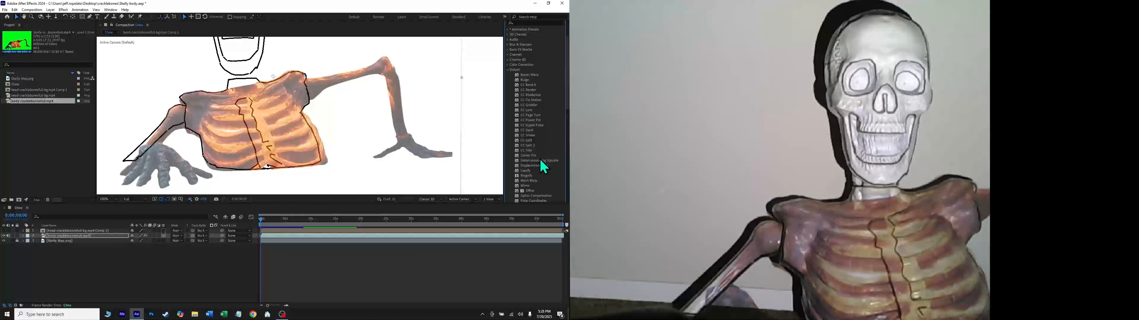
left_click_drag(528, 180, 288, 119)
- Set the Mesh Warp grid on the body layer to 30 rows and 30 columns
scroll(288, 119, "down", 2)
left_click(58, 48)
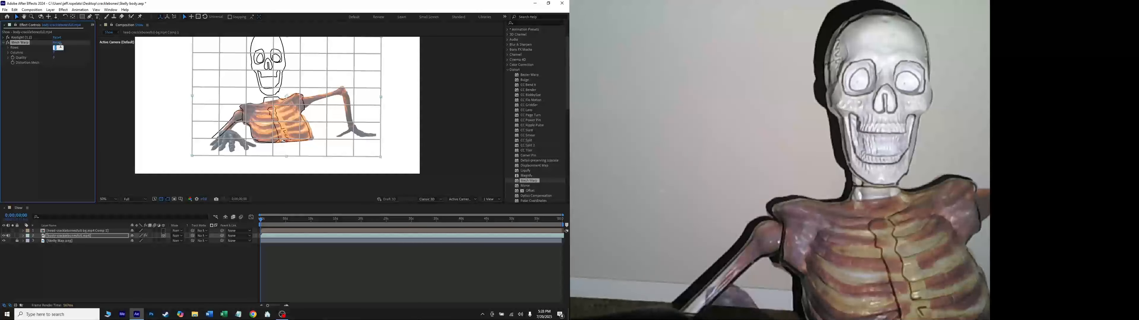
type("30")
key("Return")
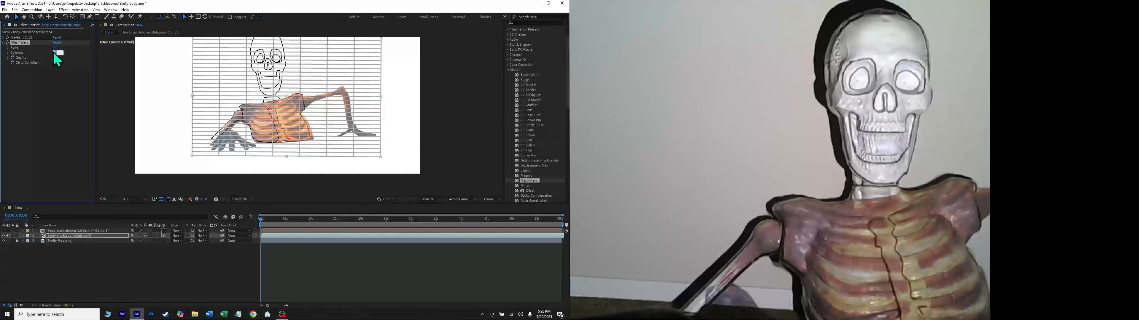
type("30")
key("Return")
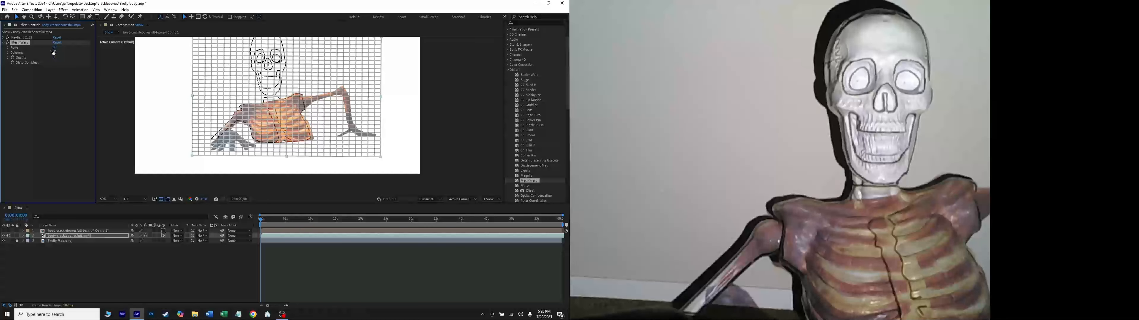
- Pull the mesh point at the left side of the neck base up to the top of the neck outline
scroll(284, 129, "up", 1)
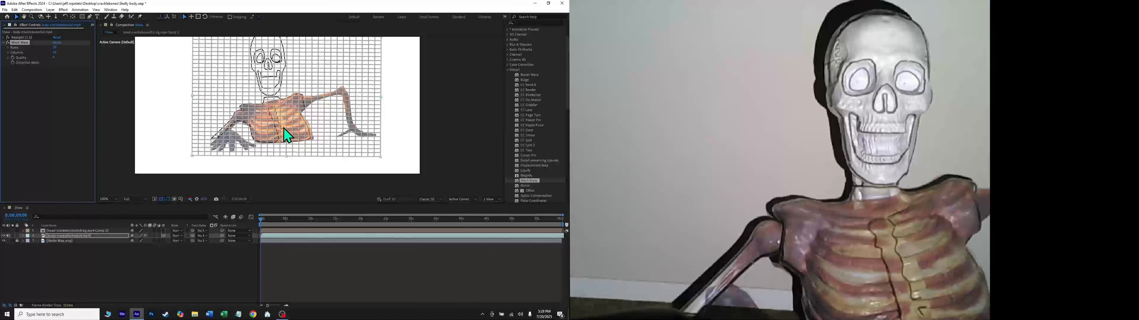
left_click_drag(272, 126, 323, 97)
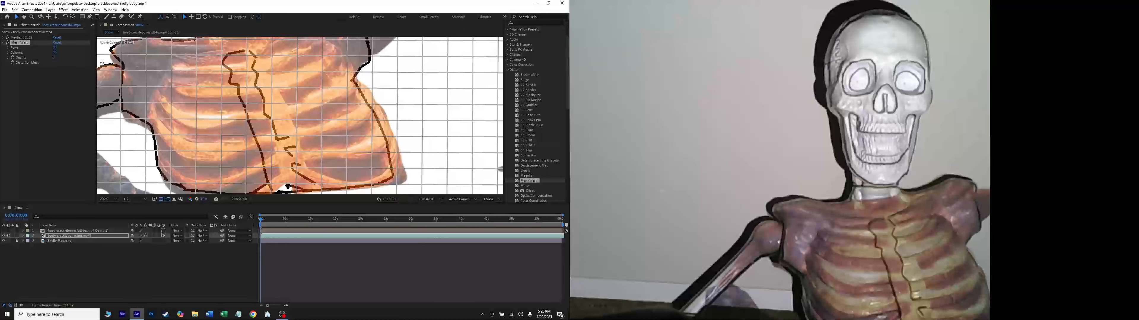
key("space")
left_click_drag(168, 79, 188, 99)
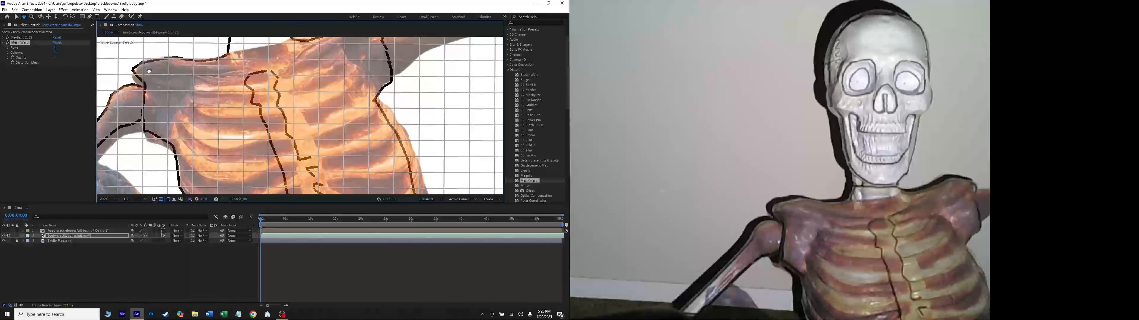
scroll(160, 75, "up", 2)
left_click_drag(160, 75, 192, 98)
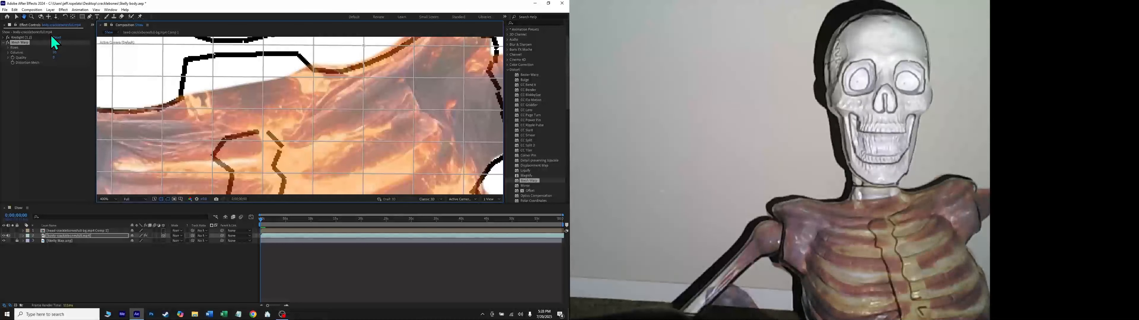
left_click(17, 17)
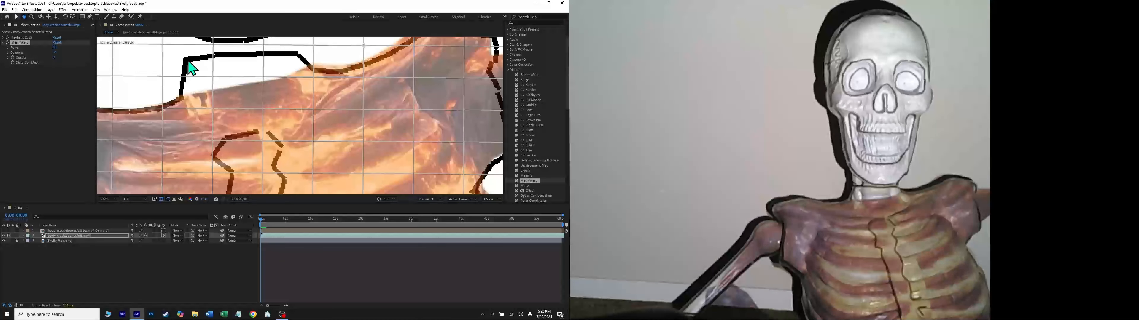
left_click(213, 77)
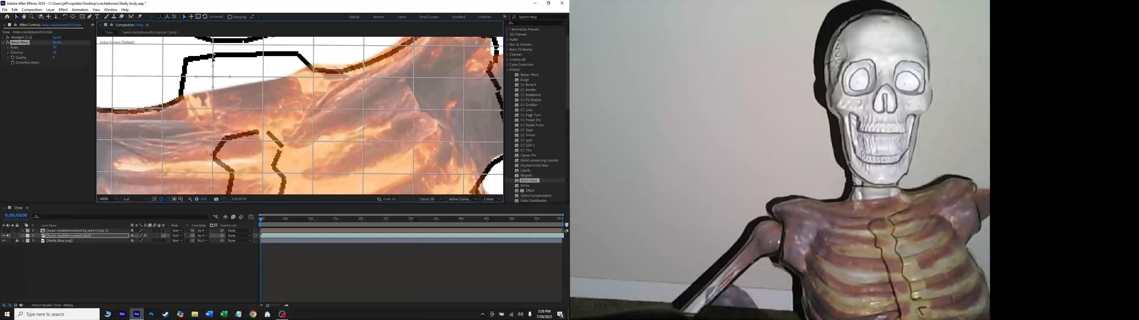
left_click_drag(212, 59, 211, 48)
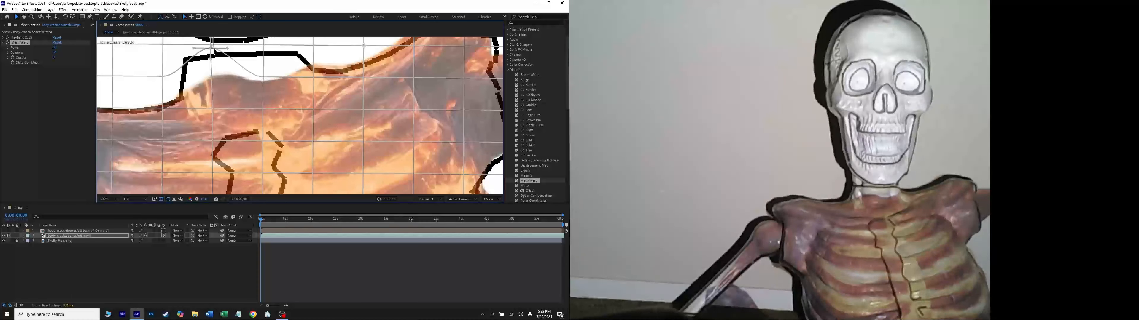
left_click_drag(214, 50, 213, 49)
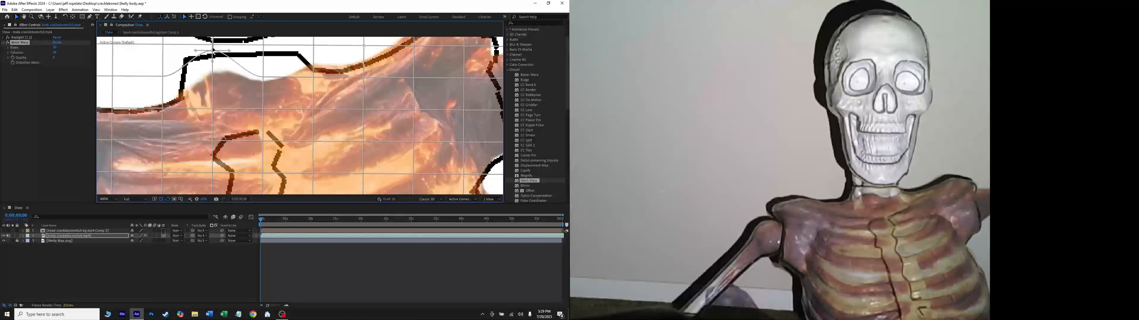
- Raise the mesh points at the middle and right of the neck base to fill the neck outline
left_click(263, 78)
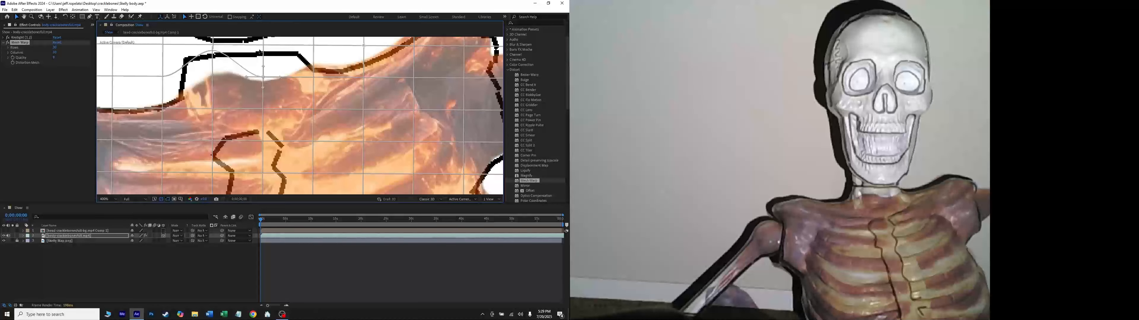
left_click_drag(260, 52, 258, 42)
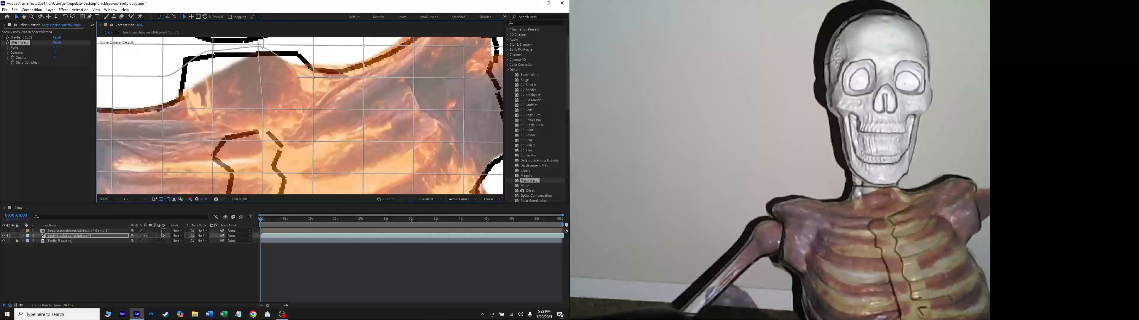
left_click_drag(312, 76, 306, 58)
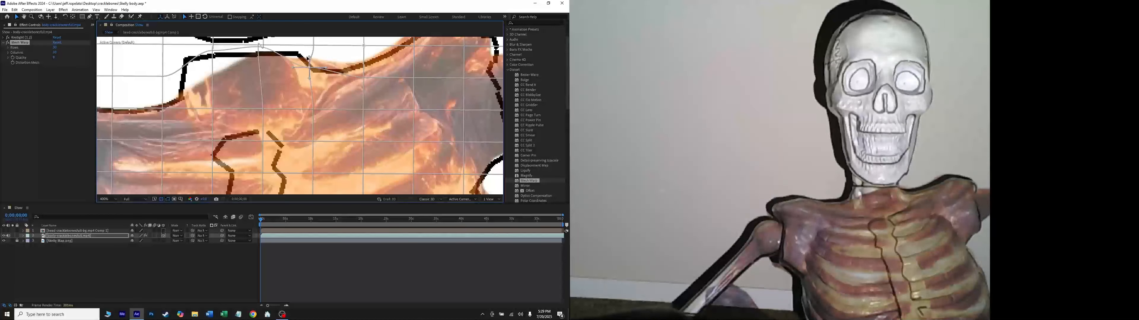
left_click_drag(305, 57, 304, 55)
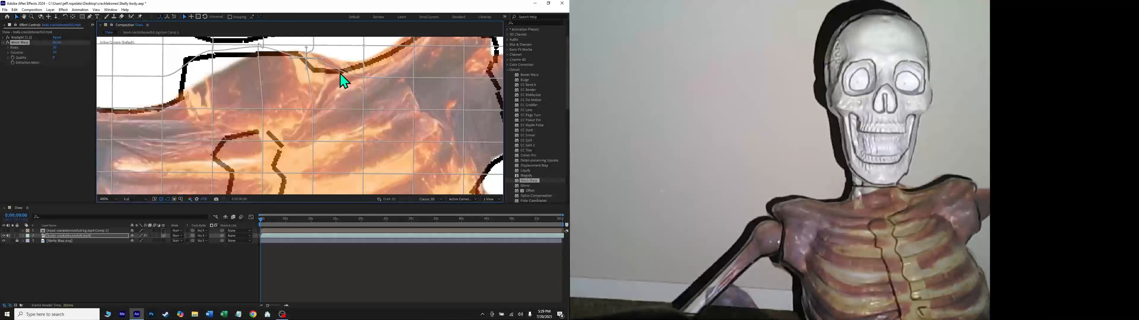
- Raise the mesh point outside the neck's left edge and the points inside the neck to fill its left corner
left_click(163, 77)
left_click_drag(163, 61, 164, 43)
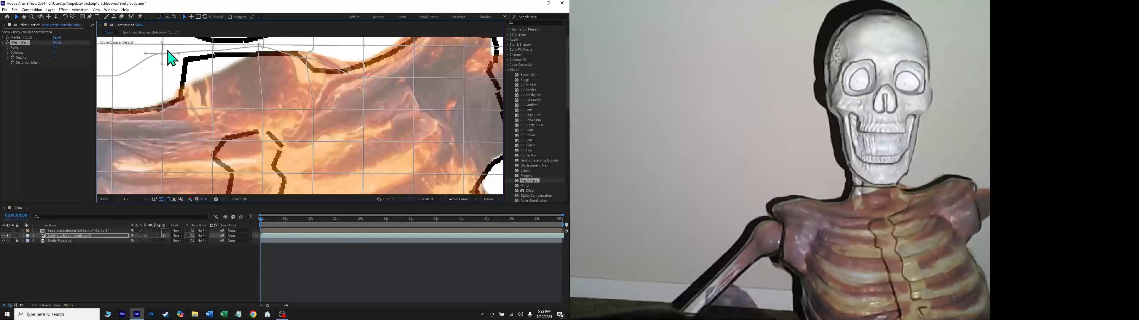
left_click(212, 111)
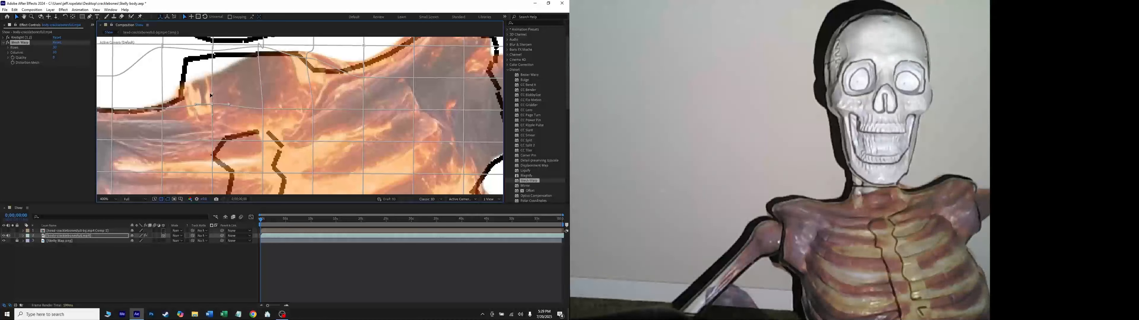
left_click_drag(213, 103, 206, 75)
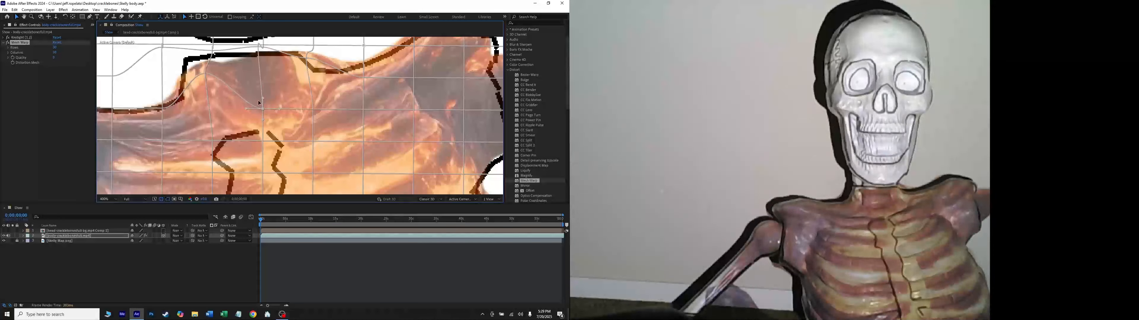
left_click_drag(257, 101, 254, 95)
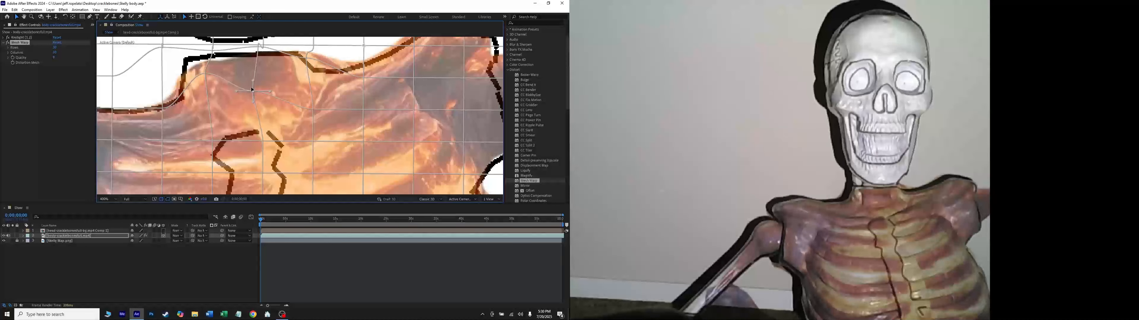
left_click(162, 48)
left_click_drag(158, 40, 160, 7)
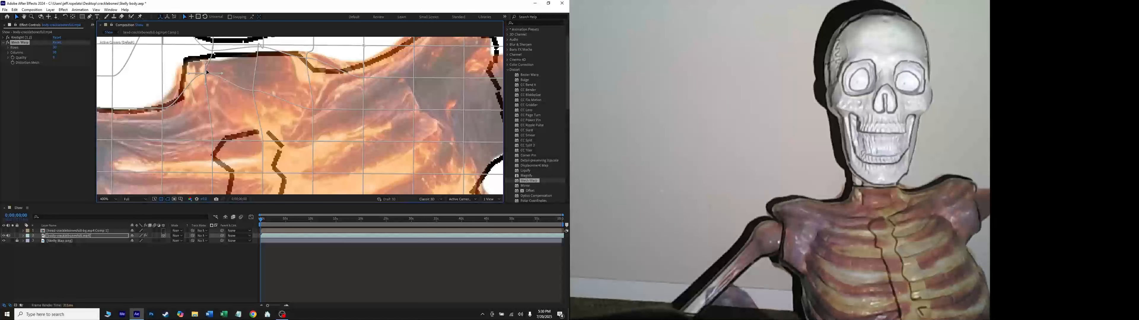
- Nudge the mesh points at the neck's upper left corner up to the outline, and save the project
left_click_drag(208, 68, 211, 59)
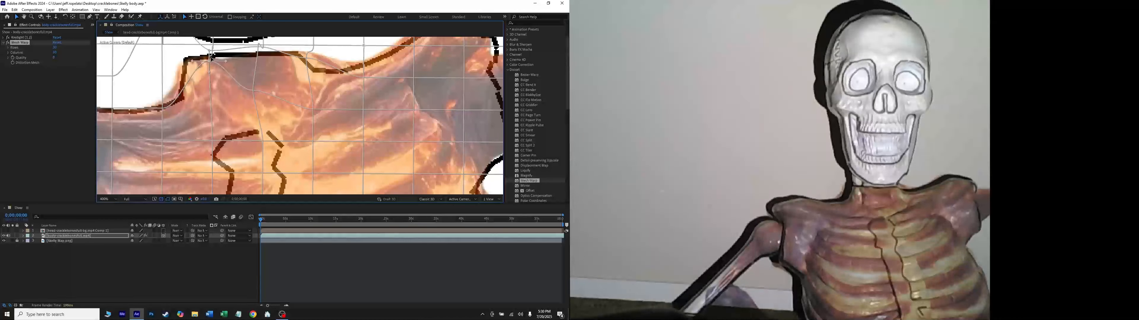
left_click_drag(224, 86, 217, 80)
scroll(216, 84, "down", 2)
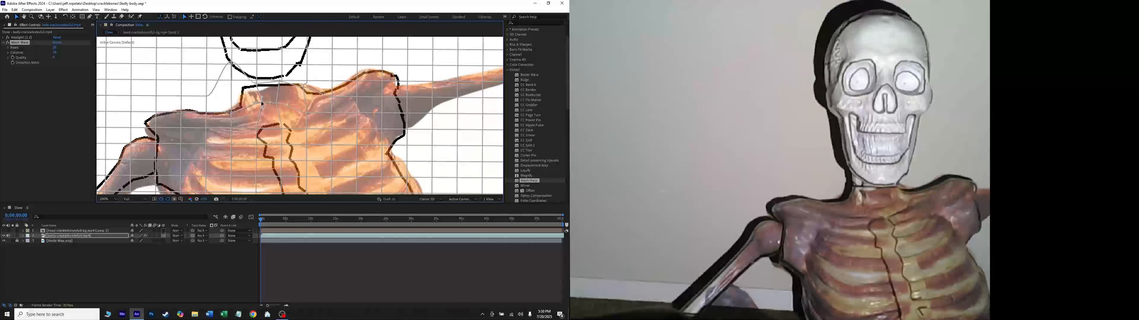
left_click_drag(260, 100, 256, 89)
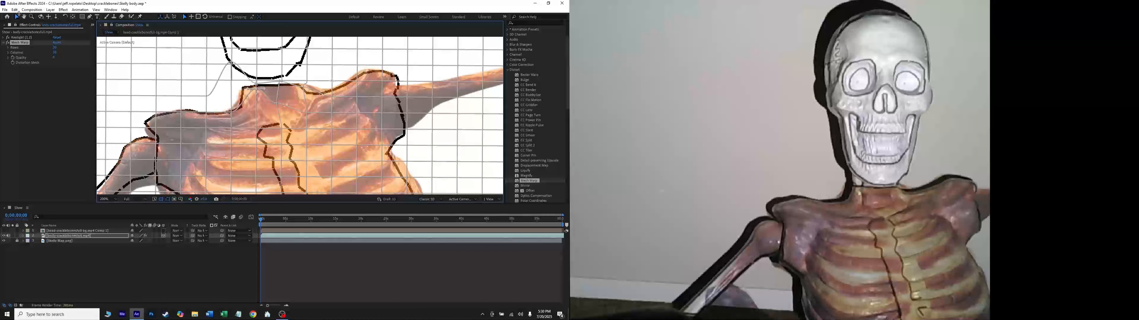
left_click(5, 9)
left_click(31, 71)
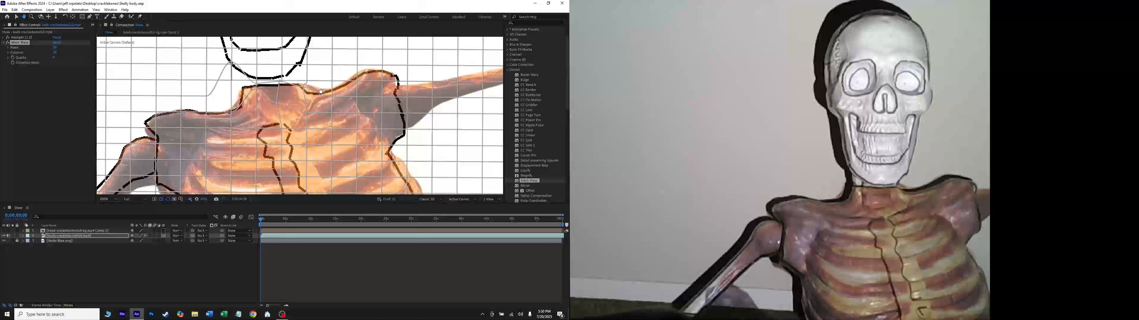
- Adjust the mesh point at the tip of the right-hand shoulder so the footage follows the shoulder outline
scroll(327, 85, "right", 2)
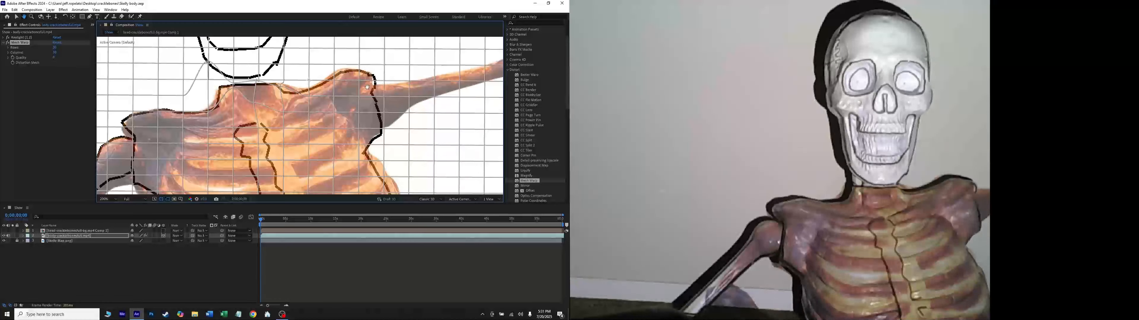
scroll(368, 88, "right", 4)
scroll(347, 82, "up", 1)
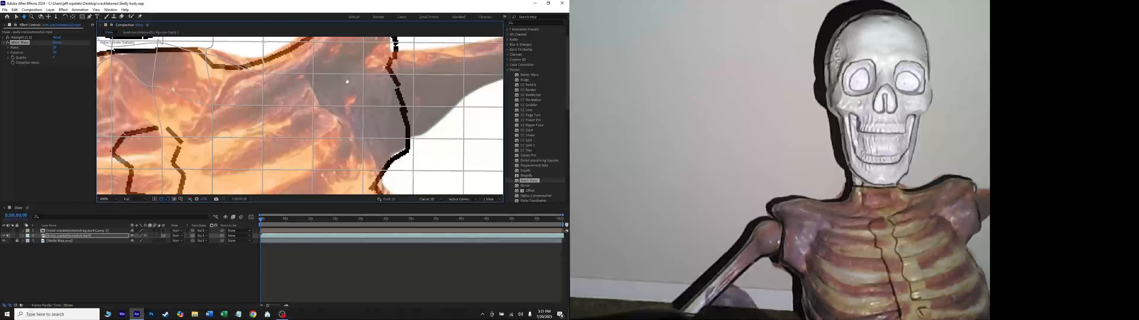
left_click_drag(398, 60, 369, 70)
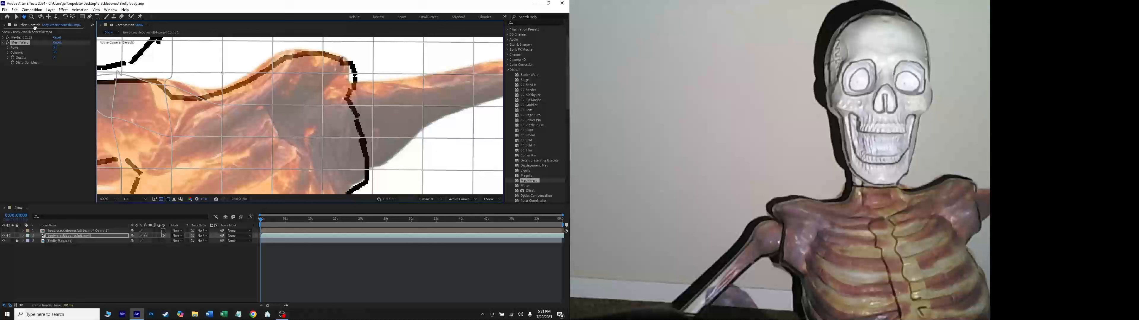
left_click(17, 17)
left_click_drag(328, 74, 331, 74)
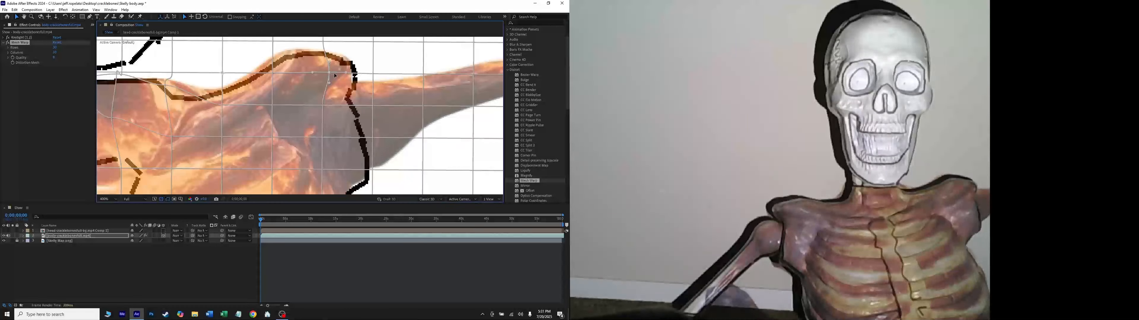
left_click_drag(335, 75, 335, 76)
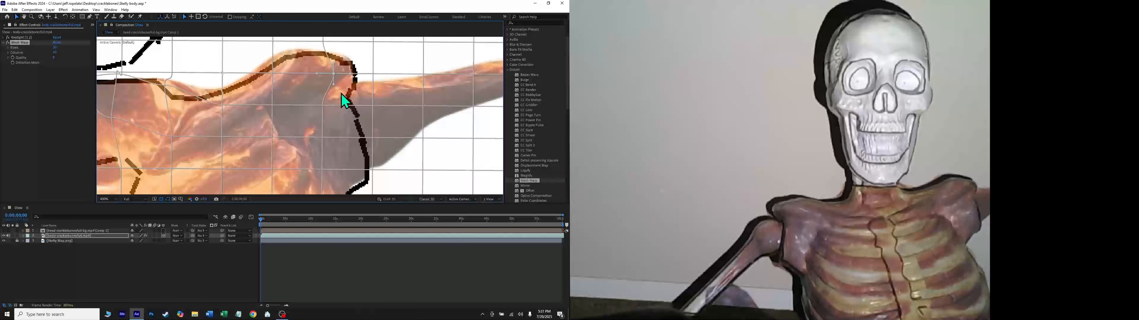
scroll(338, 93, "down", 2)
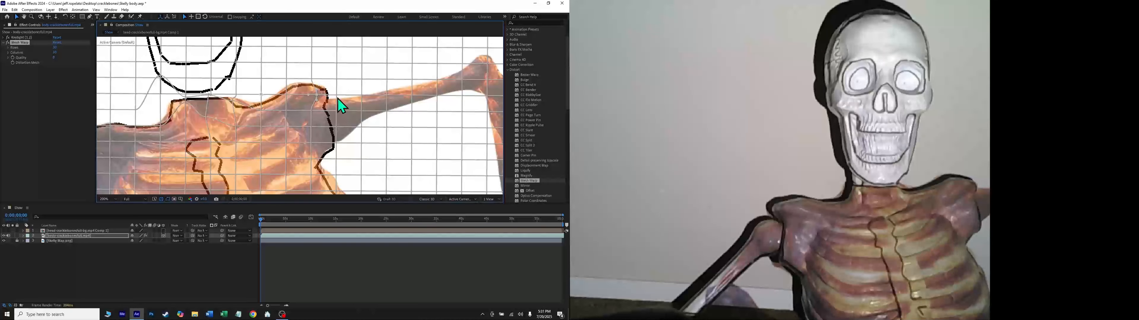
scroll(337, 102, "down", 2)
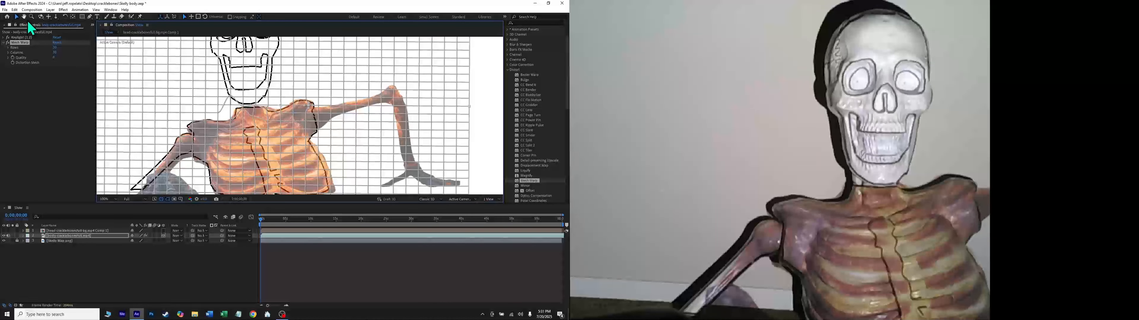
- Pull the mesh point beside the left-hand edge of the ribcage outward toward the outline, and save the project
key("h")
left_click(249, 144)
left_click_drag(208, 164, 214, 127)
scroll(214, 128, "up", 1)
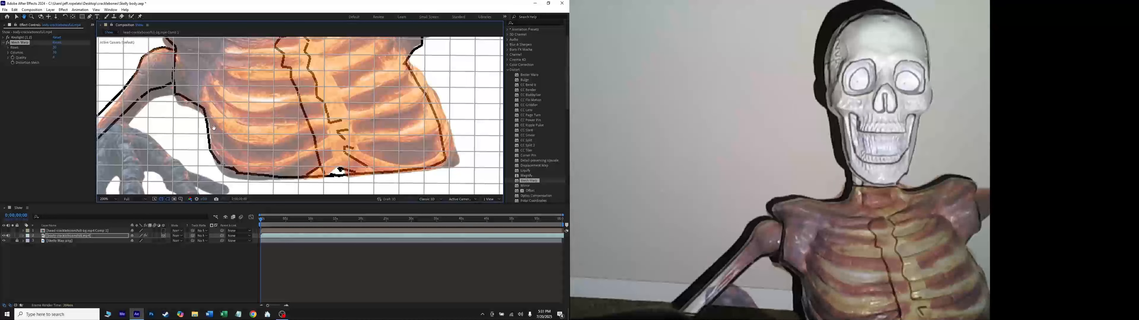
key("period")
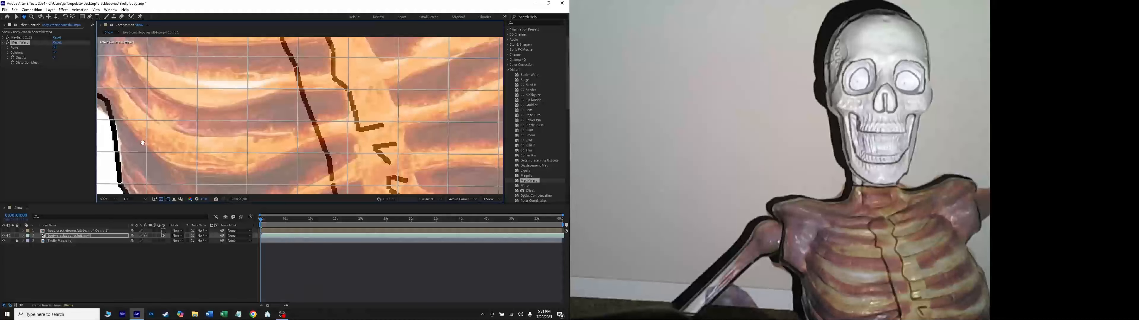
left_click_drag(172, 132, 227, 109)
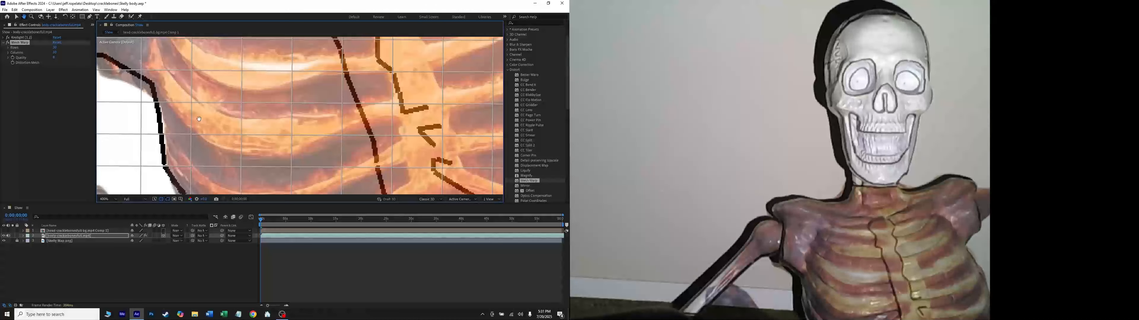
left_click(16, 16)
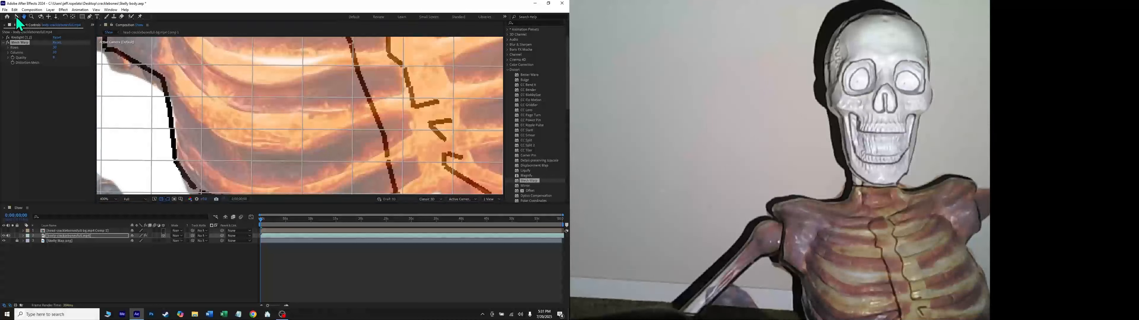
left_click(151, 130)
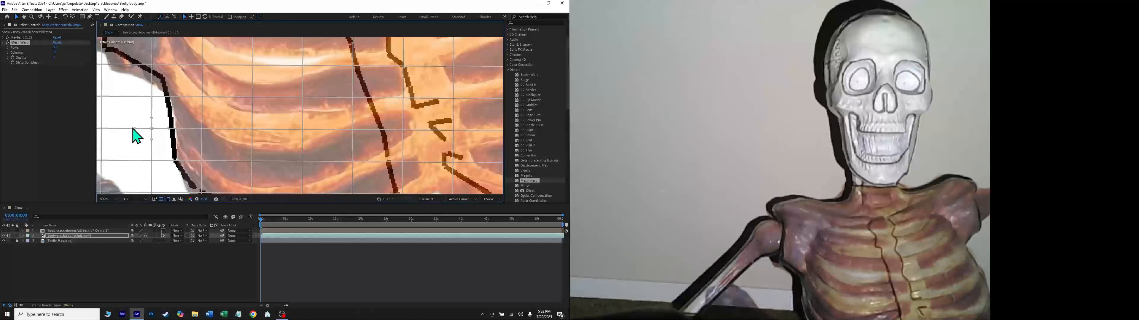
left_click_drag(151, 129, 137, 128)
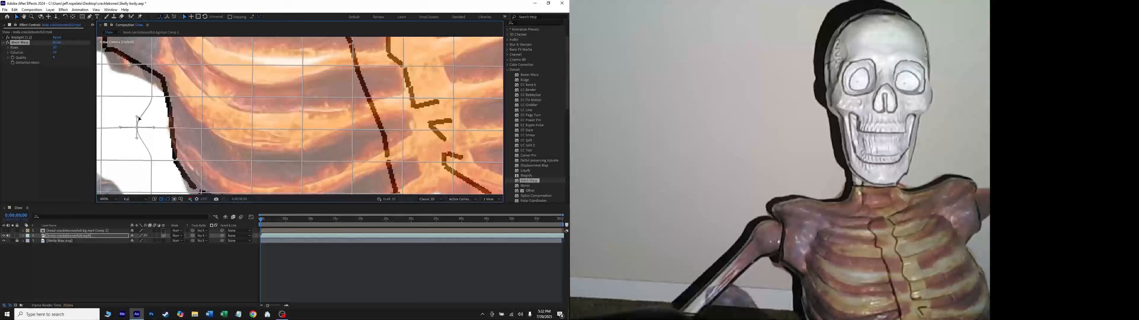
left_click(5, 10)
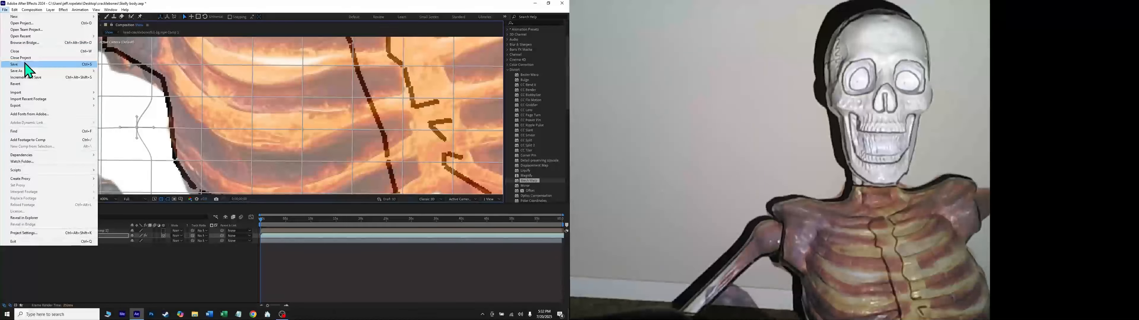
left_click(27, 64)
- Move the mesh point beside the outer edge of the left-hand arm up and outward so the footage reaches the arm outline
scroll(124, 58, "down", 2)
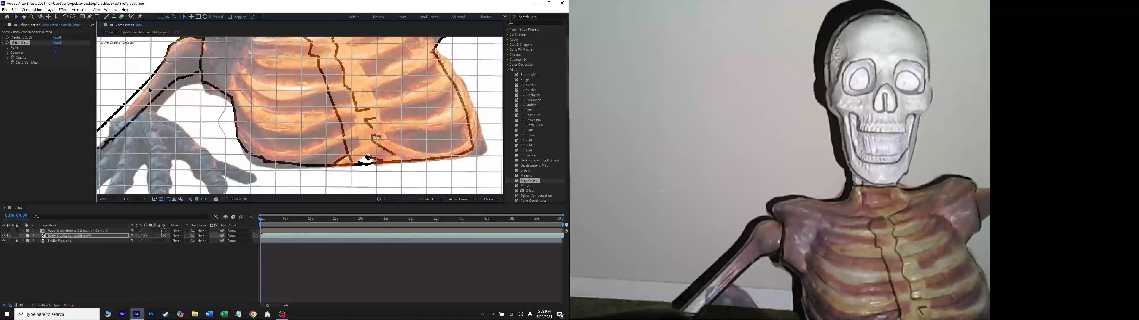
scroll(188, 65, "down", 1)
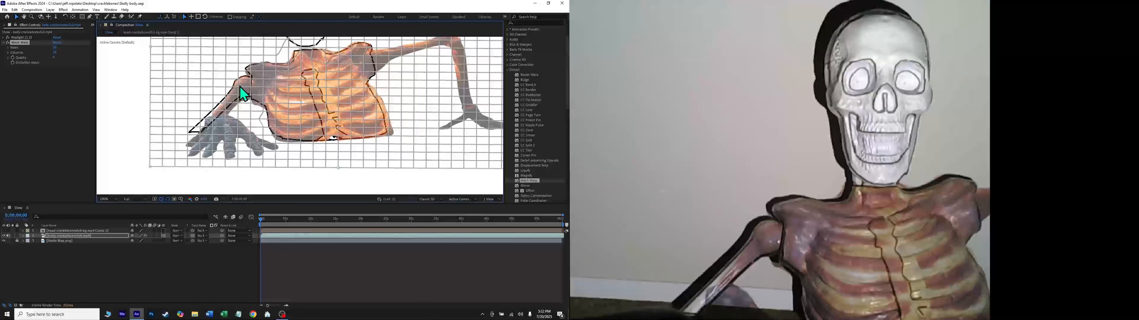
scroll(254, 83, "up", 4)
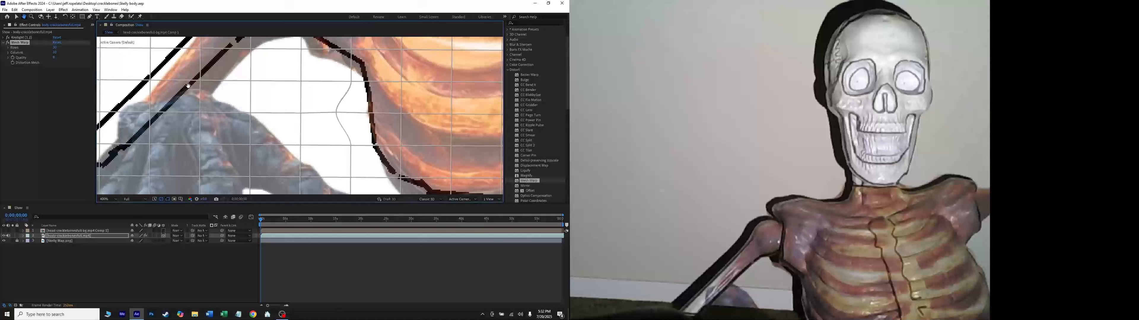
left_click_drag(199, 102, 242, 115)
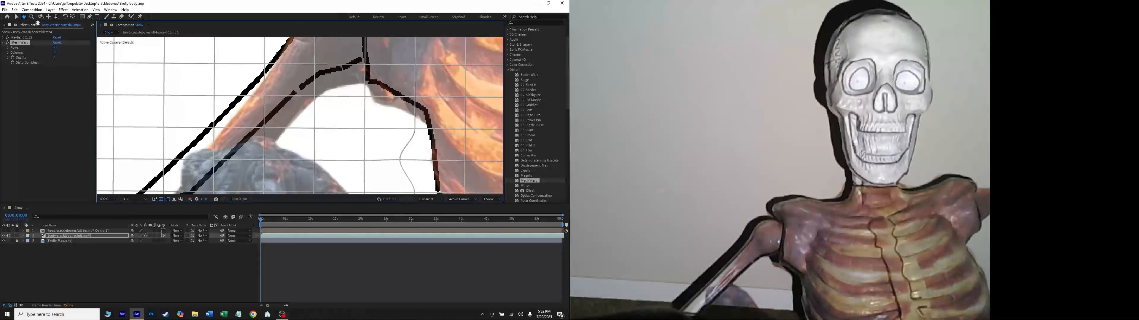
left_click(16, 16)
left_click(214, 128)
left_click(214, 128)
left_click_drag(214, 128, 195, 116)
left_click_drag(195, 118, 193, 117)
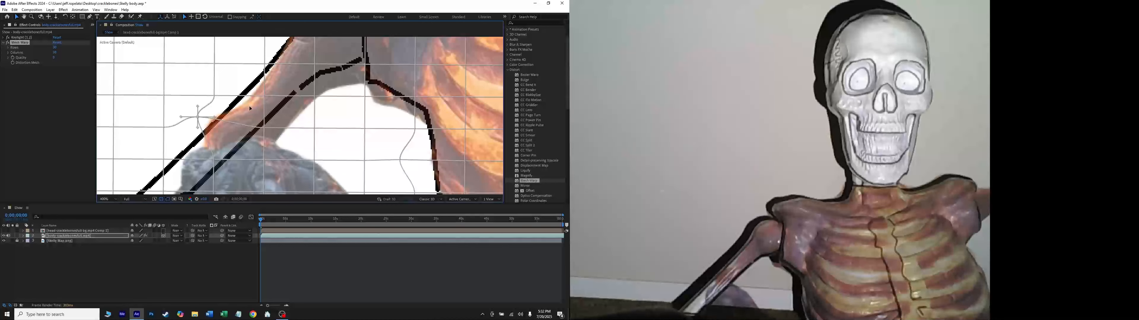
- Nudge the mesh points along the left-hand arm's outer edge, above and beside the hand, to the outline, and deselect the layer
left_click(264, 96)
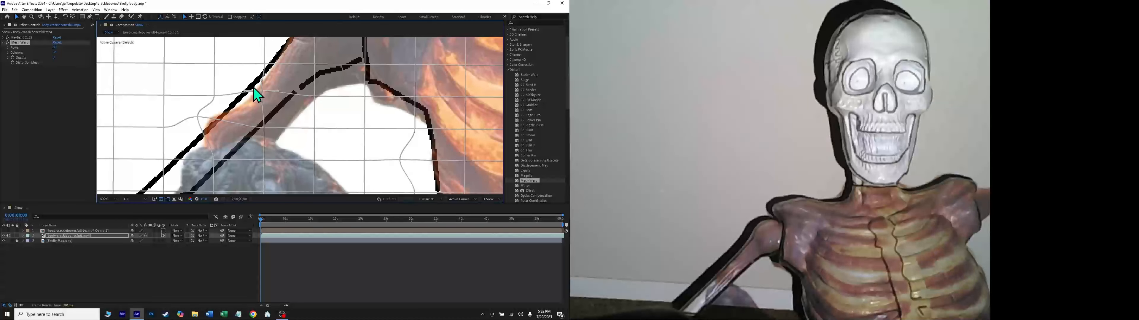
left_click_drag(255, 88, 253, 86)
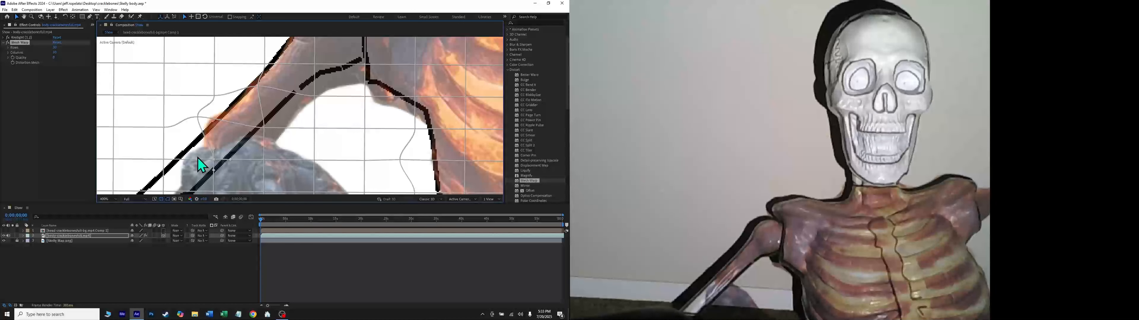
left_click_drag(196, 156, 190, 152)
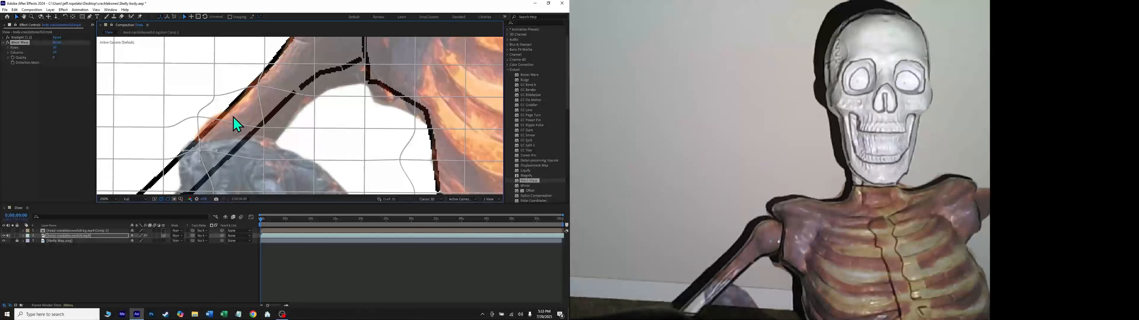
scroll(288, 119, "down", 1)
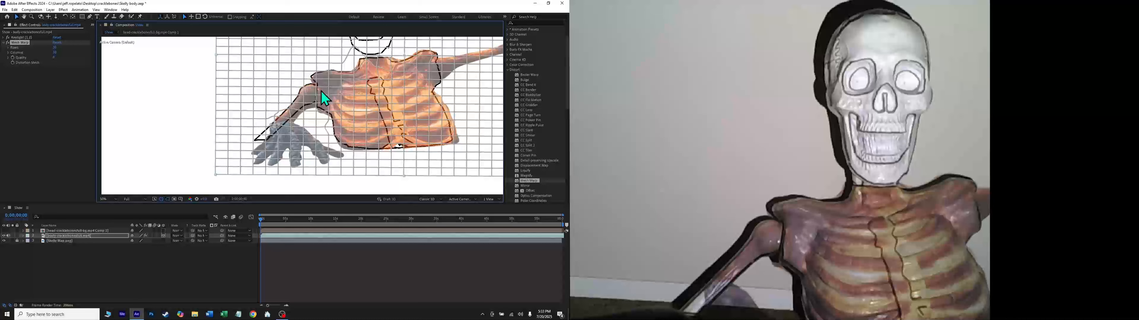
scroll(327, 120, "down", 1)
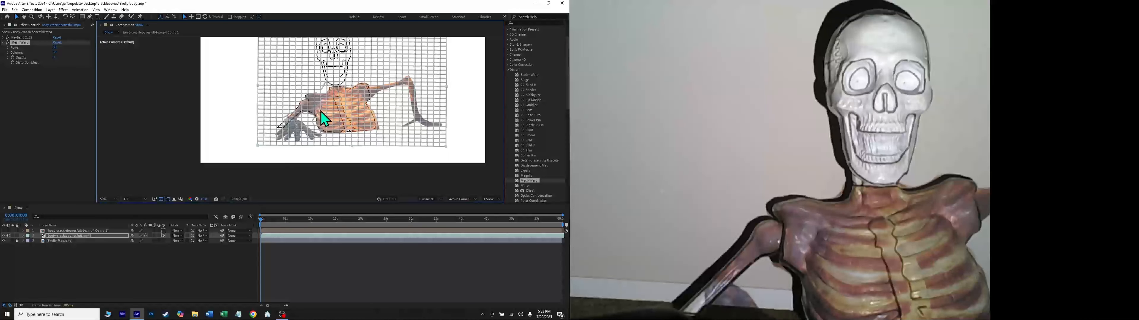
left_click(91, 254)
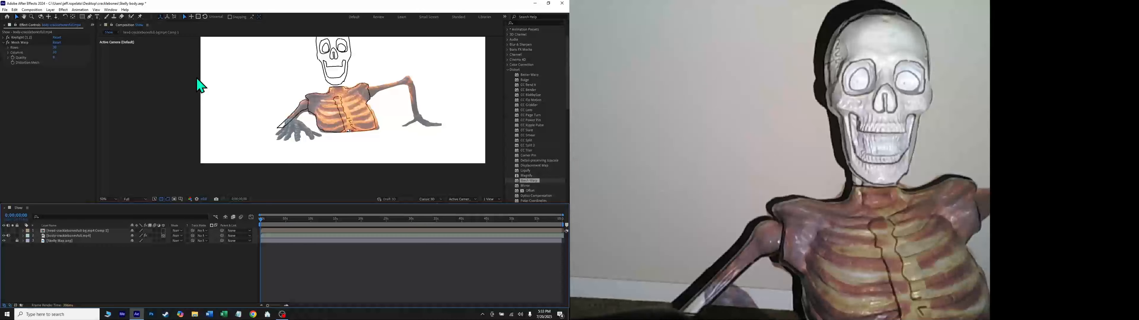
- Select the body layer's Mesh Warp effect and shift the mesh points around the upper breastbone to align it with the drawn outline
left_click(24, 17)
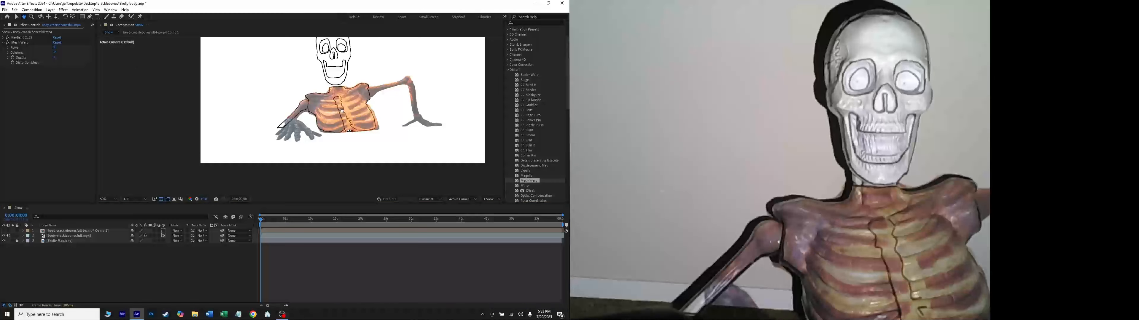
left_click_drag(342, 110, 319, 108)
scroll(320, 108, "up", 2)
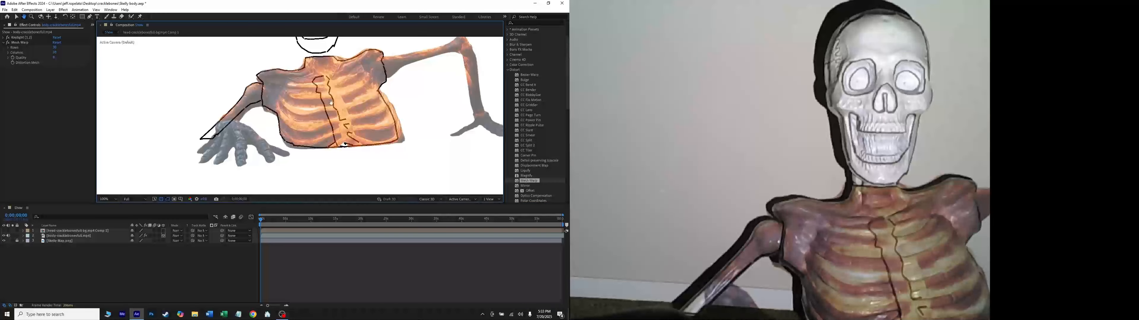
scroll(332, 104, "up", 2)
left_click(20, 42)
scroll(312, 87, "up", 2)
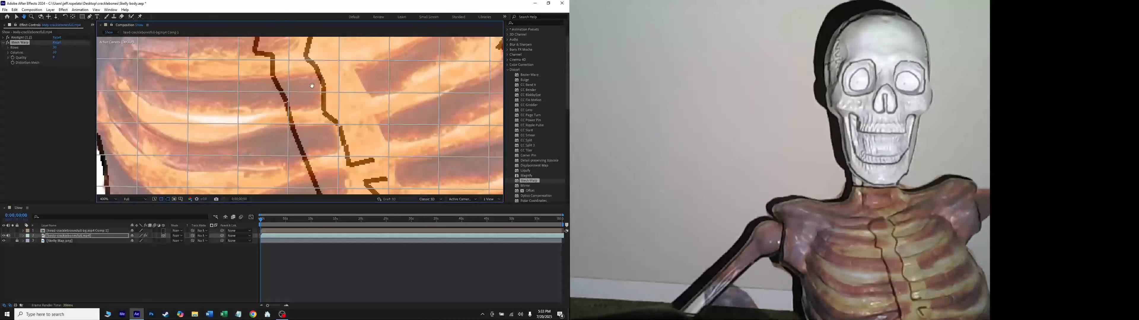
left_click_drag(311, 86, 317, 123)
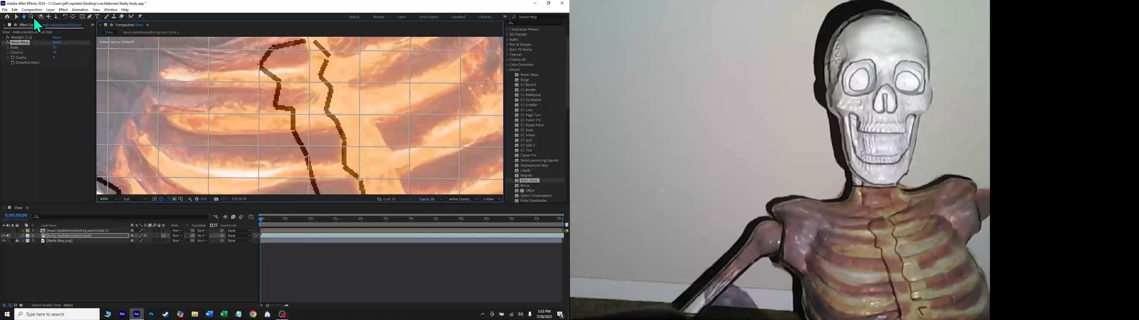
left_click(17, 16)
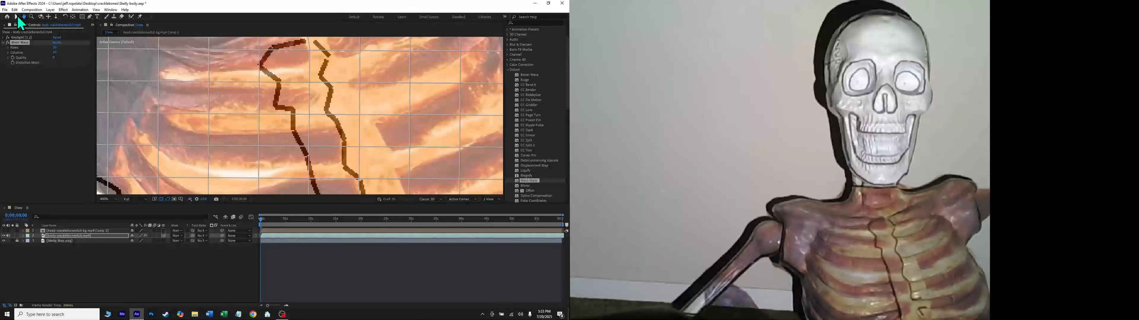
left_click(308, 83)
left_click_drag(301, 84, 271, 80)
left_click_drag(354, 52, 335, 44)
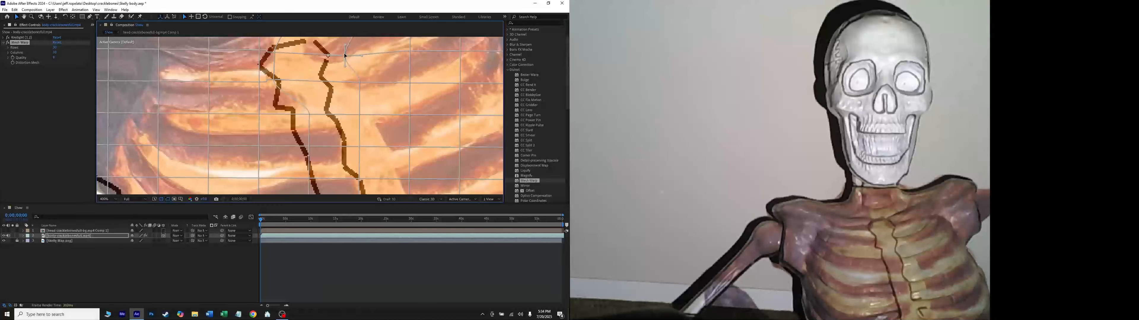
- Adjust the mesh points along the middle of the breastbone so the footage follows its drawn edges
left_click_drag(301, 115, 320, 102)
scroll(288, 117, "down", 2)
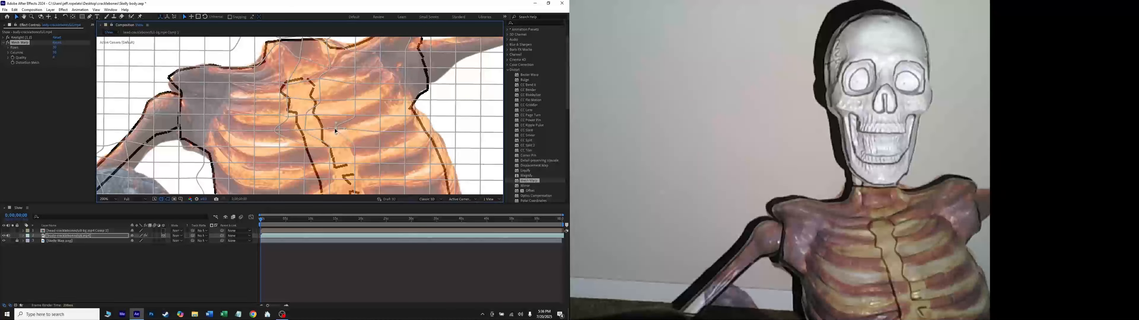
left_click_drag(329, 145, 329, 149)
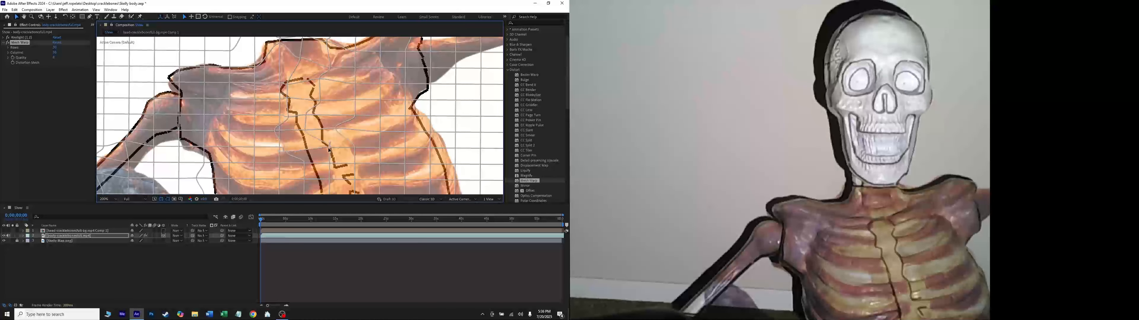
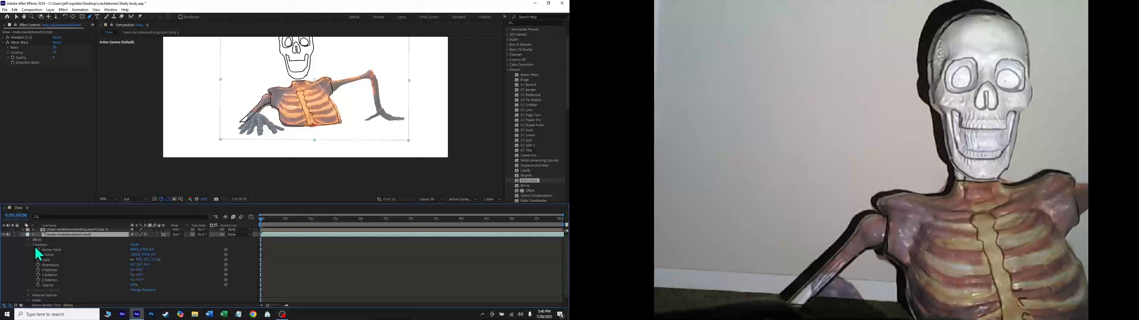
- Raise the body footage layer's opacity to full and collapse its properties
left_click(23, 236)
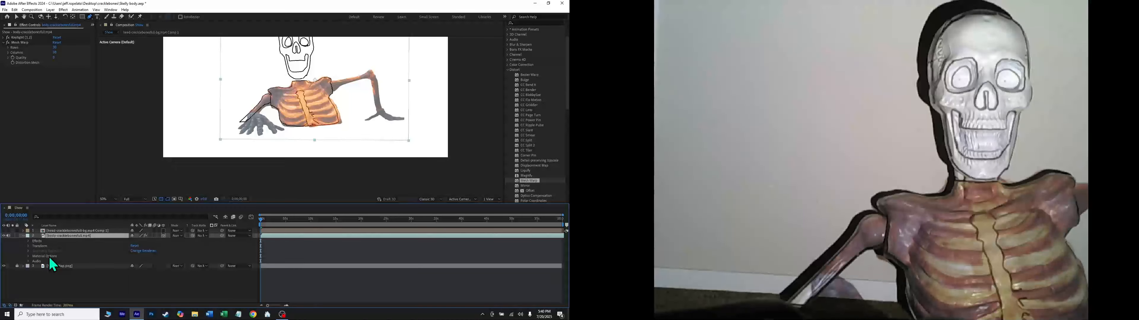
left_click(28, 246)
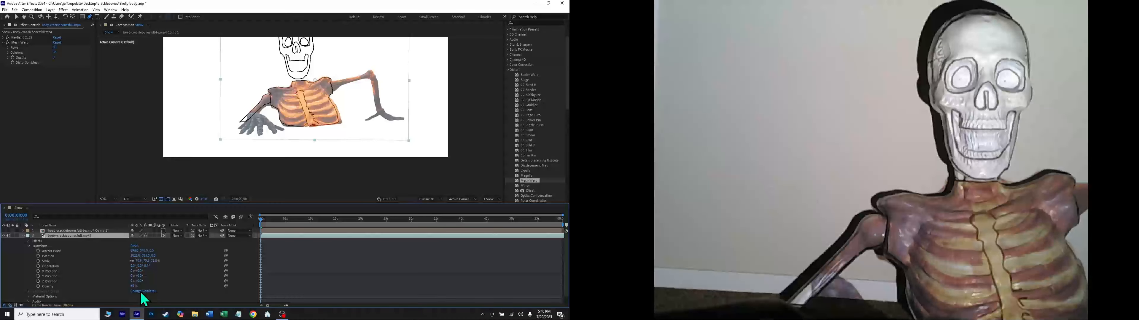
left_click_drag(133, 286, 154, 287)
left_click(24, 236)
- Hide the skeleton outline layer, play the body footage, and move further along the timeline to check the projection
left_click(3, 242)
key("space")
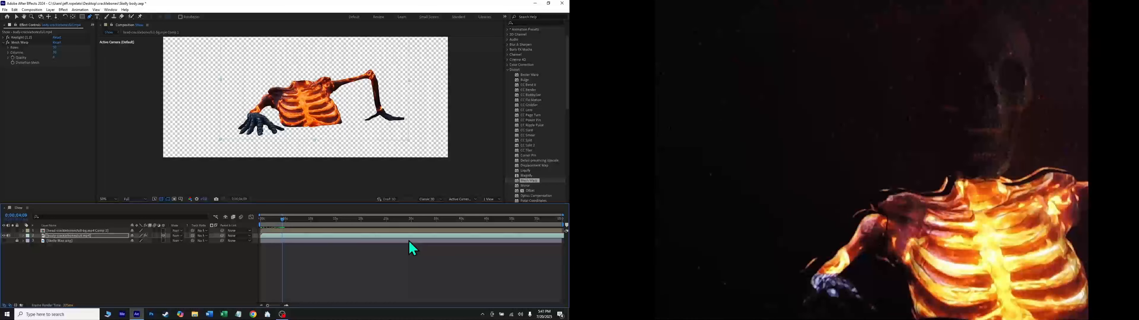
left_click_drag(282, 220, 304, 220)
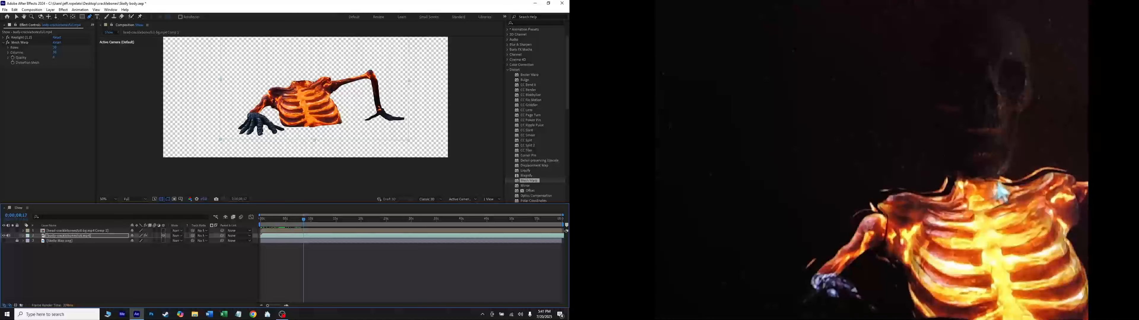
- Show the skeleton outline layer again and check the body footage layer's transform properties
left_click(4, 241)
left_click(23, 236)
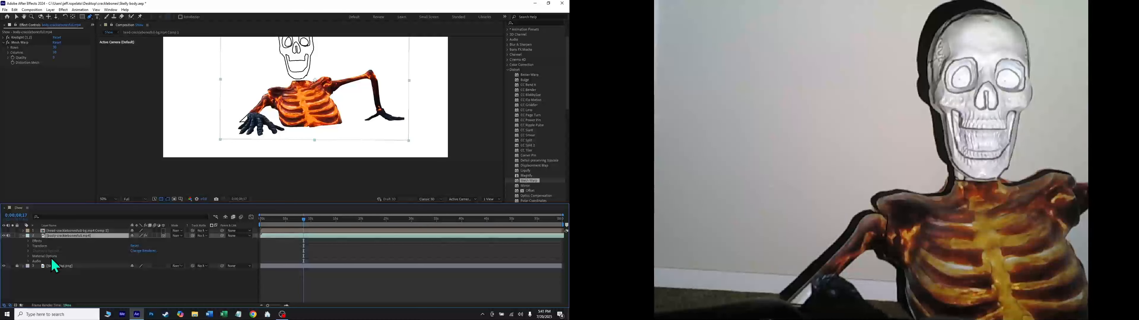
left_click(27, 246)
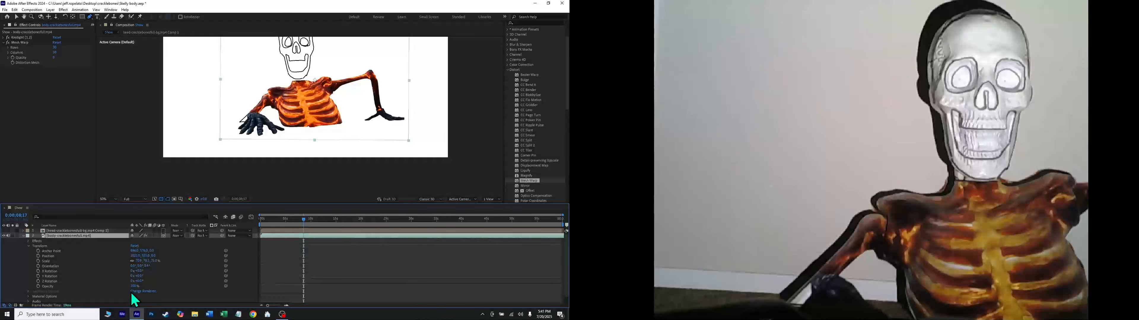
left_click(24, 235)
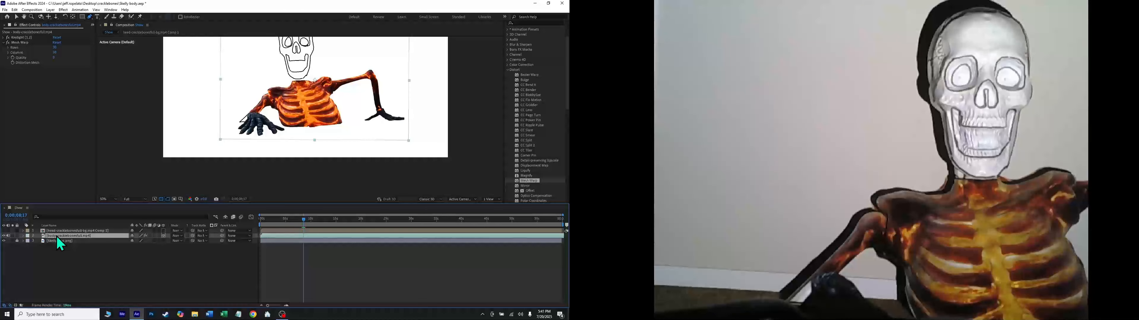
- Pre-compose the body footage layer, moving all attributes into the new composition
right_click(56, 236)
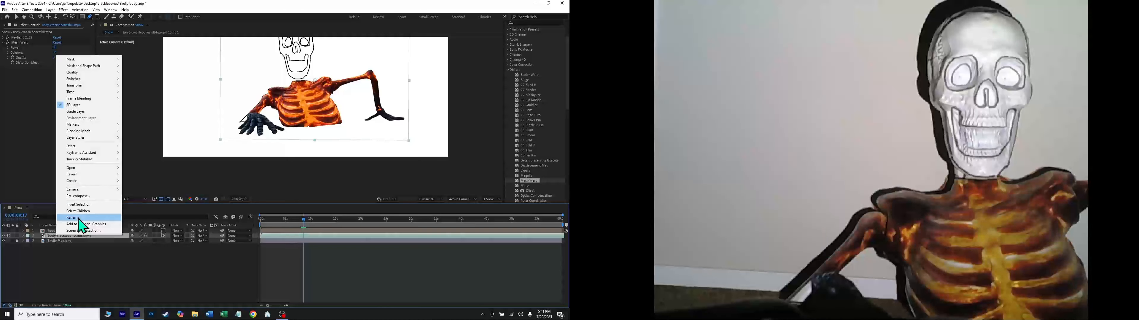
left_click(81, 198)
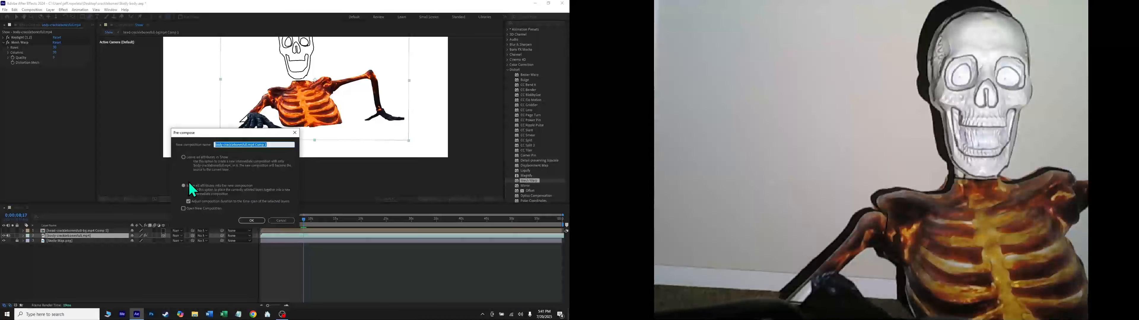
left_click(251, 221)
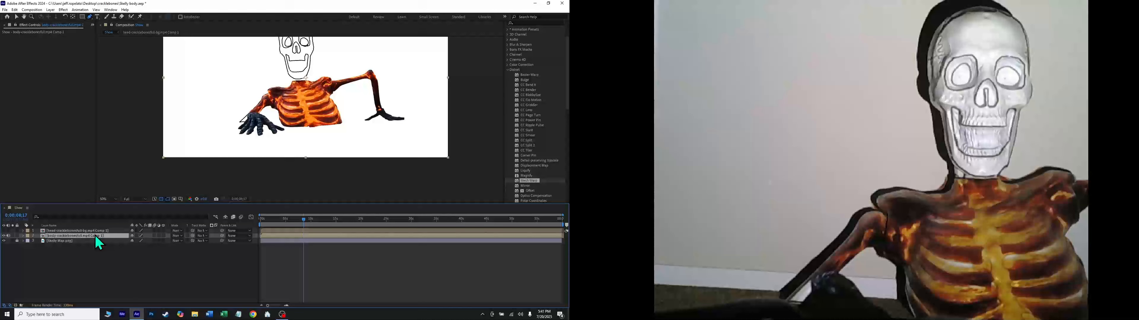
- Lower the pre-composed body layer's opacity so the skeleton outline shows through, and collapse its properties
left_click(22, 236)
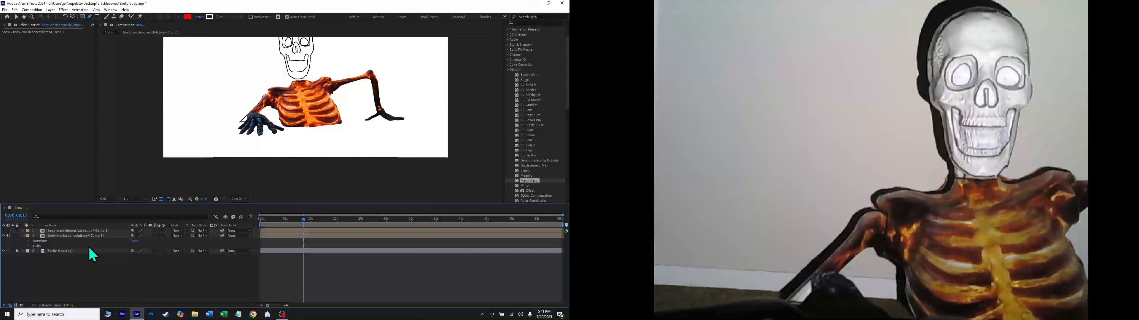
left_click(28, 241)
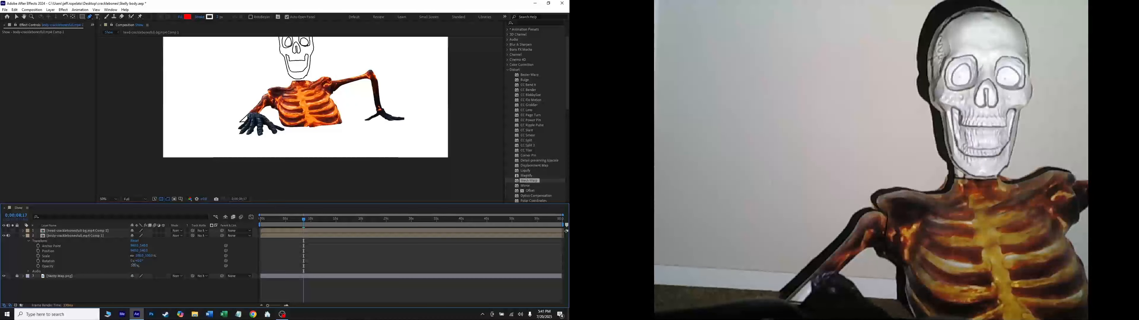
left_click_drag(133, 265, 109, 261)
scroll(311, 120, "up", 2)
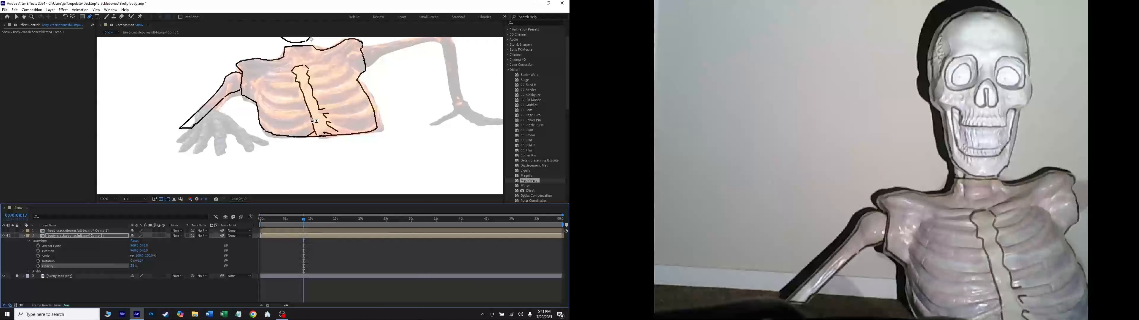
scroll(291, 77, "up", 1)
scroll(290, 74, "down", 1)
left_click(23, 235)
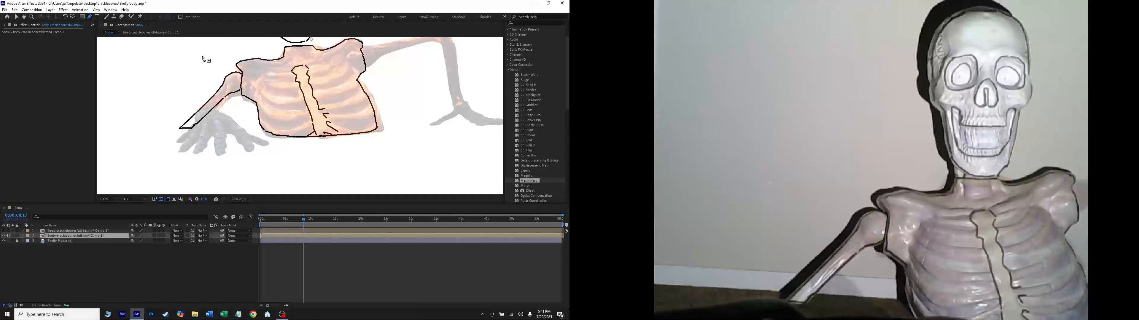
- Draw a closed mask on the body composition along the skeleton outline, around the torso and the left upper arm
left_click(238, 66)
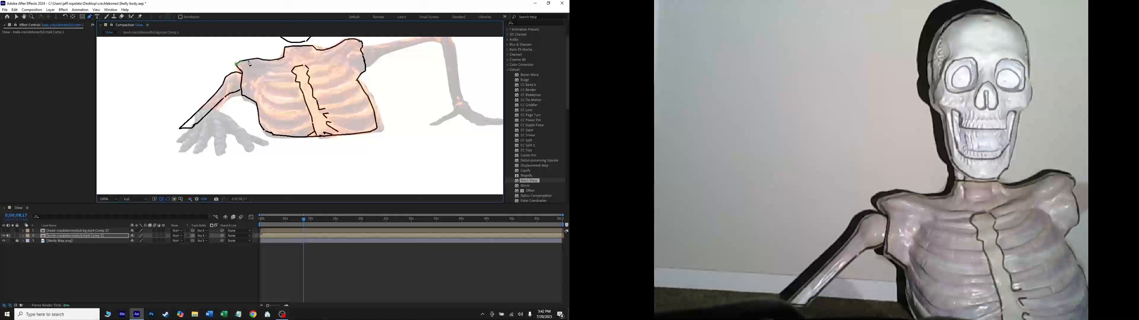
left_click(249, 60)
left_click(258, 58)
left_click(336, 45)
left_click(349, 40)
left_click(376, 119)
left_click(313, 137)
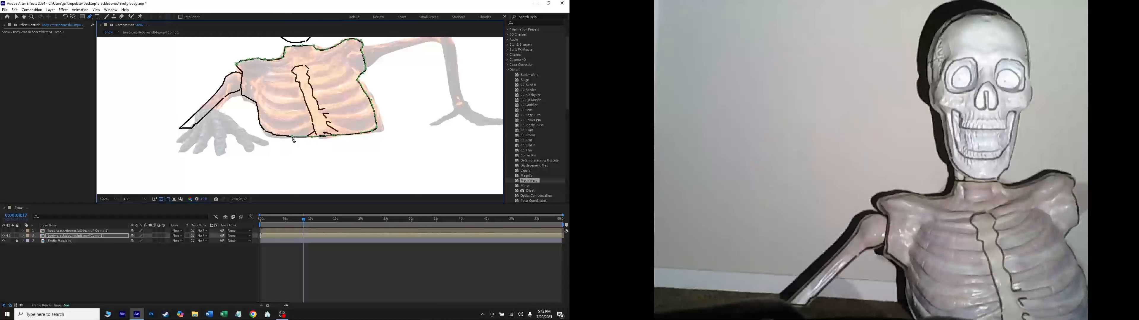
left_click(275, 135)
left_click(222, 99)
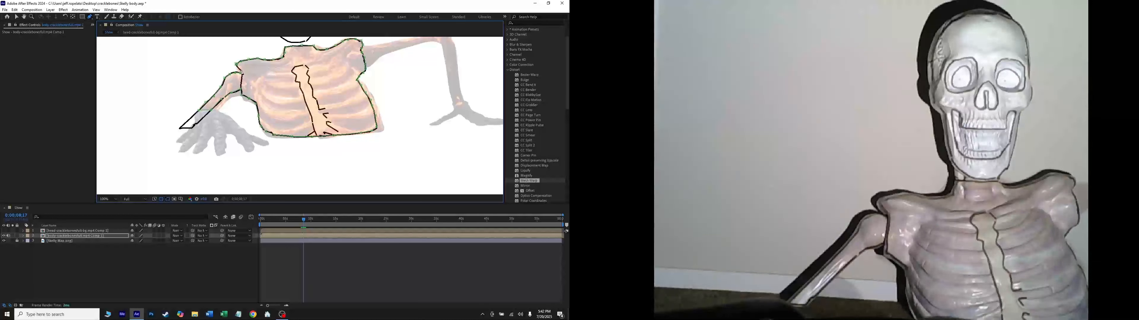
left_click(246, 79)
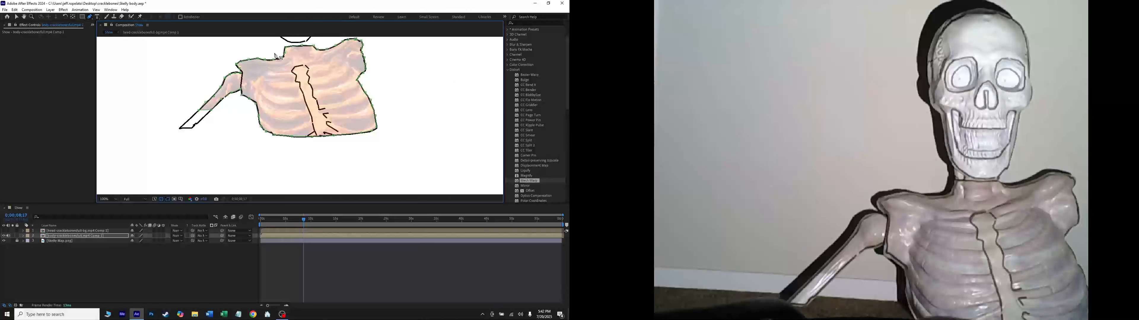
- Refine the body mask along the outline where the left upper arm meets the shoulder
scroll(278, 62, "up", 4)
scroll(142, 54, "down", 2)
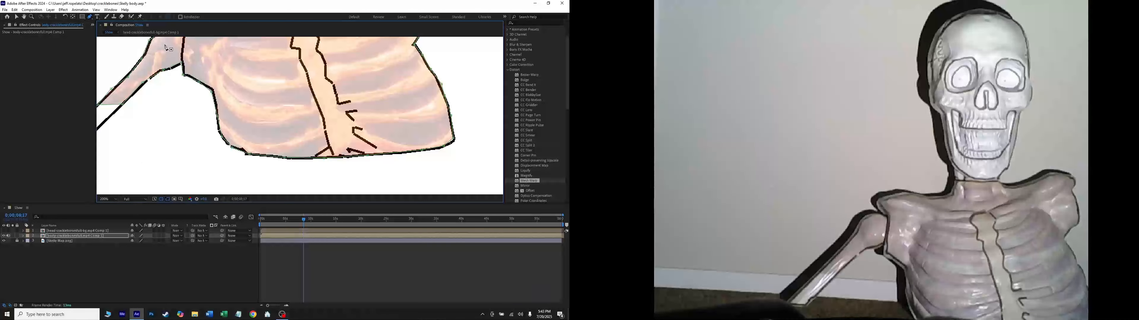
left_click_drag(144, 48, 206, 93)
scroll(203, 91, "up", 2)
left_click_drag(171, 67, 367, 133)
scroll(242, 96, "down", 2)
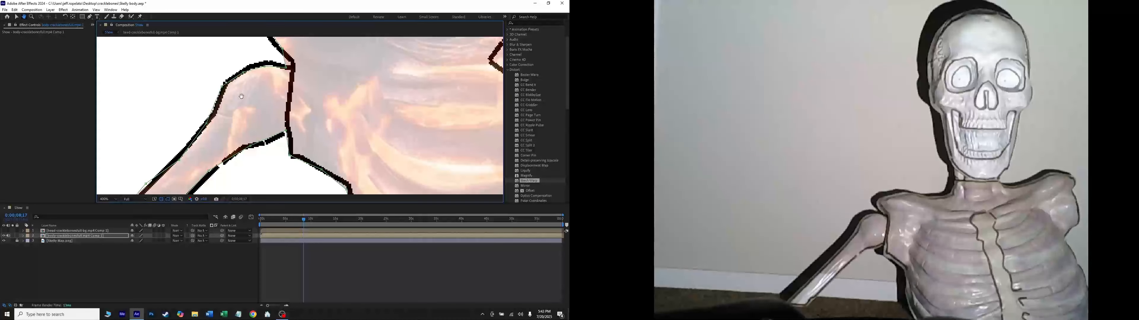
left_click_drag(304, 46, 207, 74)
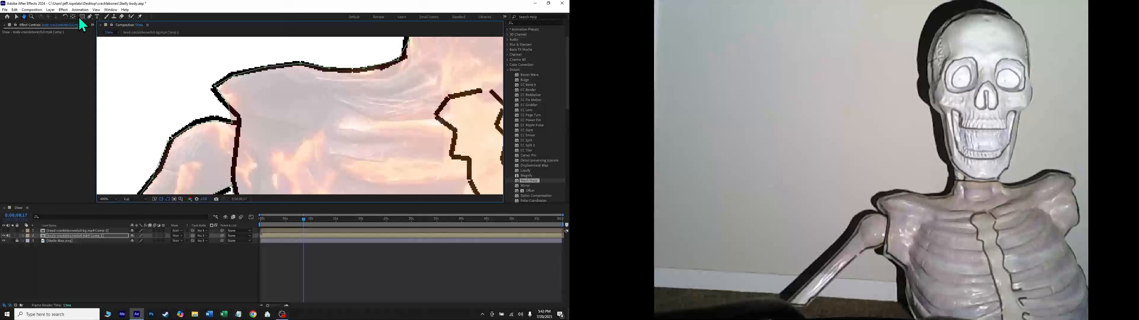
left_click(89, 16)
left_click(230, 115)
mouse_move(231, 118)
left_mouse_down()
mouse_move(241, 123)
mouse_move(210, 119)
left_mouse_up()
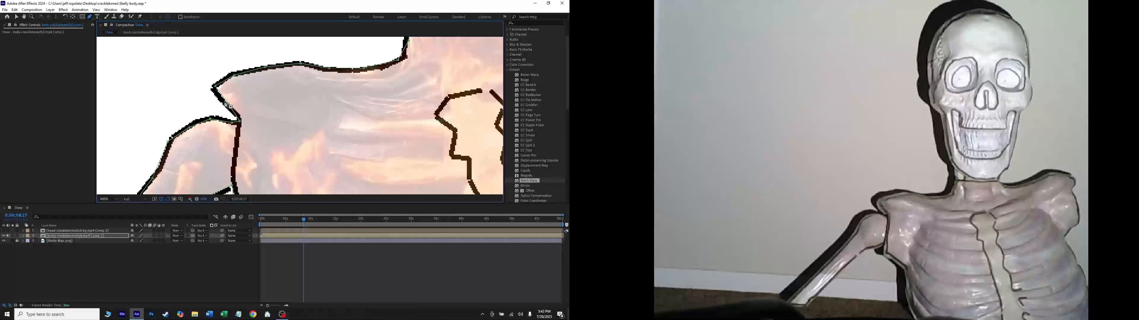
left_click(221, 94)
left_click_drag(221, 95, 246, 104)
left_click(16, 9)
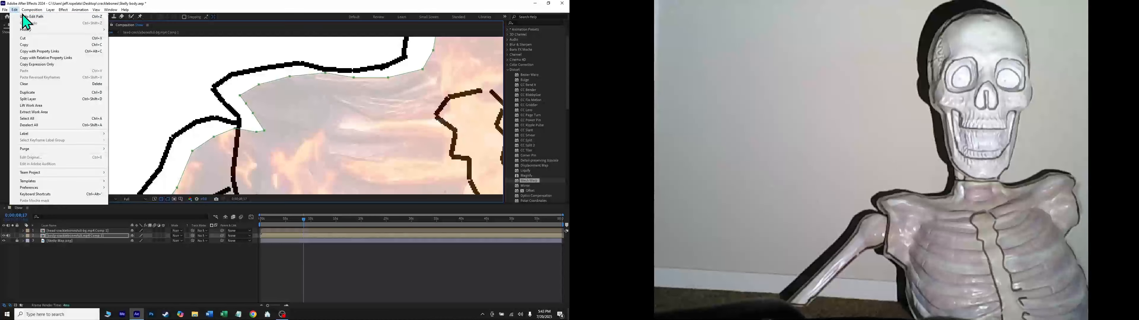
left_click(19, 15)
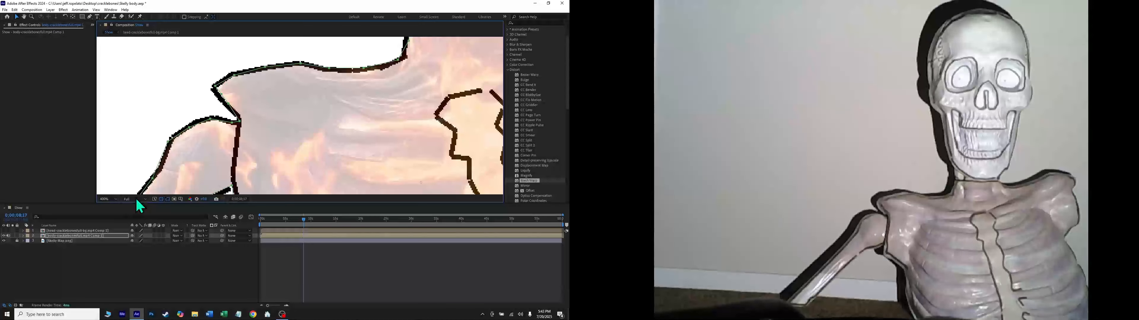
- Adjust the mask path at the notch below the left shoulder tip to follow the drawn line
left_click(90, 16)
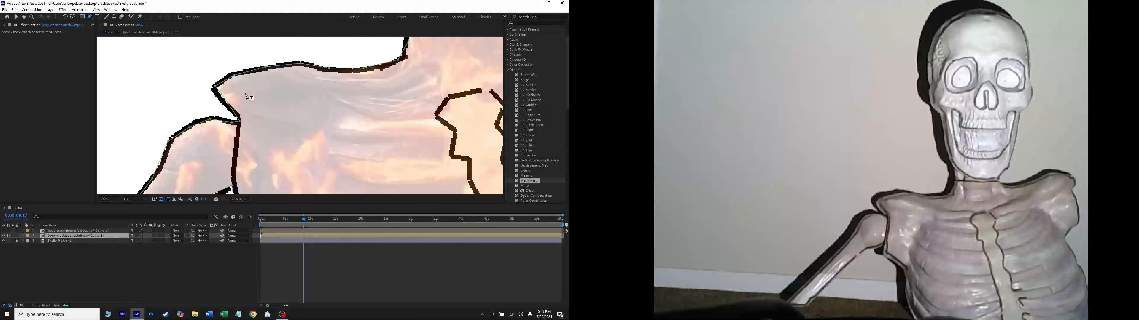
left_click(225, 102)
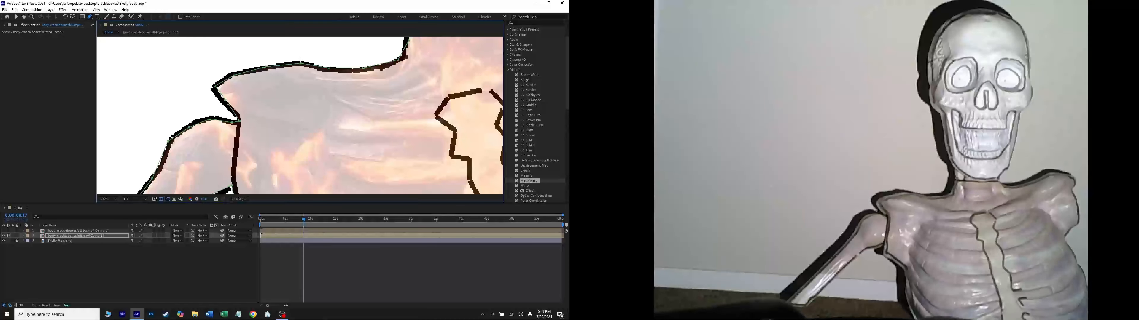
left_click_drag(221, 95, 228, 106)
- Move the mask points on the sides and top of the neck onto the drawn outline
scroll(404, 52, "down", 2)
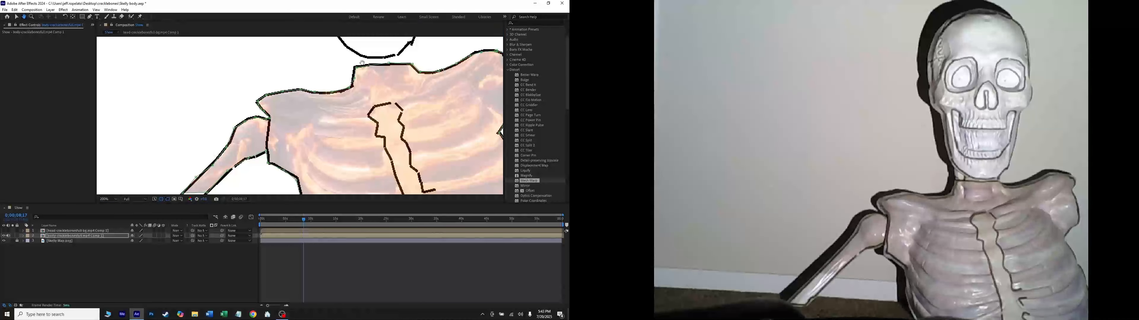
scroll(370, 75, "up", 3)
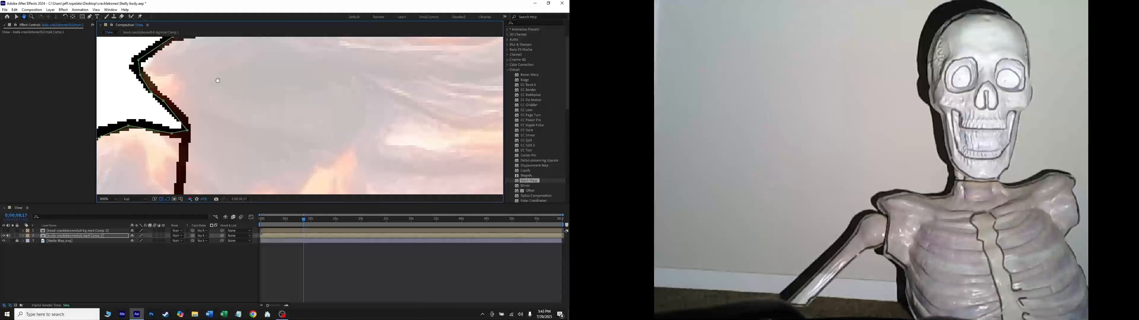
left_click_drag(234, 60, 204, 146)
left_click(89, 17)
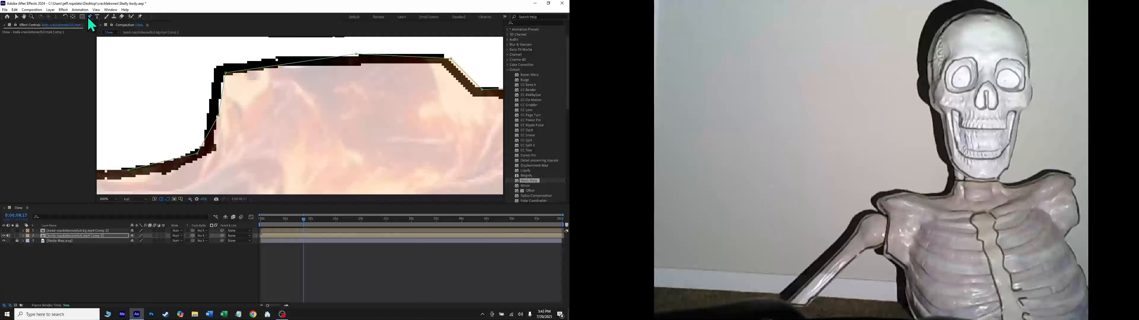
left_click_drag(219, 117, 211, 116)
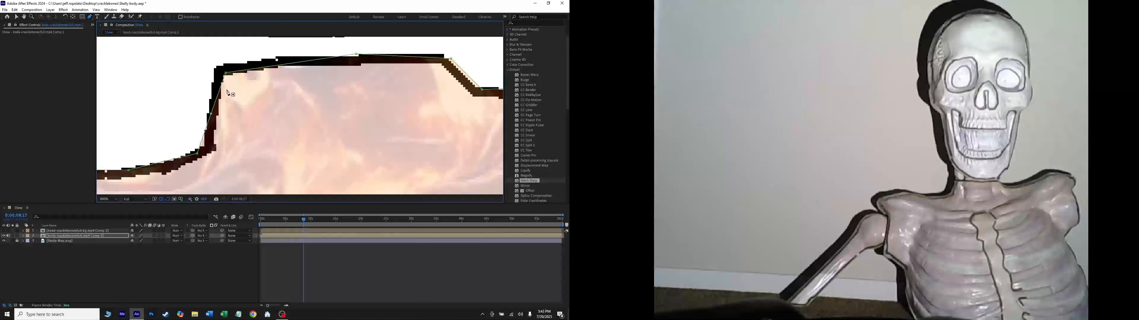
left_click_drag(226, 73, 221, 69)
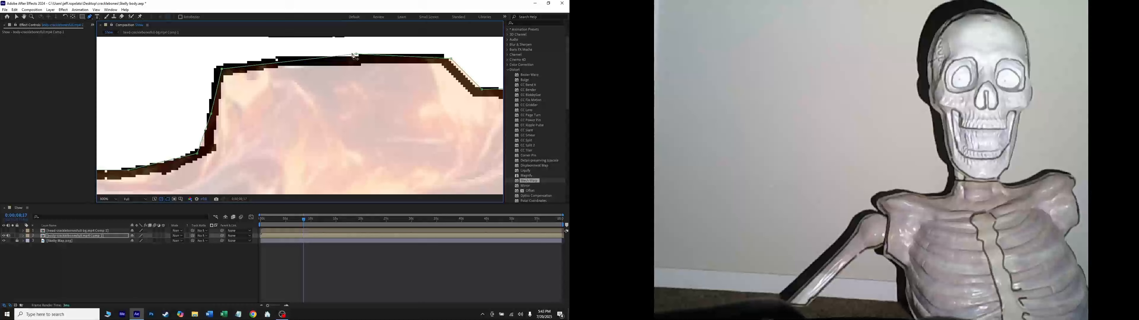
left_click_drag(352, 54, 354, 60)
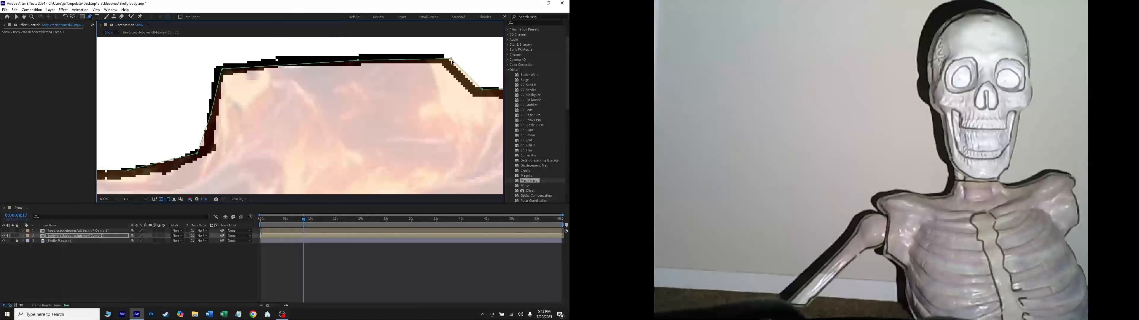
left_click_drag(450, 58, 445, 60)
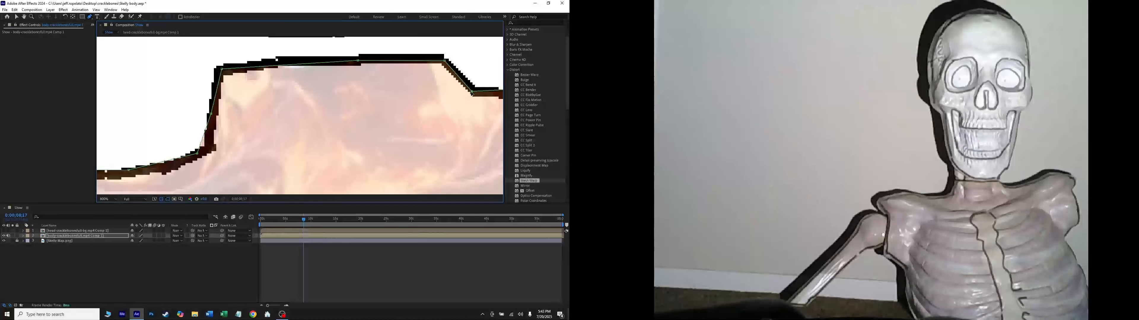
- Adjust the mask in the dip between the neck and the right shoulder to match the outline
key("comma")
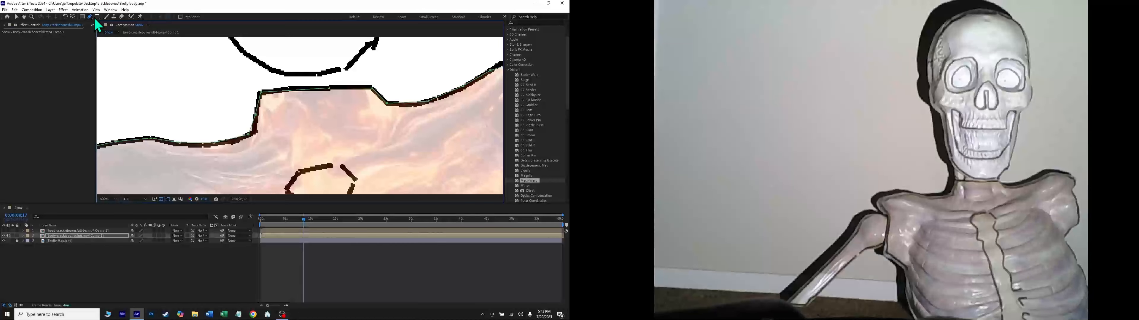
left_click(24, 16)
left_click_drag(469, 128, 339, 108)
scroll(338, 106, "up", 1)
left_click_drag(311, 64, 263, 105)
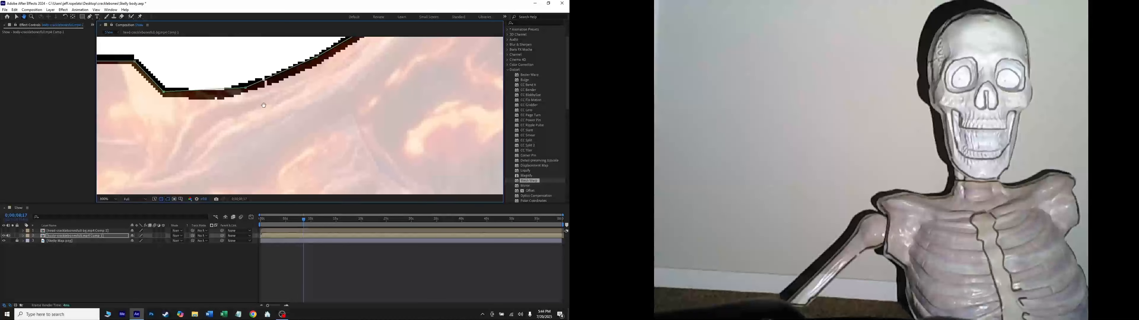
left_click(90, 16)
left_click(209, 90)
left_click_drag(210, 92, 209, 98)
- Move the mask points over the top of the right shoulder and down its outer side onto the outline
key("comma")
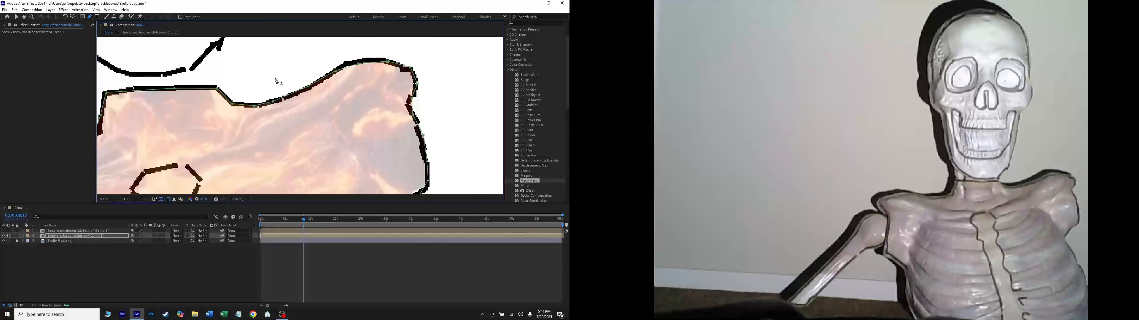
left_click_drag(358, 64, 358, 62)
left_click_drag(411, 67, 405, 68)
right_click(415, 122)
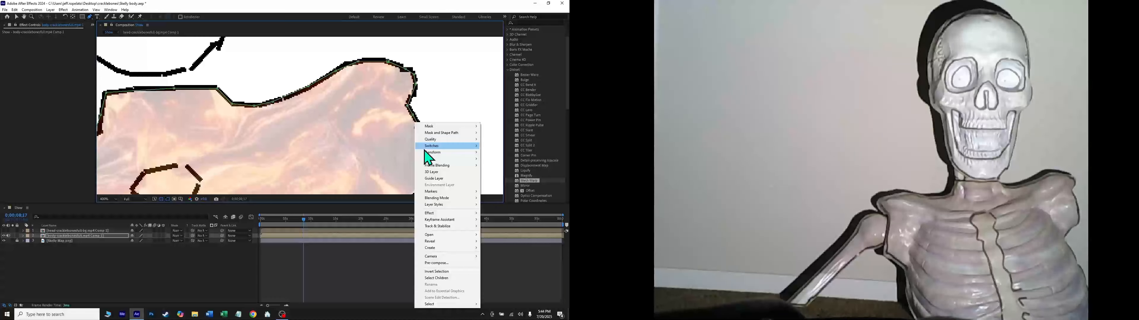
left_click(416, 116)
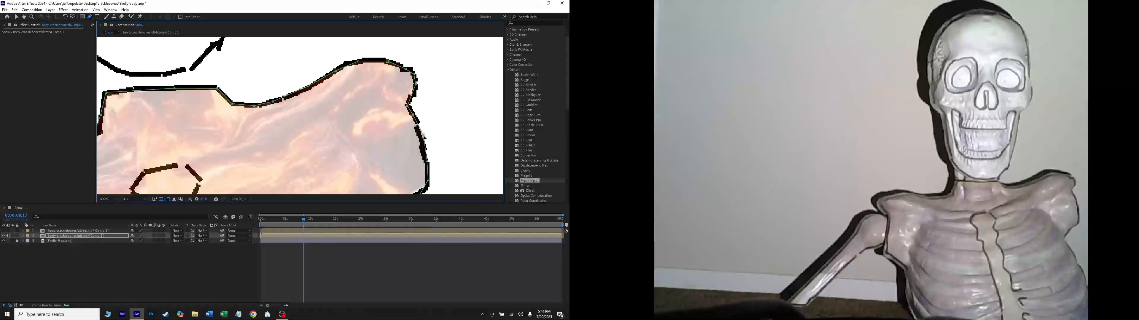
left_click_drag(424, 137, 420, 140)
- Adjust the mask path at the notch below the right shoulder to follow the drawn outline
key("comma")
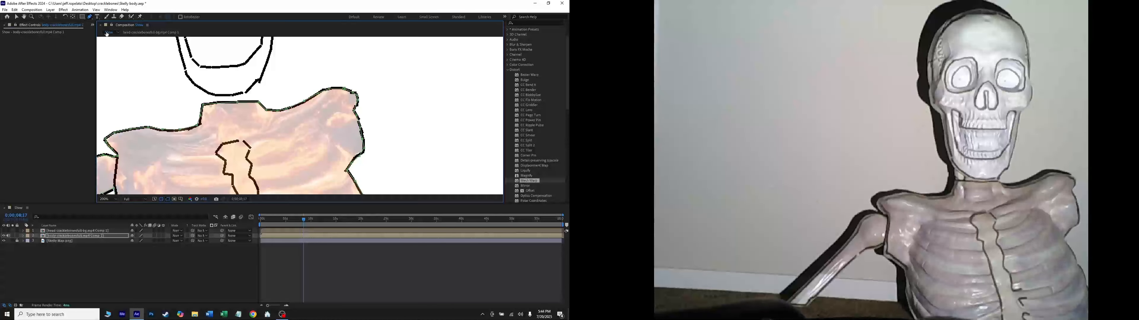
key("h")
left_click_drag(356, 166, 331, 124)
scroll(261, 133, "up", 4)
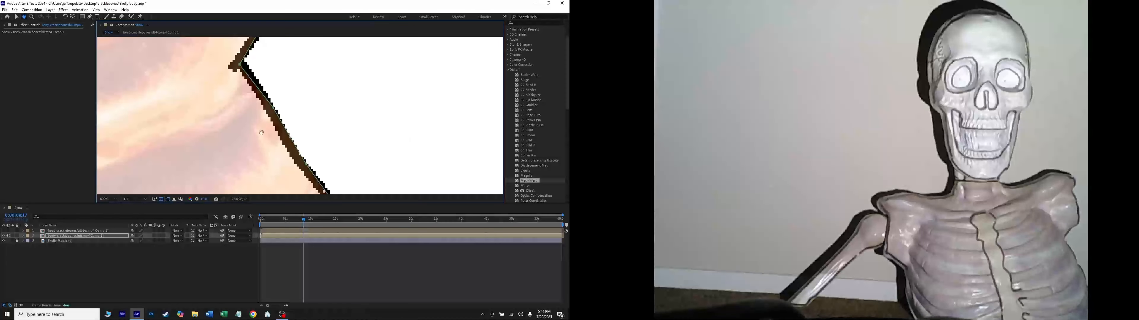
left_click_drag(261, 133, 222, 239)
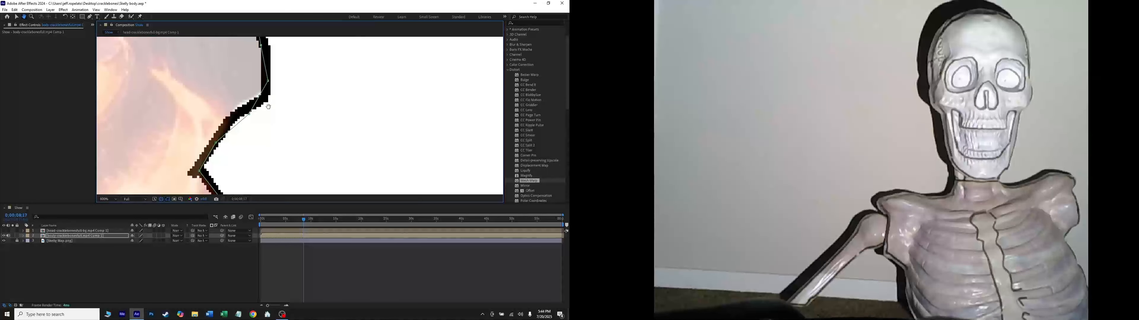
left_click(89, 17)
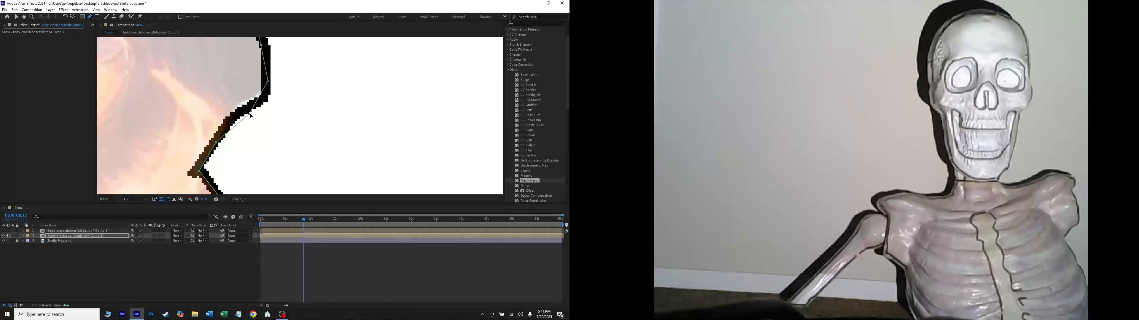
left_click_drag(251, 114, 238, 114)
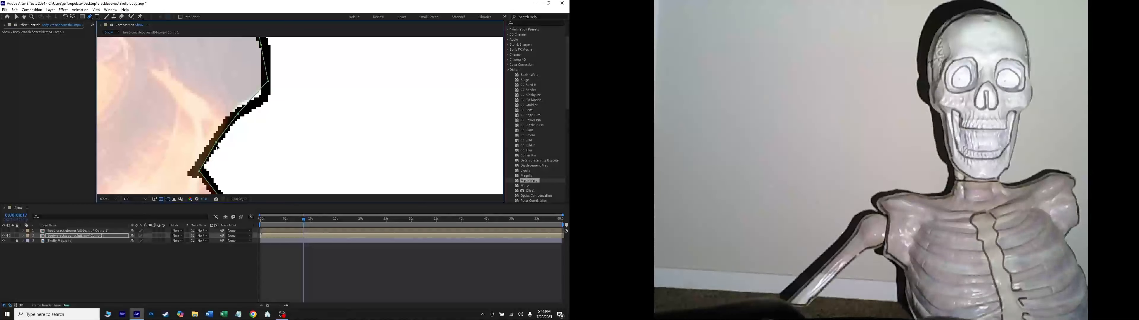
- Move the mask points along the ribcage's right side and around its lower right corner onto the drawn outline
key("comma")
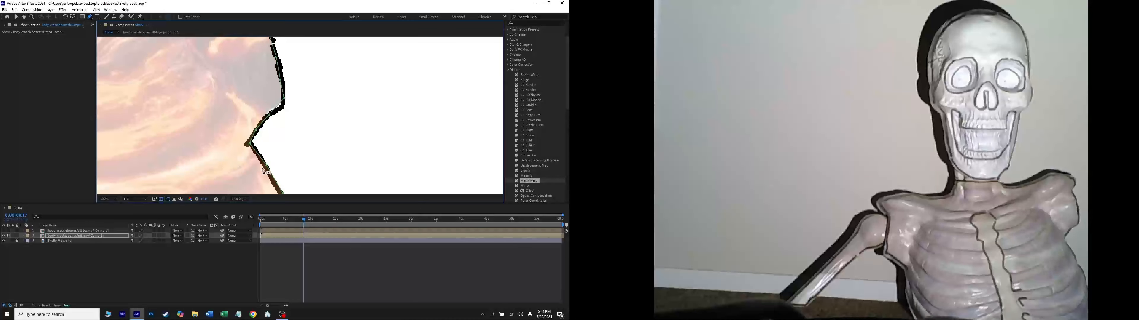
key("comma")
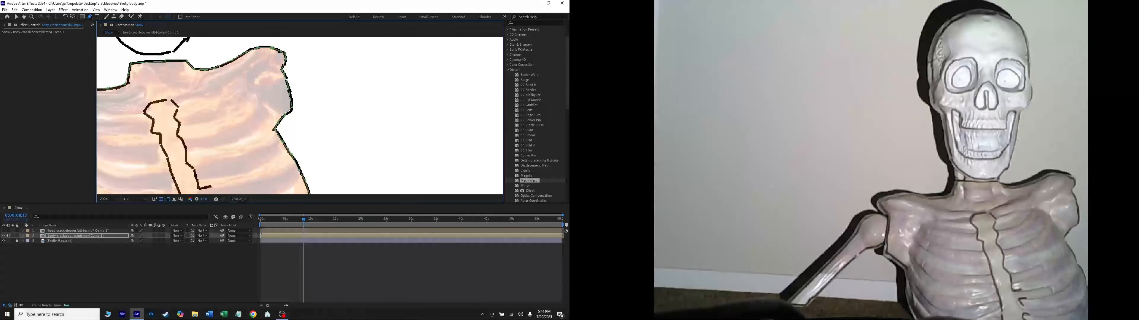
key("comma")
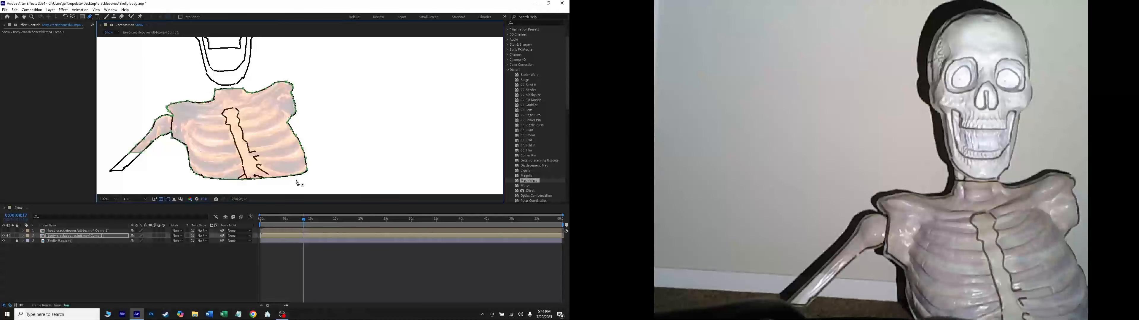
left_click(25, 17)
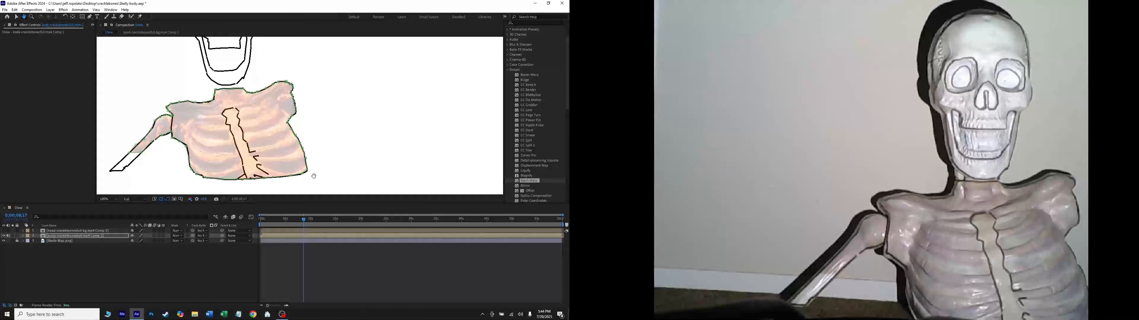
scroll(314, 176, "up", 3)
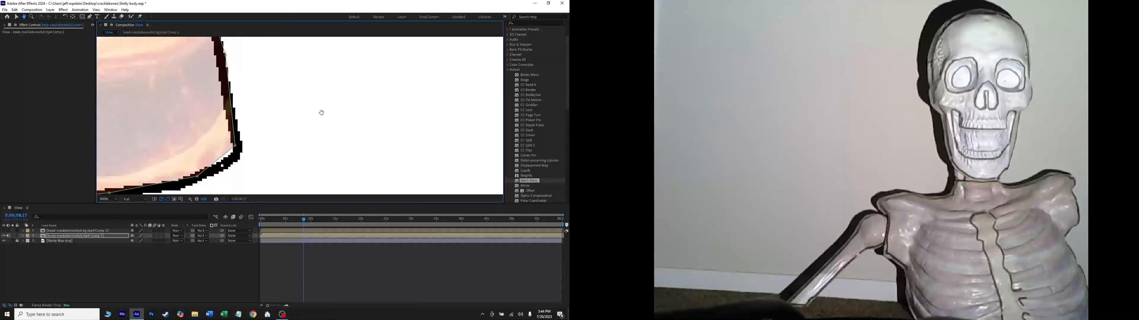
scroll(321, 112, "down", 1)
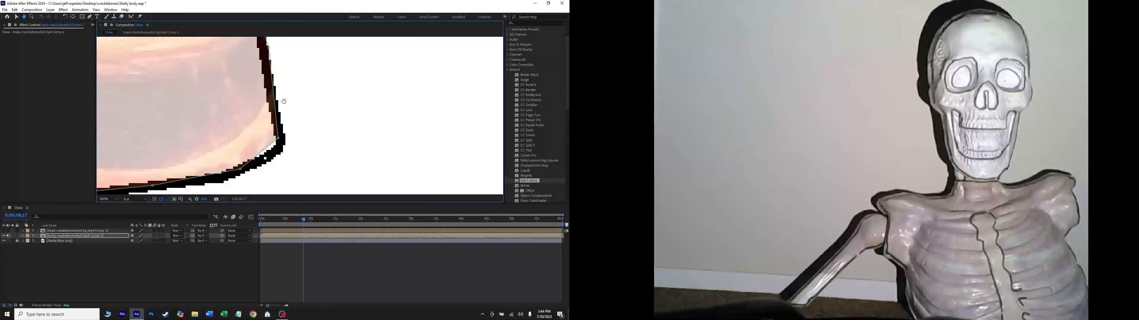
left_click(90, 16)
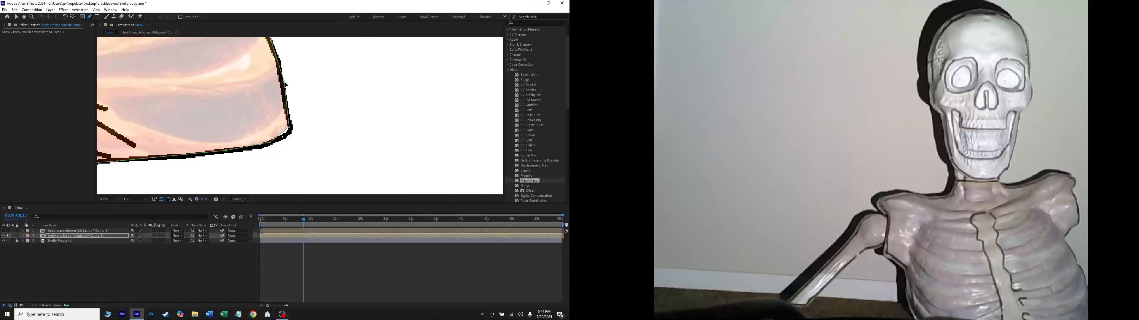
left_click_drag(284, 83, 283, 87)
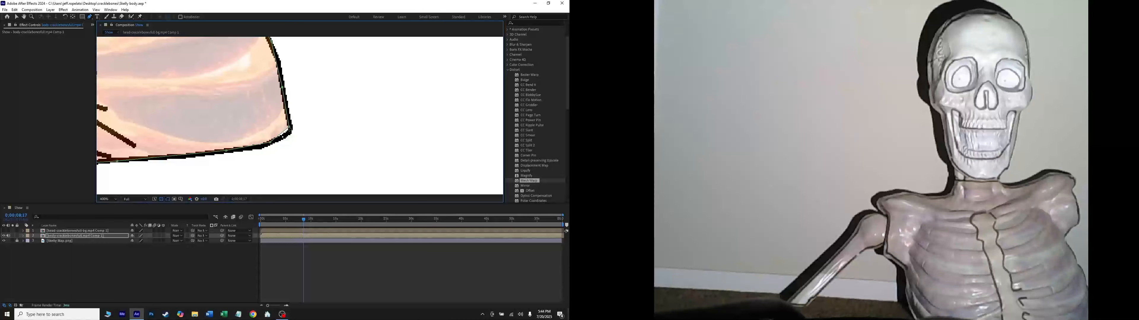
left_click_drag(287, 128, 291, 131)
left_click_drag(226, 153, 227, 154)
- Adjust the mask points along the bottom edge of the ribcage to match the drawn line
scroll(186, 175, "down", 2)
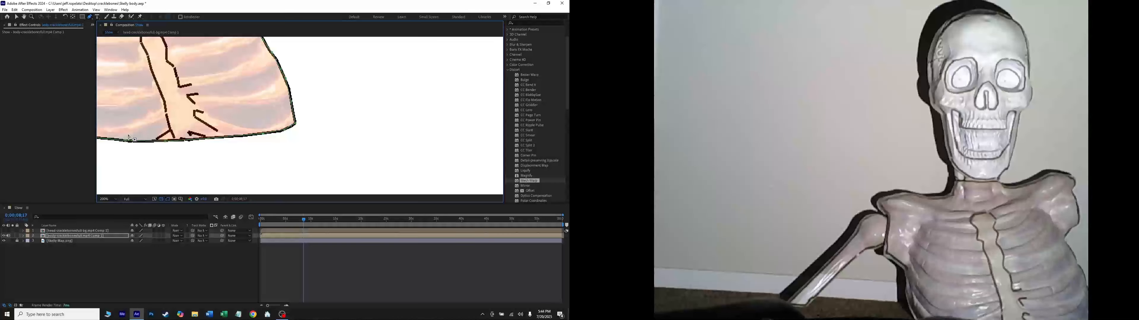
left_click(23, 17)
scroll(168, 147, "up", 2)
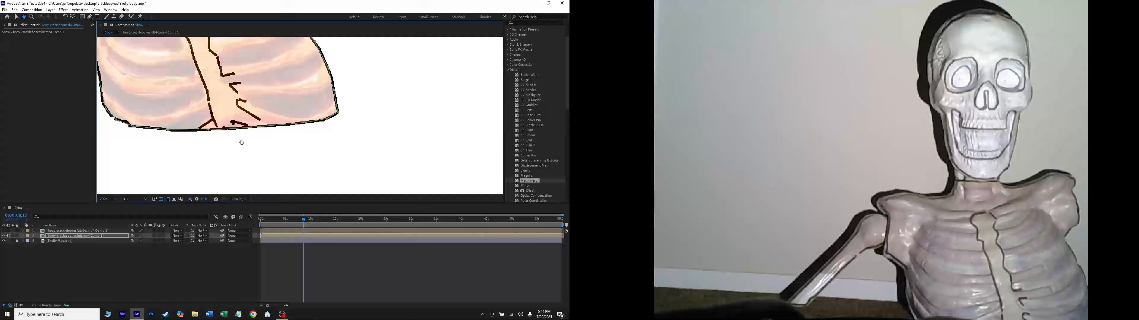
left_click_drag(242, 140, 283, 127)
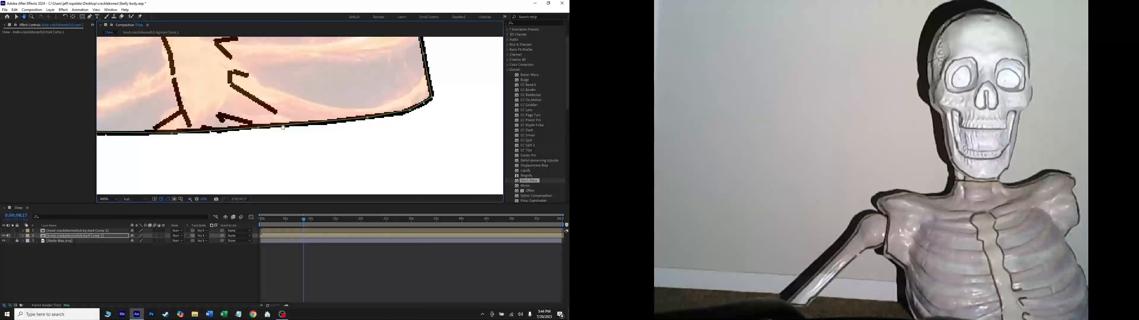
left_click(90, 18)
left_click_drag(259, 129, 259, 128)
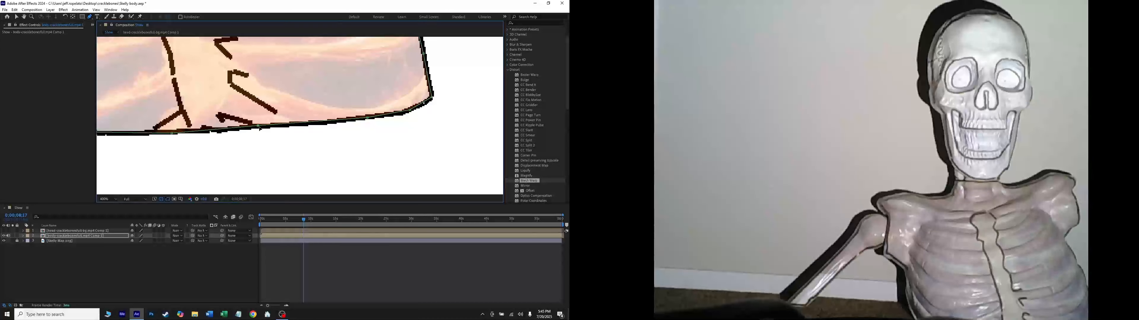
left_click_drag(173, 134, 172, 133)
- Adjust the mask at the lower left curve of the ribcage to follow the outline
left_click(17, 16)
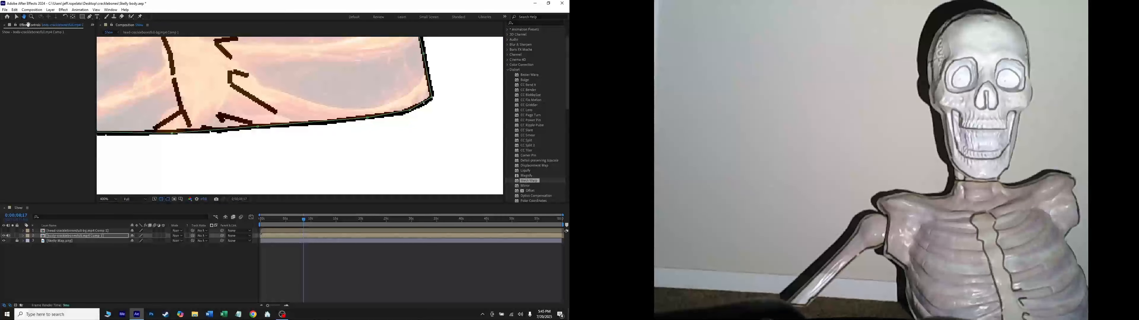
left_click_drag(116, 147, 257, 117)
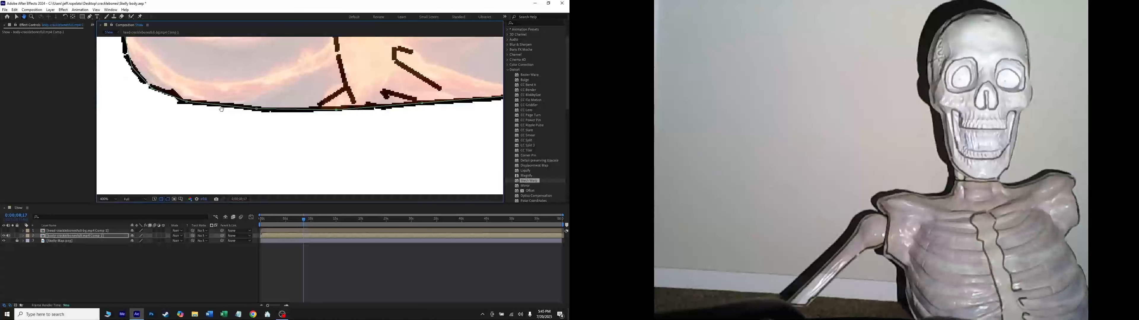
left_click_drag(119, 71, 194, 139)
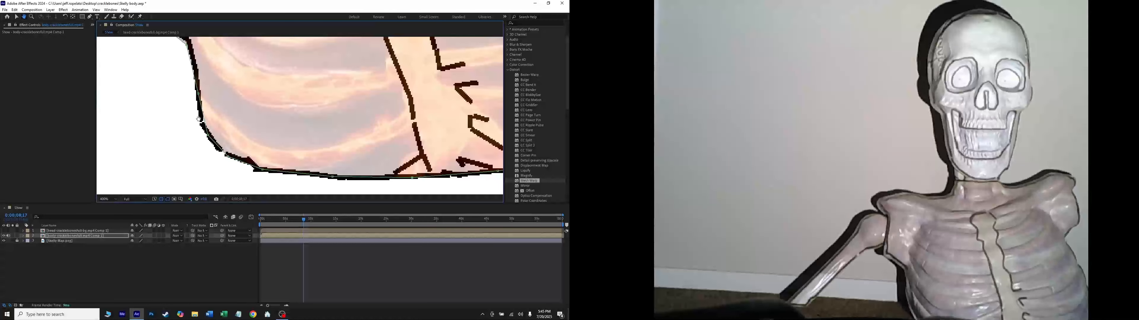
left_click(89, 16)
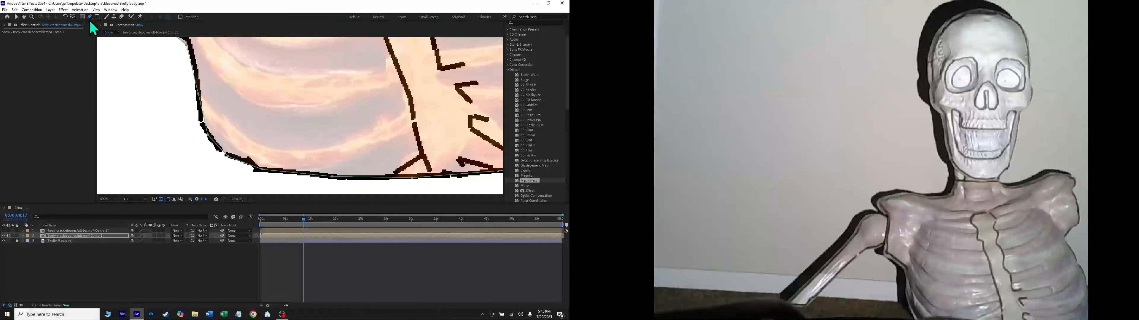
left_click(205, 123)
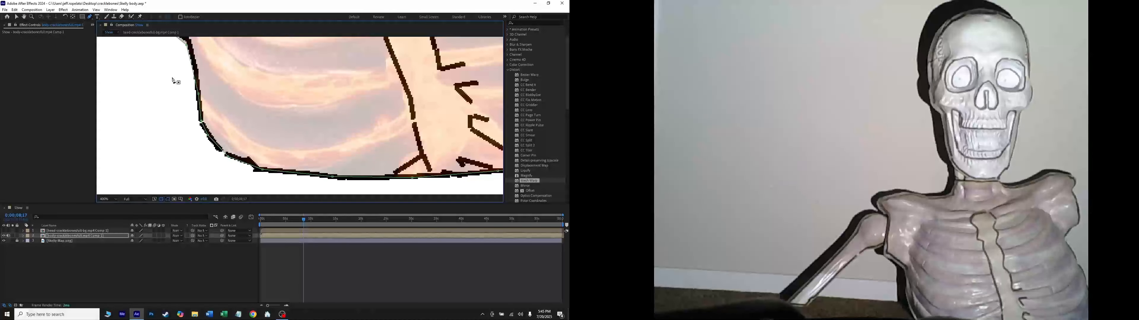
- Move the mask points on the ribcage's upper left side, in the armpit and under the arm onto the outline
left_click(24, 17)
left_click_drag(137, 62, 230, 160)
left_click(89, 17)
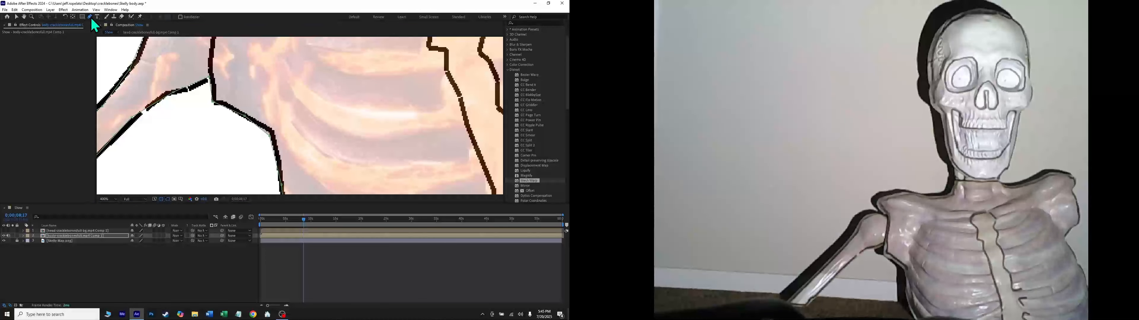
left_click_drag(261, 130, 273, 134)
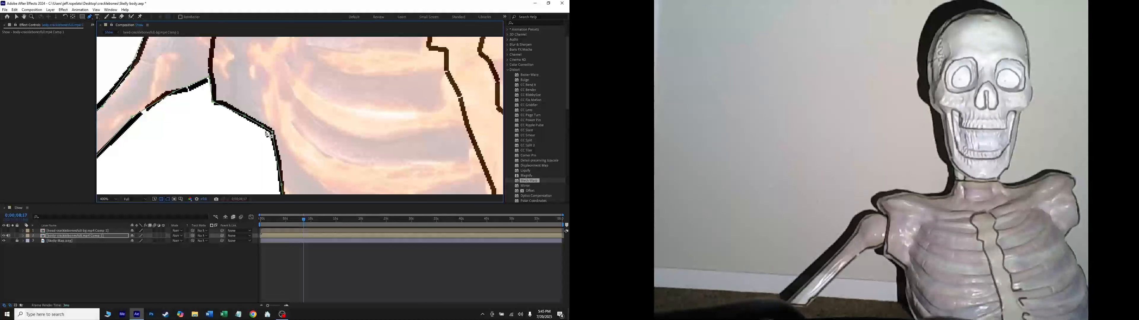
left_click_drag(213, 102, 215, 102)
left_click_drag(210, 77, 213, 79)
left_click_drag(155, 105, 158, 102)
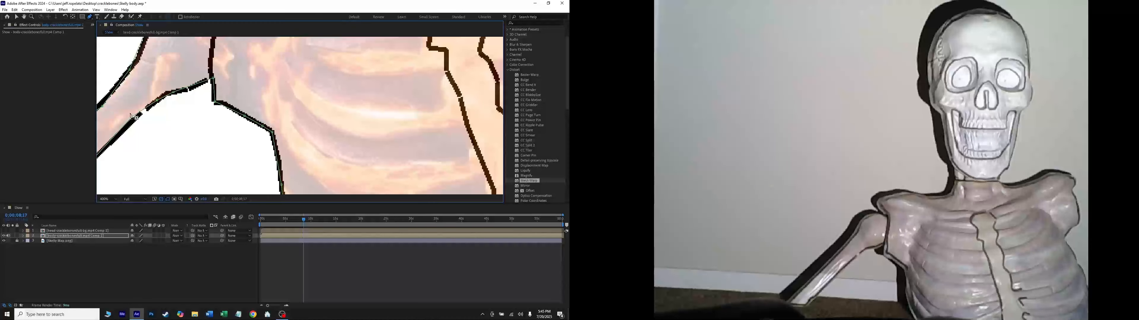
- Check the mask around the upper arm and left shoulder against the drawn outline
key("comma")
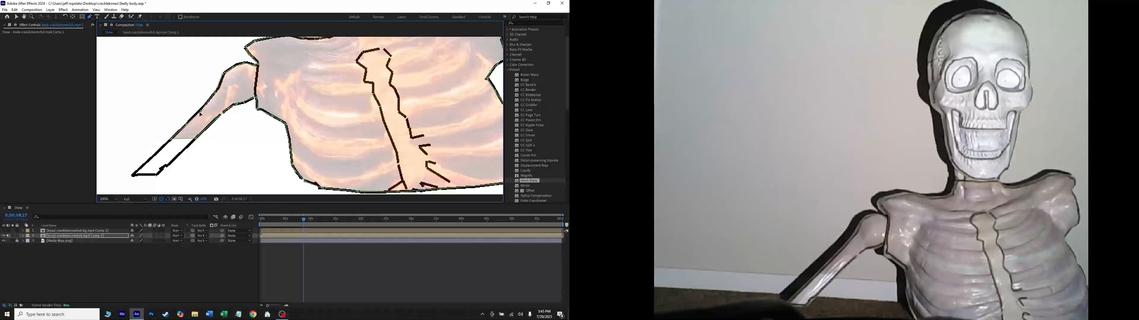
key("period")
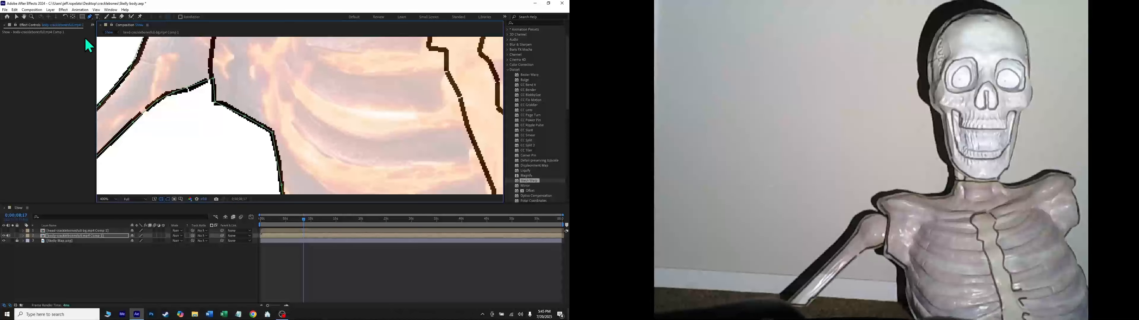
left_click(24, 16)
left_click_drag(101, 50, 187, 93)
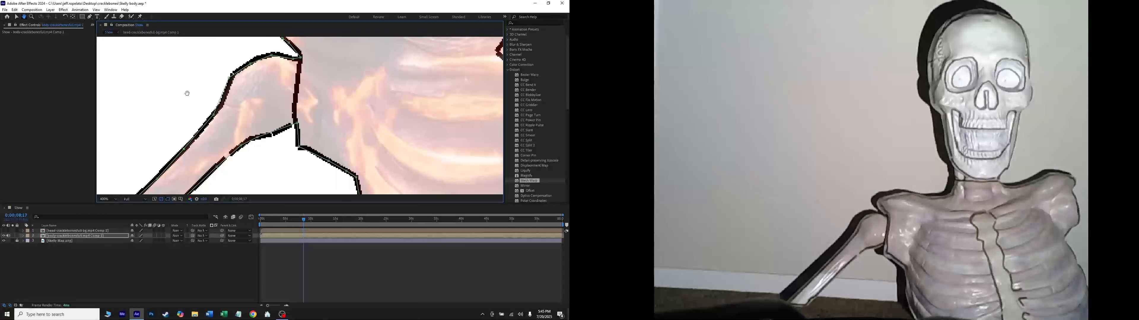
left_click(90, 16)
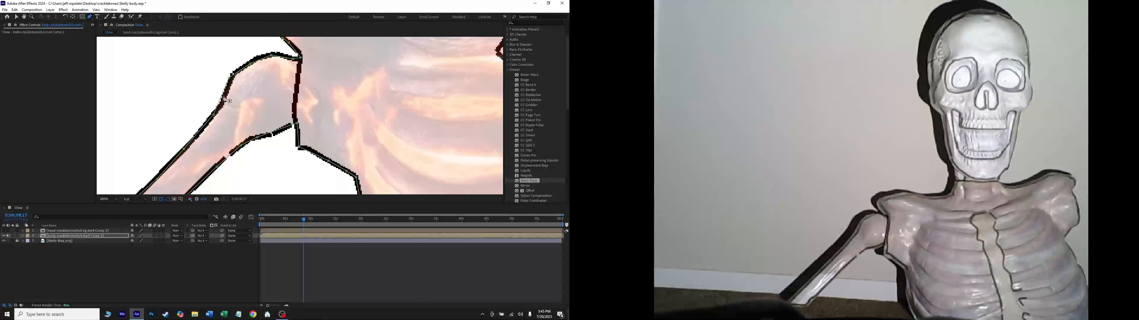
- Restore the masked body layer's opacity to 100%
scroll(225, 98, "down", 3)
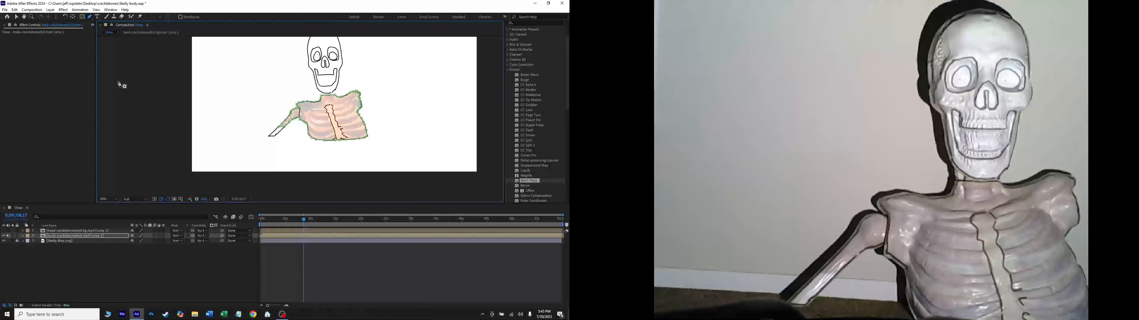
left_click(100, 253)
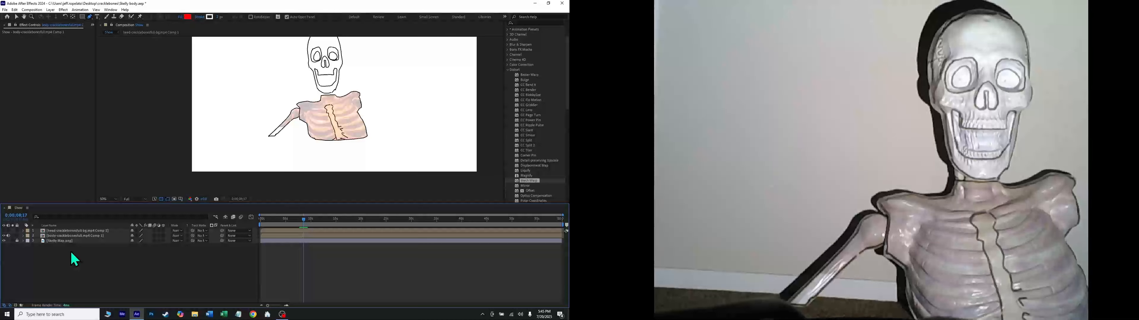
left_click(22, 237)
left_click(23, 236)
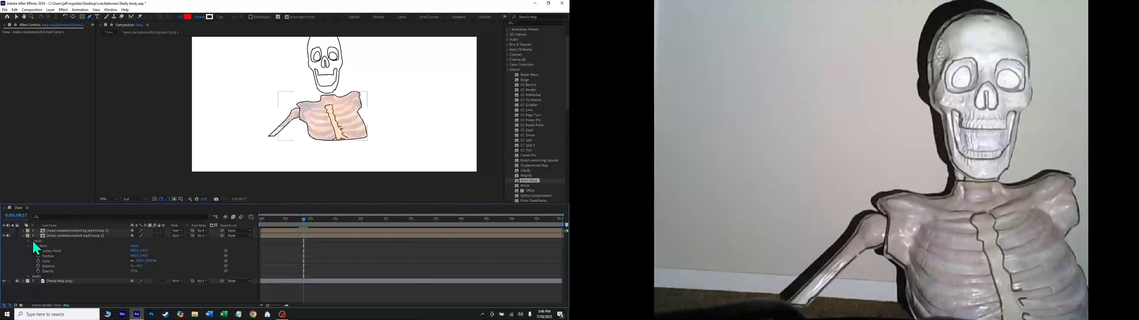
left_click_drag(134, 273, 191, 275)
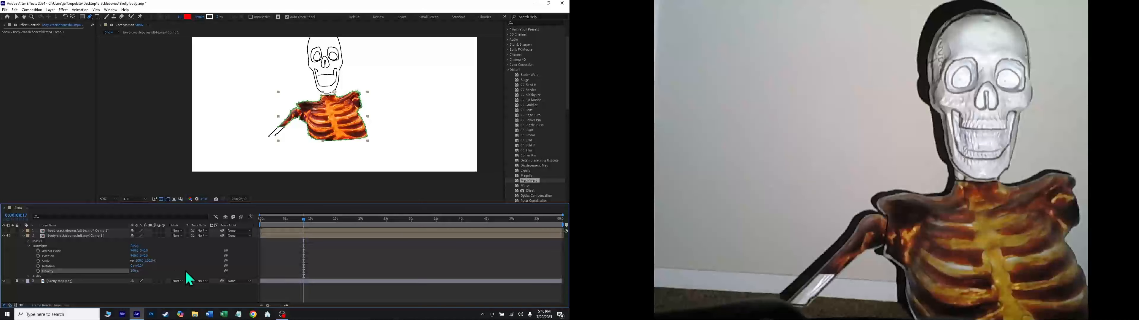
left_click(24, 236)
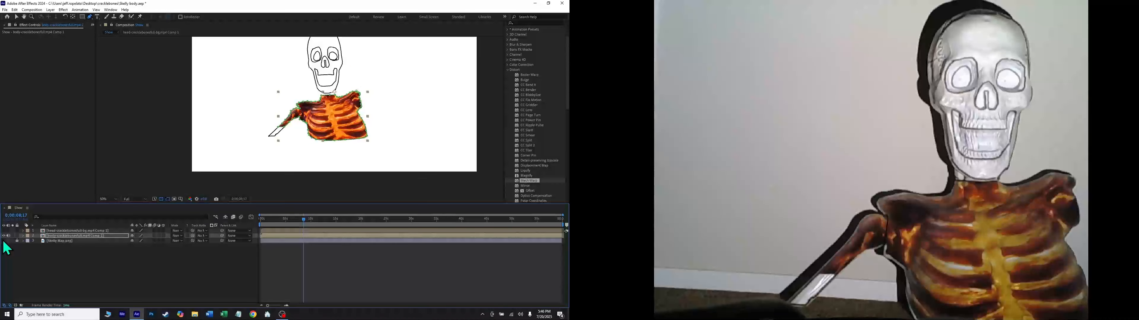
- Hide the skeleton line drawing layer and turn on the flaming head layer
left_click(4, 240)
left_click(3, 231)
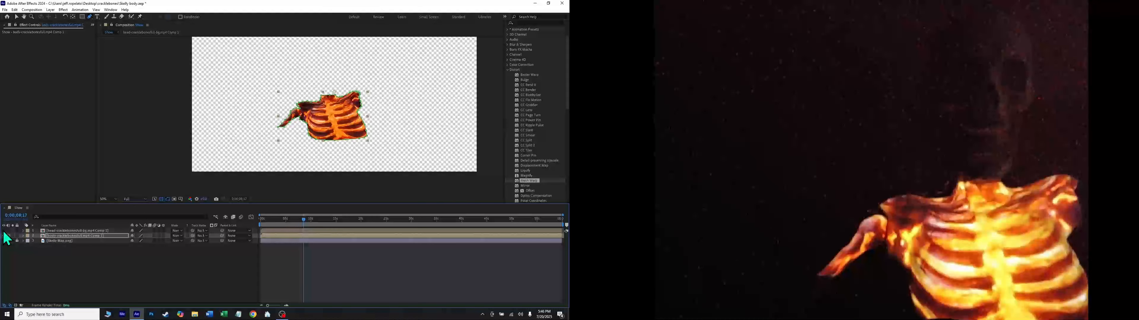
- Return to the first frame and check the body mask's edges around the ribcage, neck and shoulders with the head layer showing
left_click(17, 241)
key("Home")
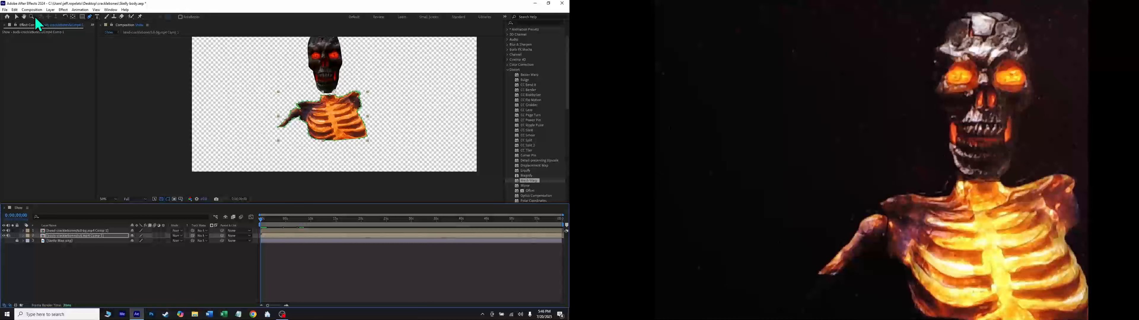
scroll(344, 120, "up", 4)
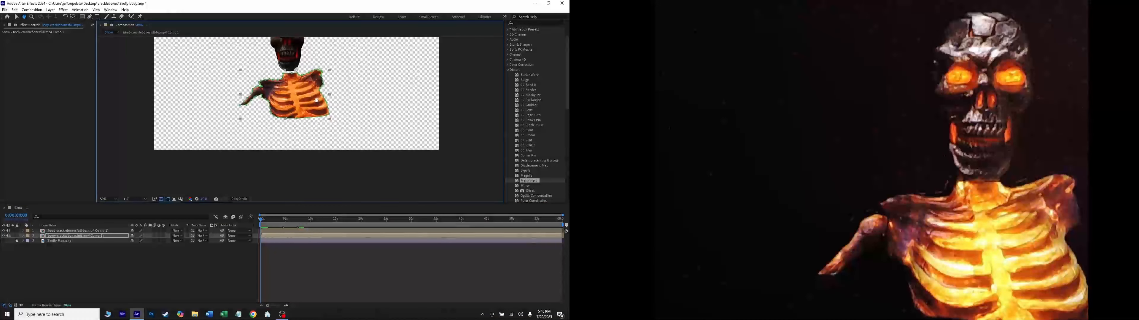
left_click_drag(352, 67, 300, 128)
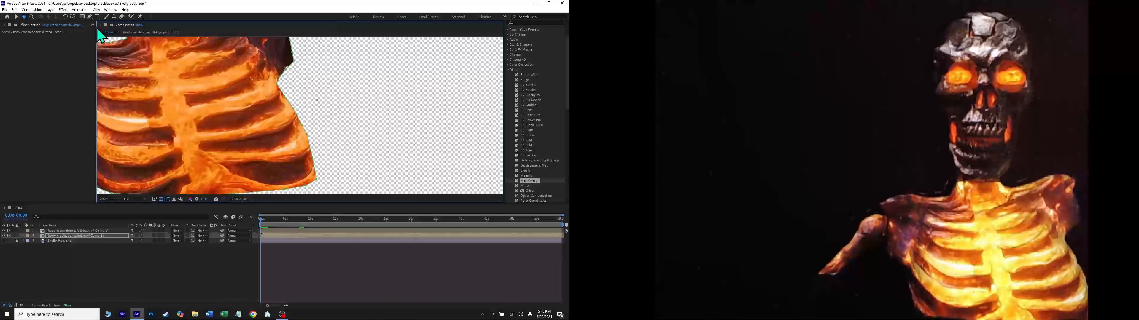
left_click(90, 16)
scroll(294, 109, "up", 5)
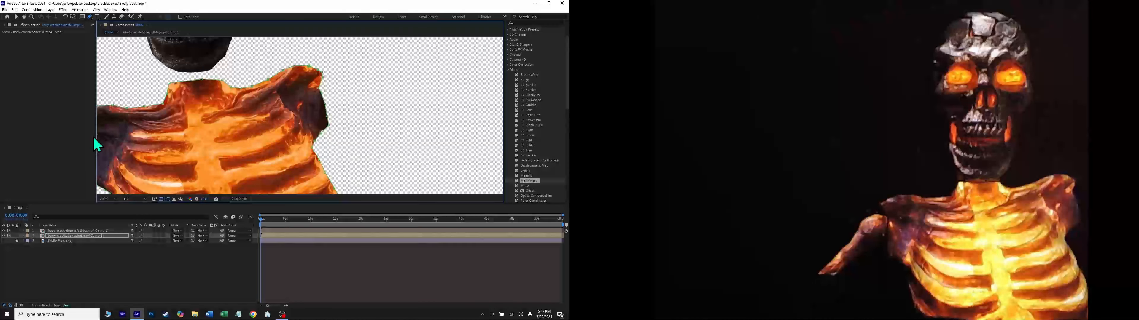
key("comma")
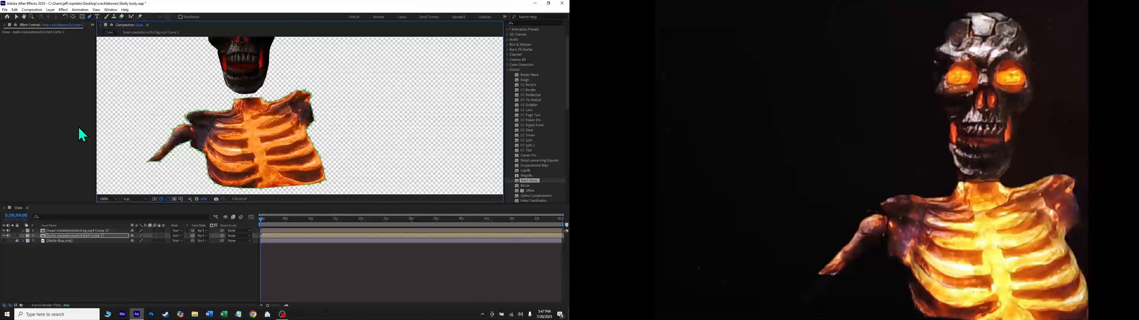
- Nudge the mask point on top of the raised arm's shoulder slightly inward, and scrub the timeline forward to check the head and body together
left_click(24, 16)
scroll(185, 127, "up", 4)
left_click(90, 17)
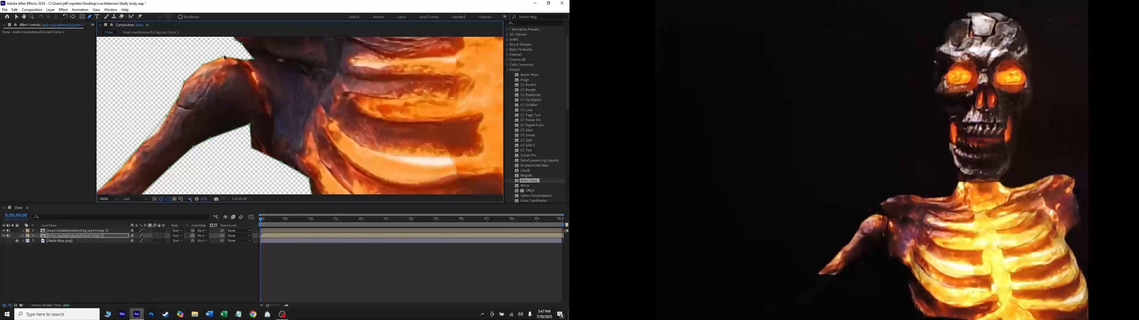
left_click_drag(224, 57, 224, 60)
scroll(224, 59, "down", 3)
left_click_drag(261, 220, 328, 221)
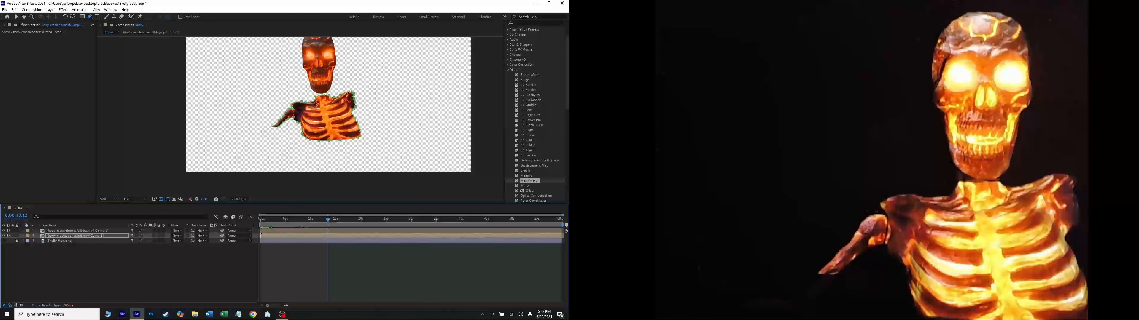